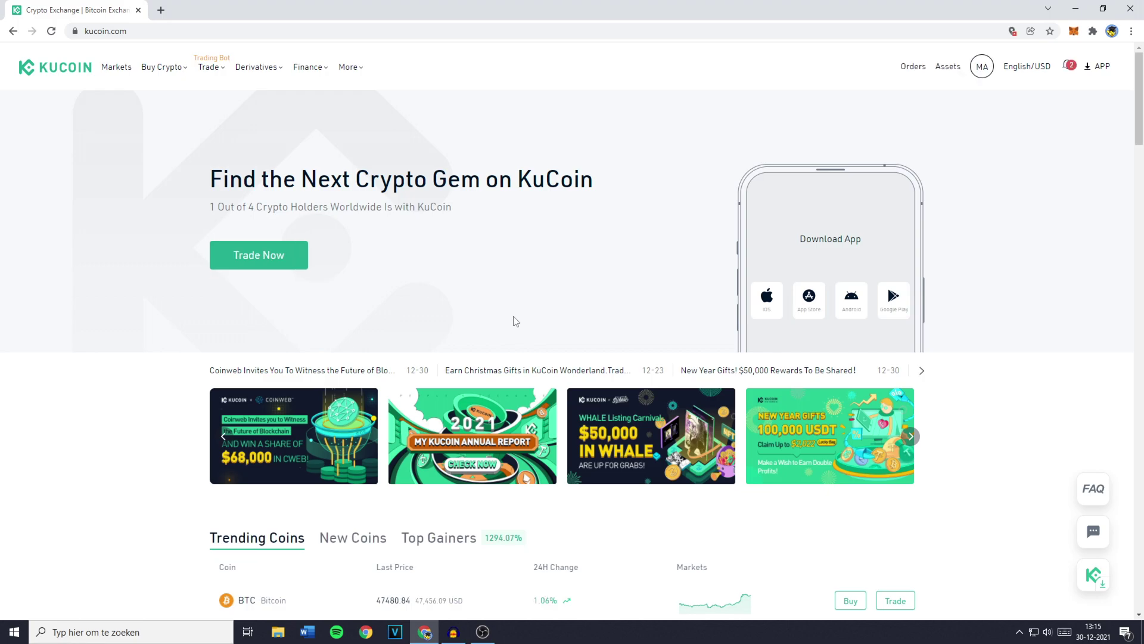
# Step: Open KuCoin's Trading Bot page and view the two running Spot Grid bots, XHV/USDT and FALCONS/USDT
pyautogui.moveTo(208, 74)
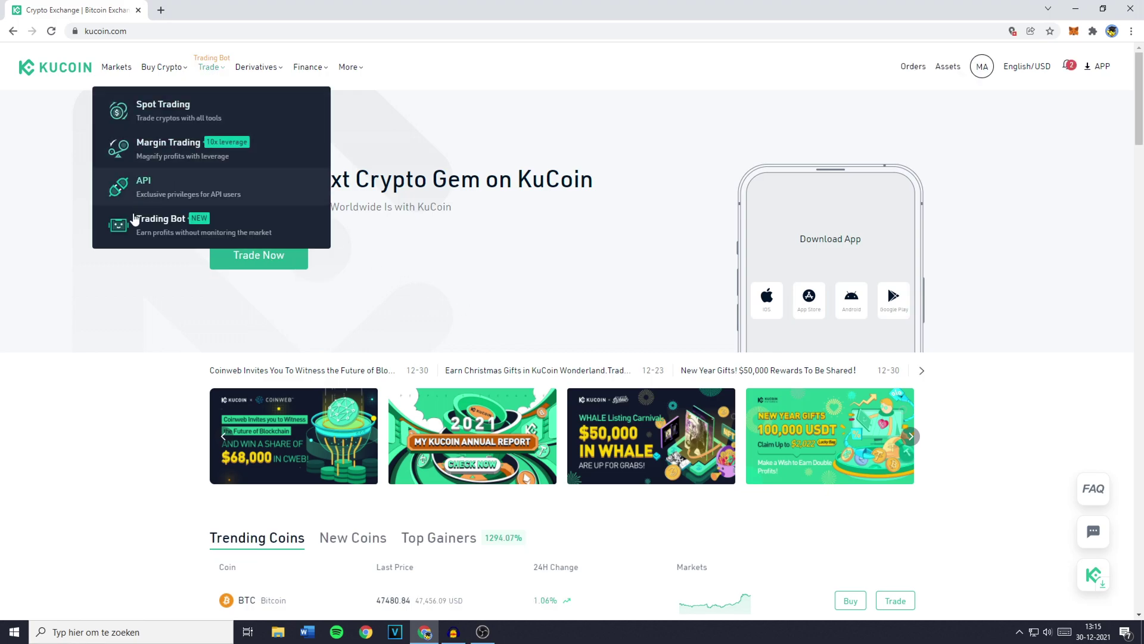
pyautogui.click(162, 228)
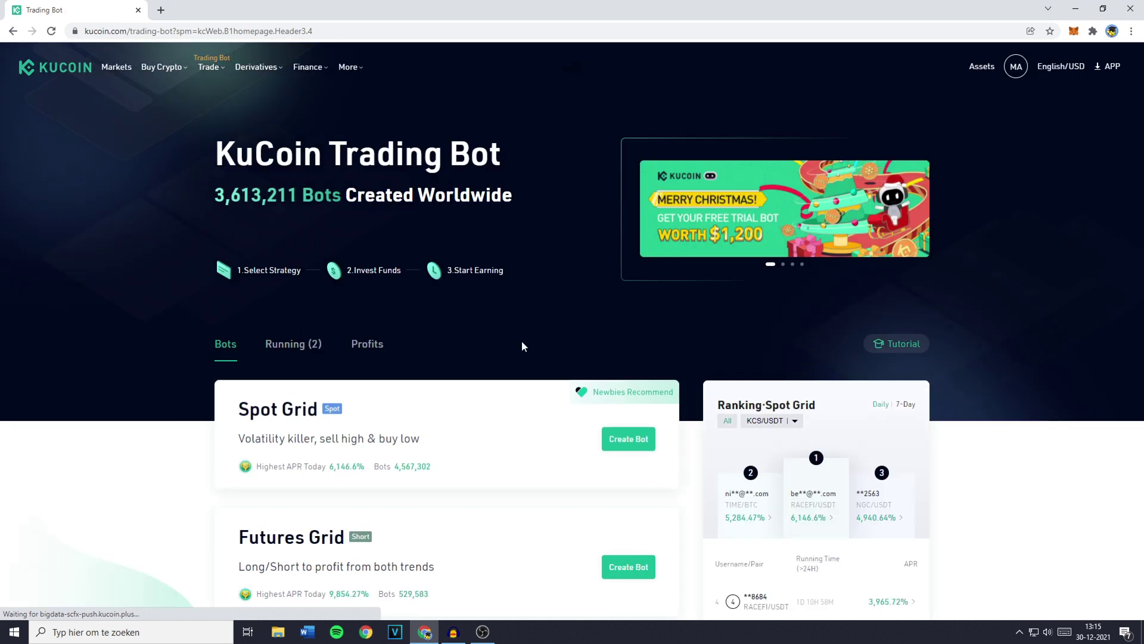
pyautogui.scroll(-4, 338, 434)
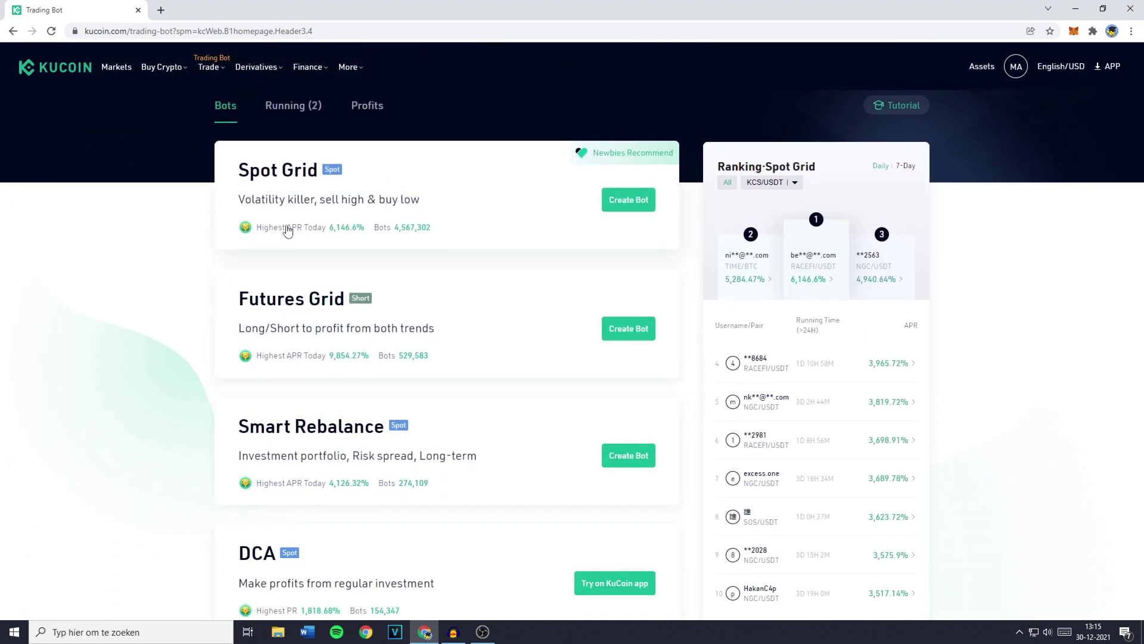
pyautogui.click(292, 110)
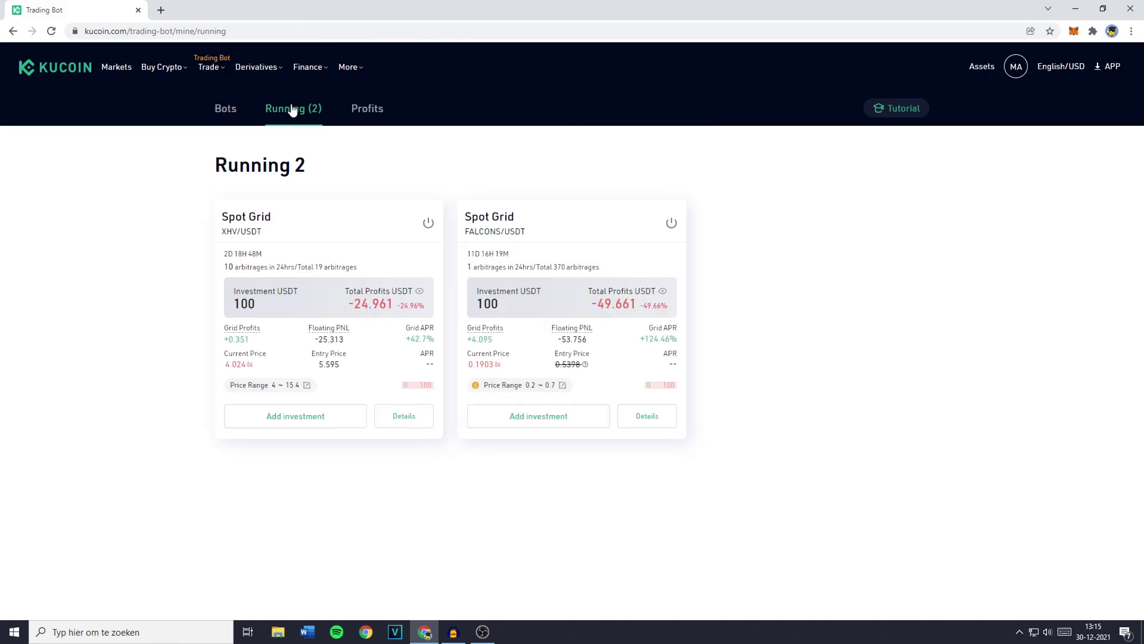
# Step: Open the Total Profits overview and scroll through the stopped bots' historical profits
pyautogui.click(363, 110)
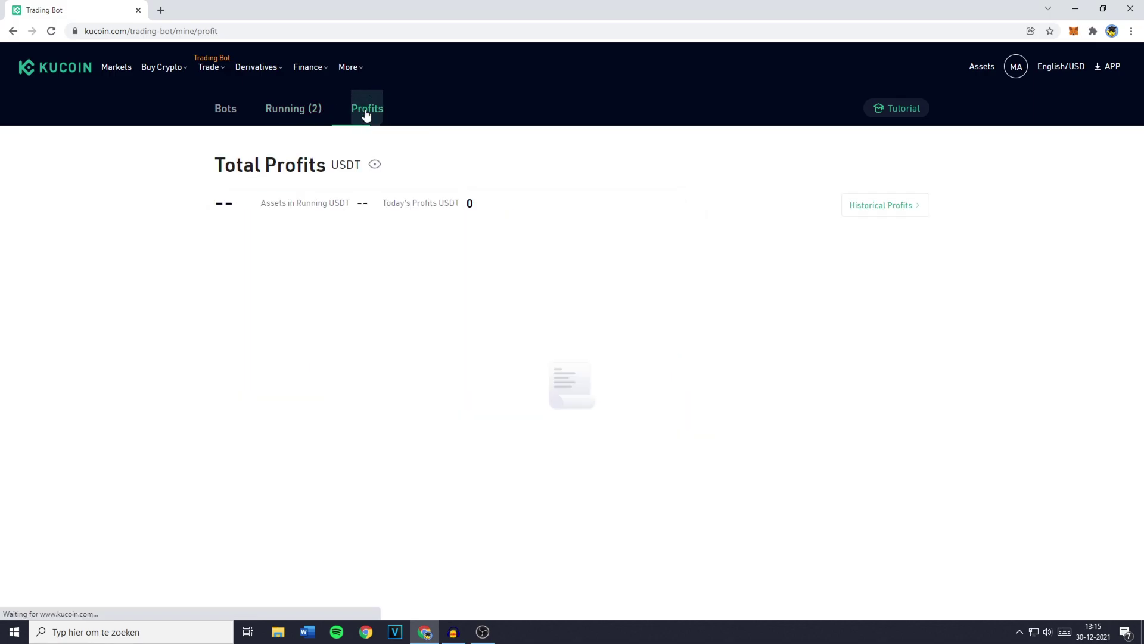
pyautogui.click(865, 206)
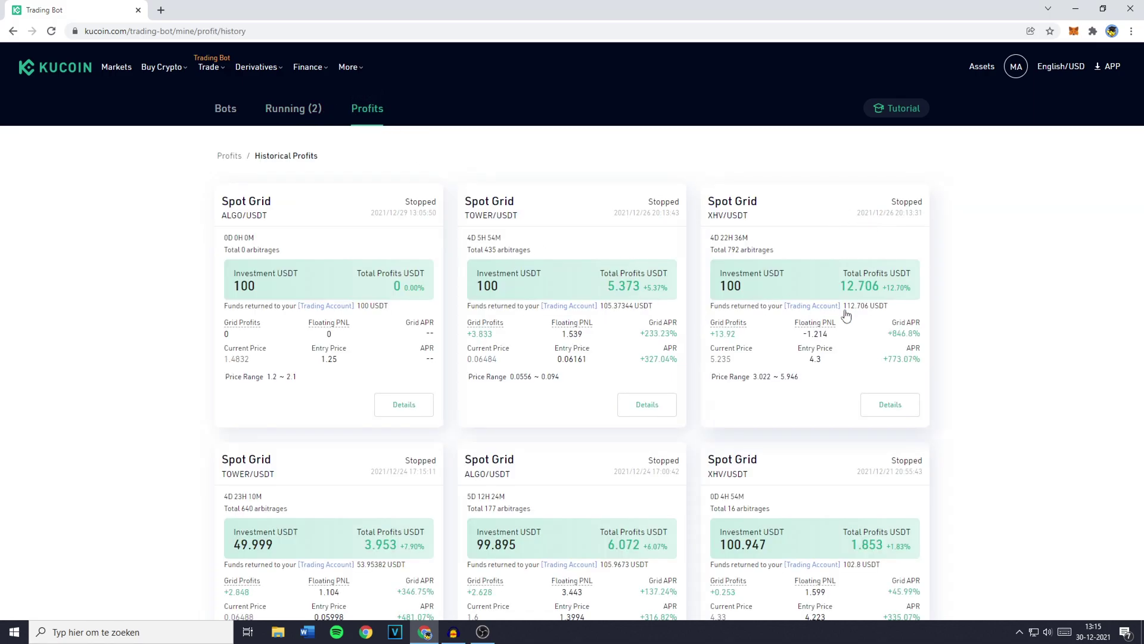
pyautogui.scroll(-5, 847, 316)
pyautogui.scroll(-2, 337, 389)
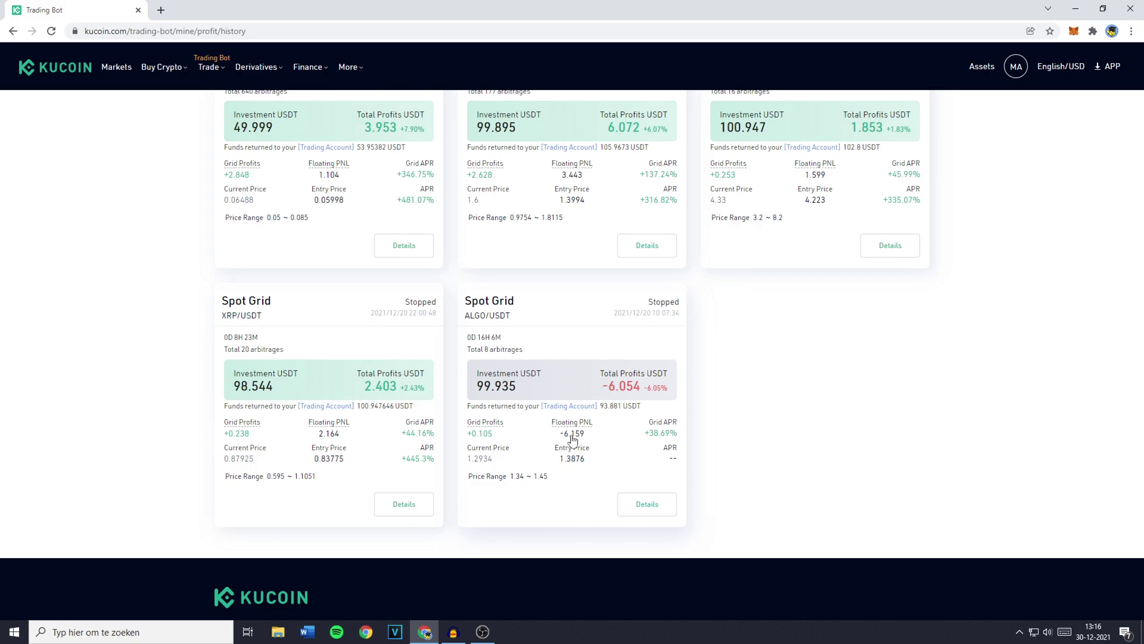
# Step: Return to the Bots list showing the Spot Grid, Futures Grid and Smart Rebalance strategies
pyautogui.scroll(1, 571, 441)
pyautogui.scroll(6, 570, 441)
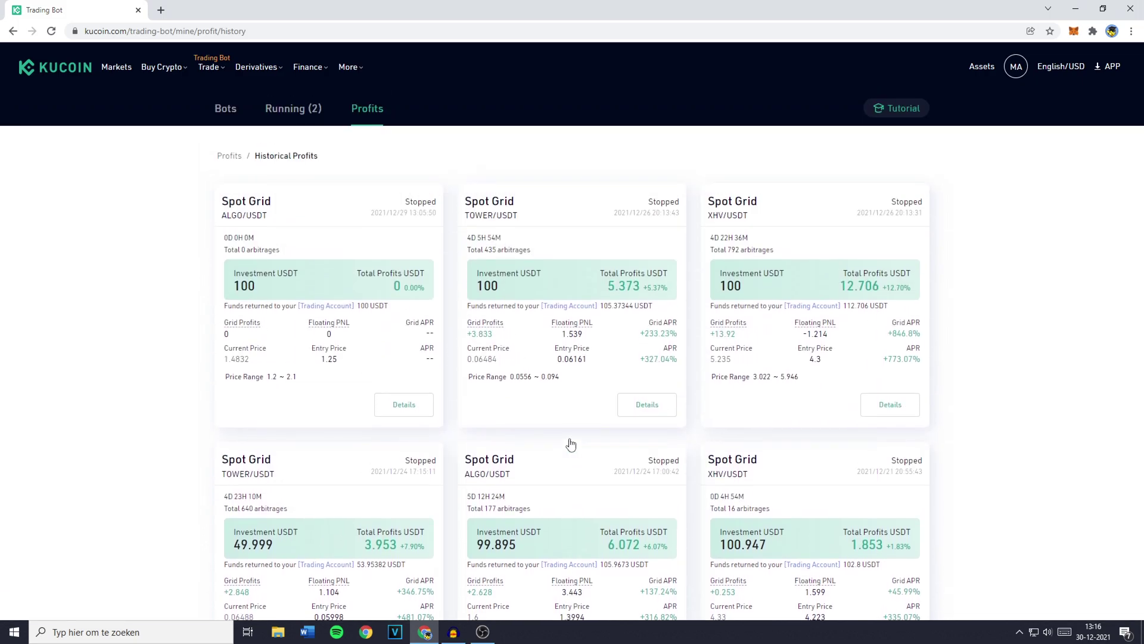
pyautogui.click(225, 109)
pyautogui.scroll(-2, 311, 323)
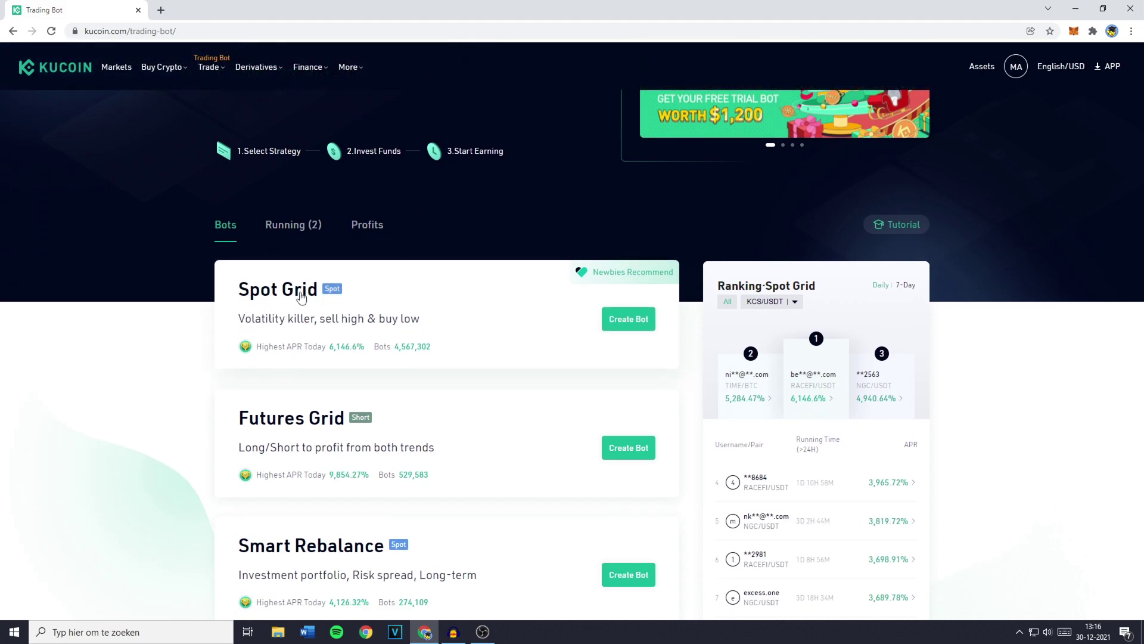
# Step: Start an ALGO/USDT Spot Grid bot in Customize mode with Advanced Settings expanded
pyautogui.click(634, 327)
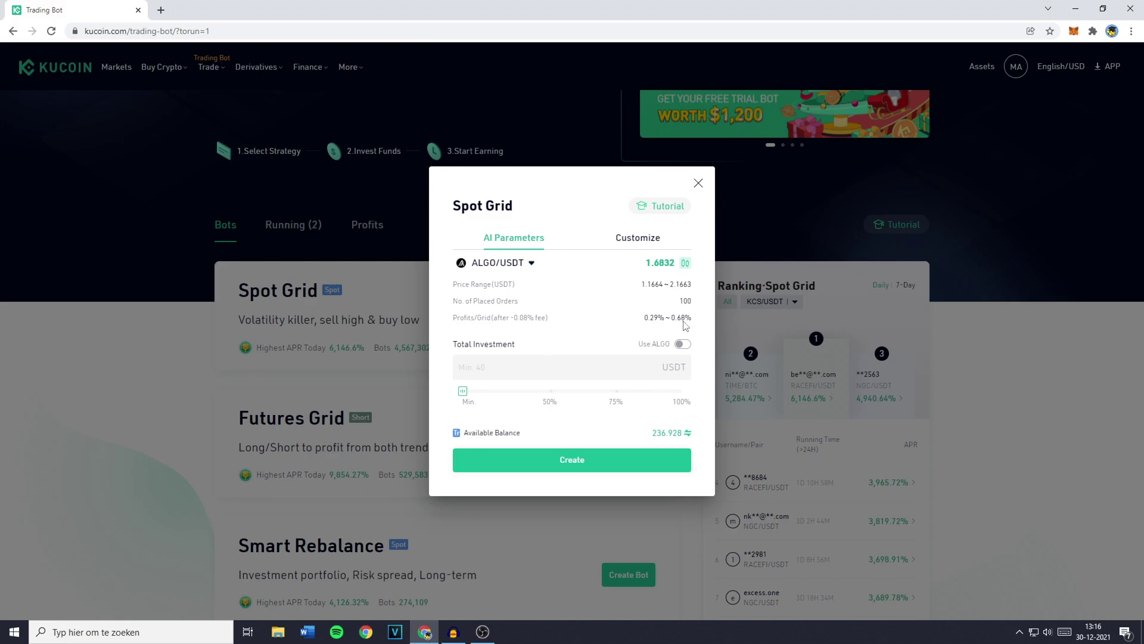
pyautogui.click(647, 238)
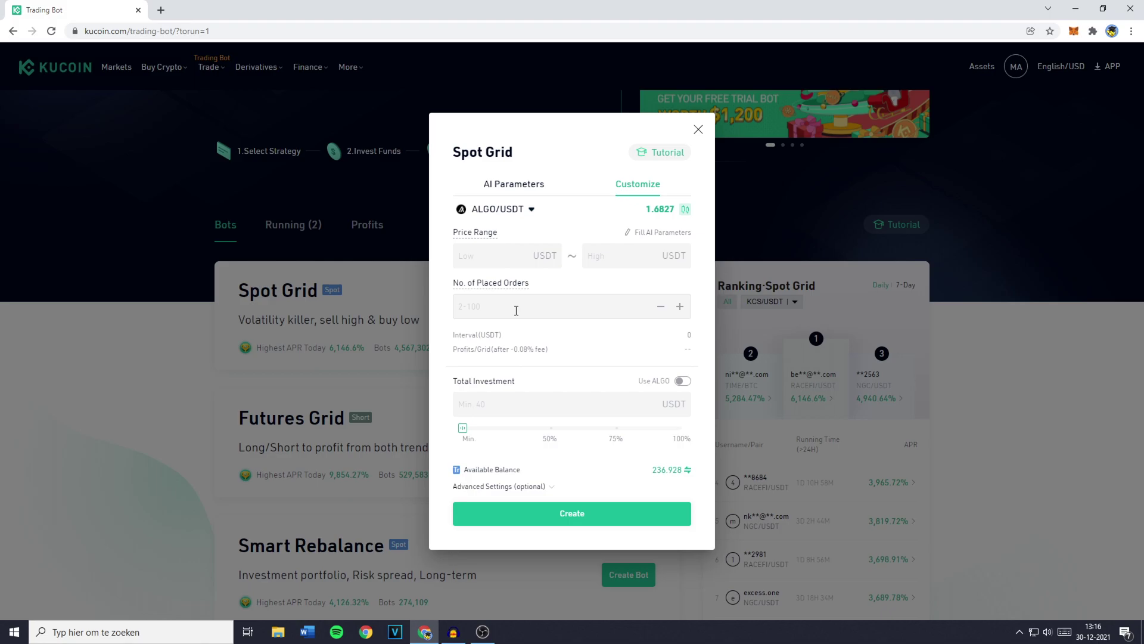
pyautogui.click(500, 486)
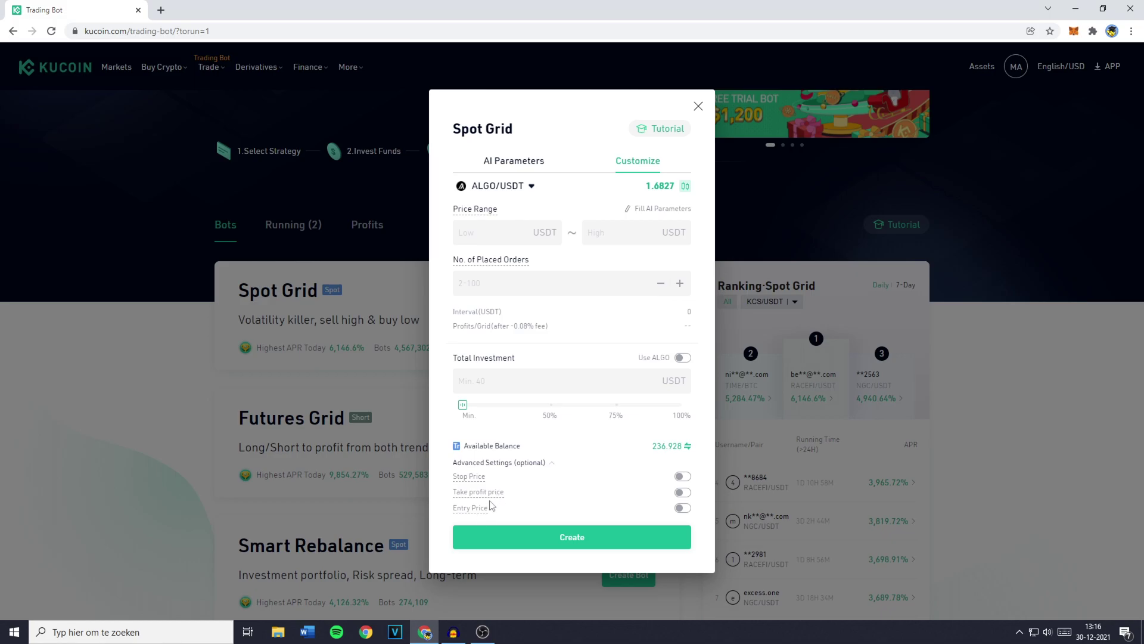
# Step: Open the TradingView chart in a new browser tab
pyautogui.click(162, 9)
pyautogui.write('trad')
pyautogui.press('Return')
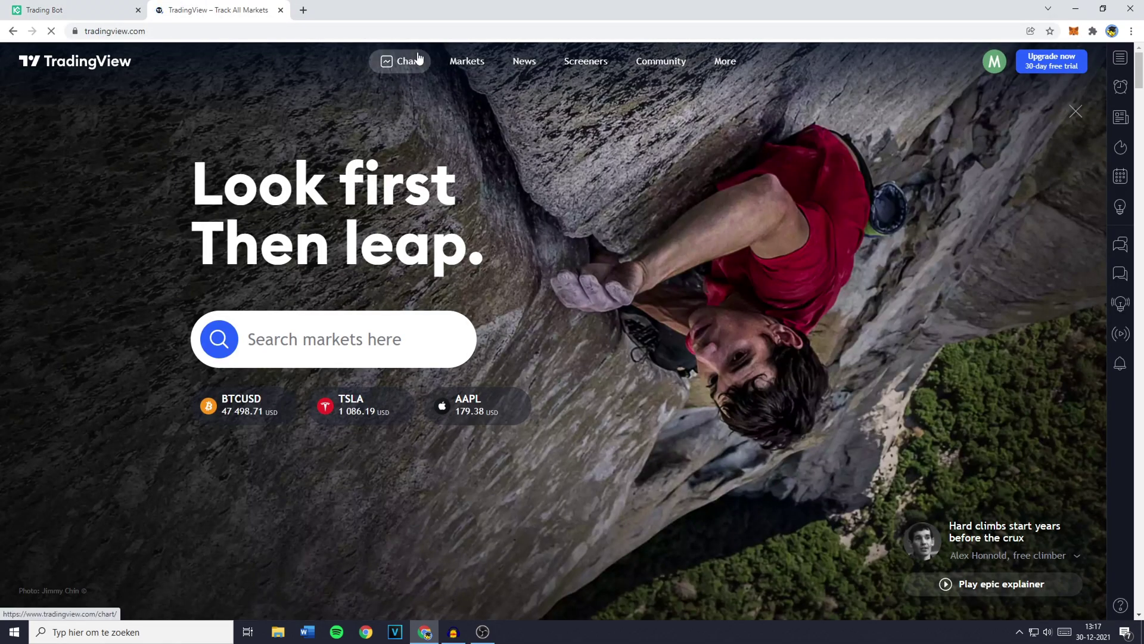
pyautogui.click(419, 58)
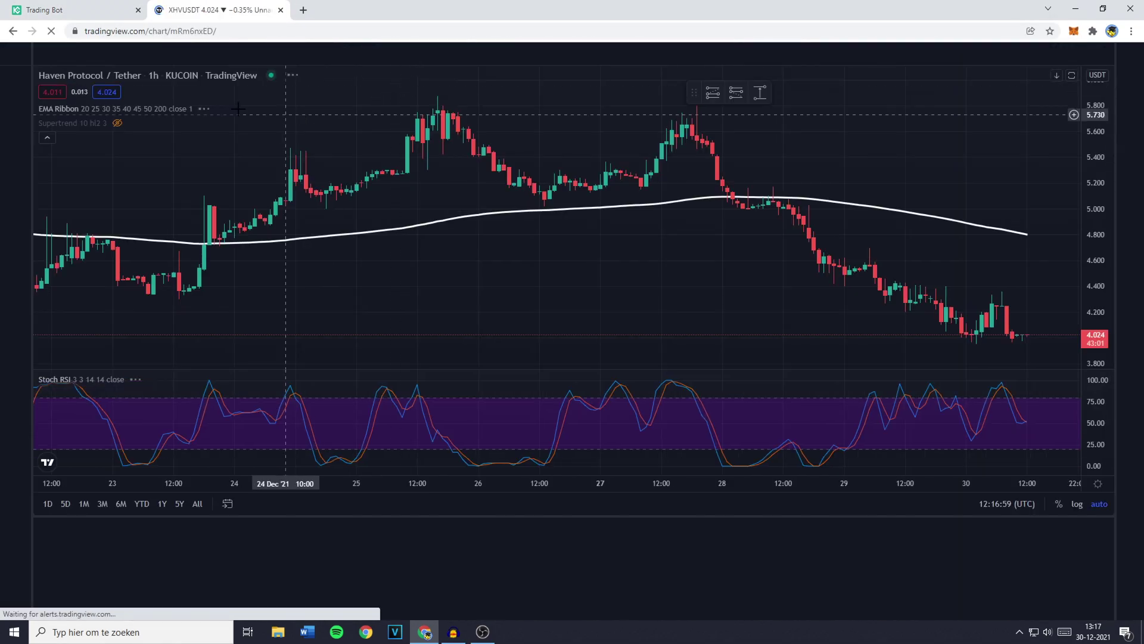
# Step: Load the Binance ALGOUSDT chart, then return to the KuCoin bot setup tab
pyautogui.click(65, 54)
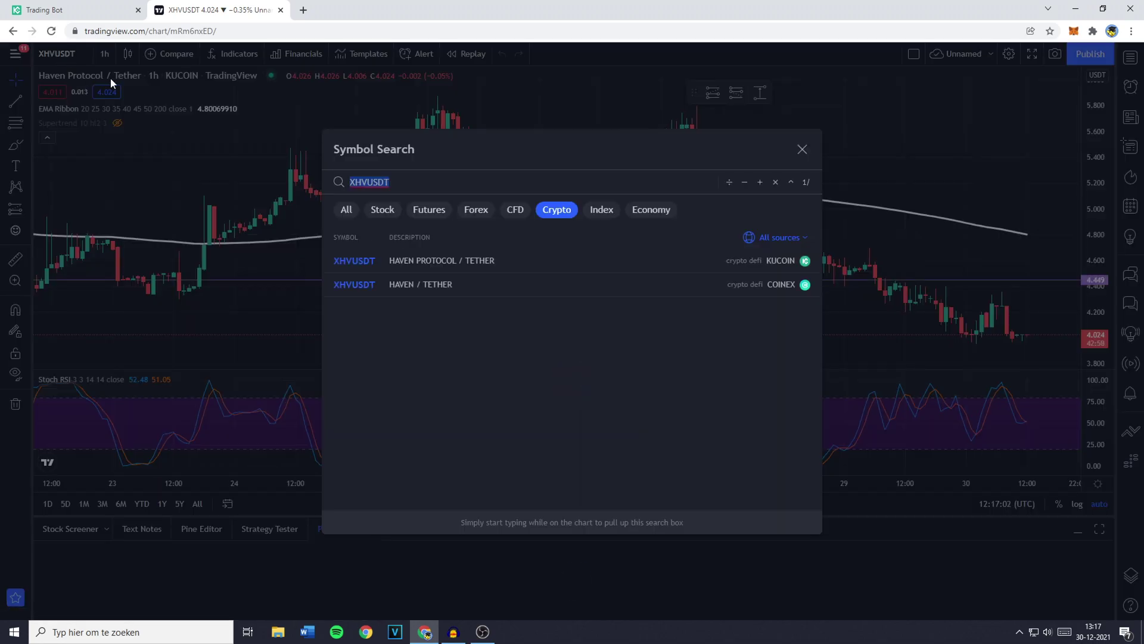
pyautogui.write('ALGOUSDT')
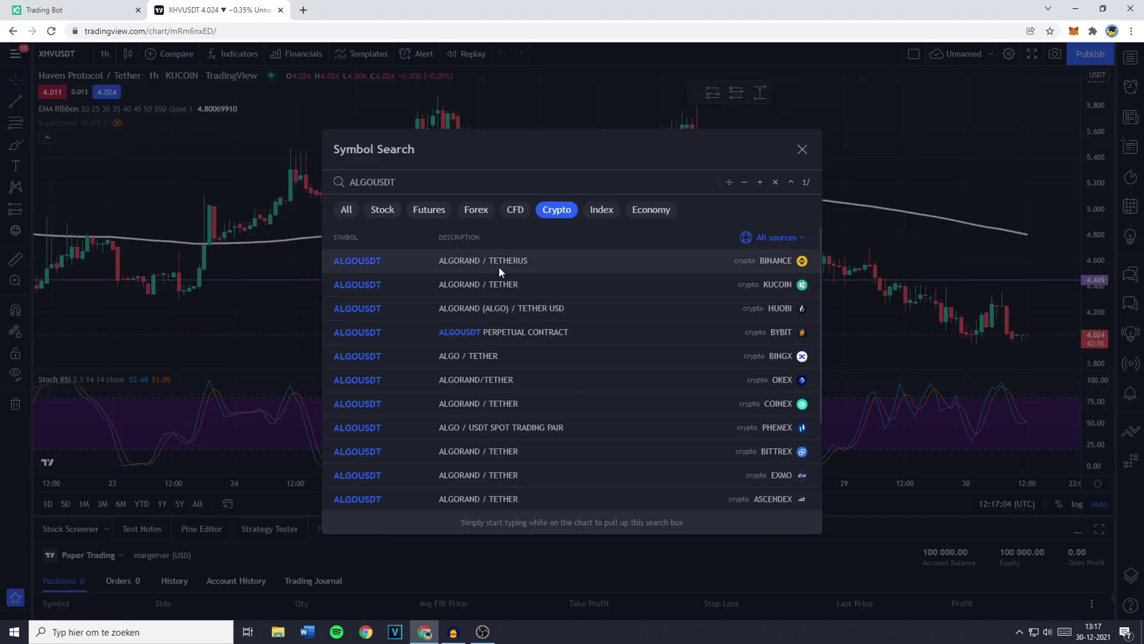
pyautogui.click(499, 266)
pyautogui.click(93, 6)
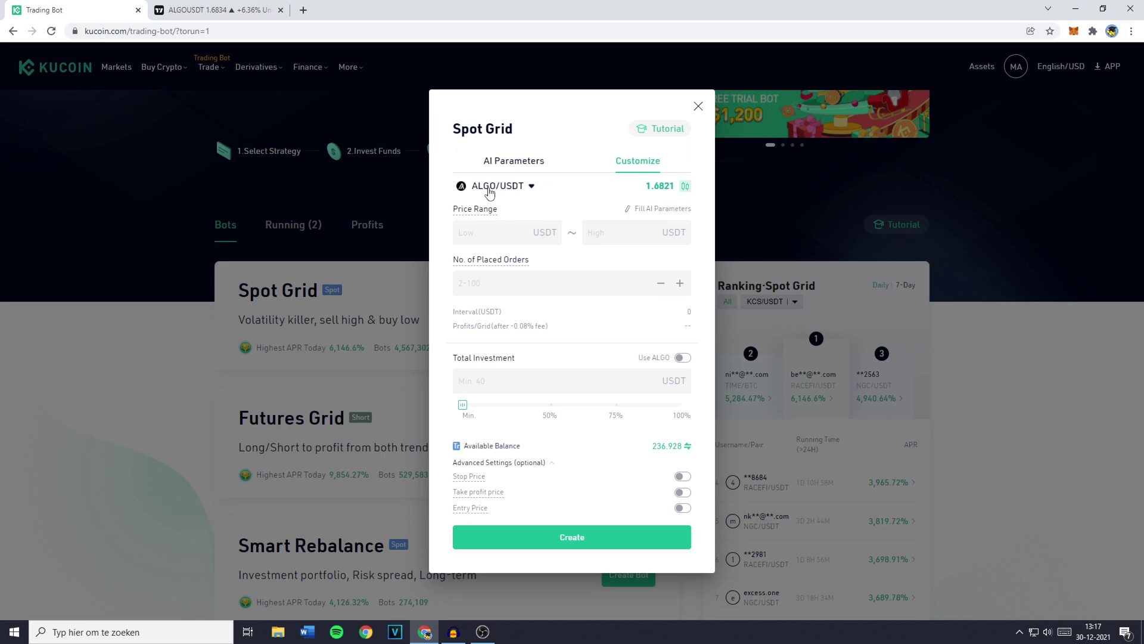
# Step: Sort the KuCoin trading pair list by volatility, highest first
pyautogui.click(489, 190)
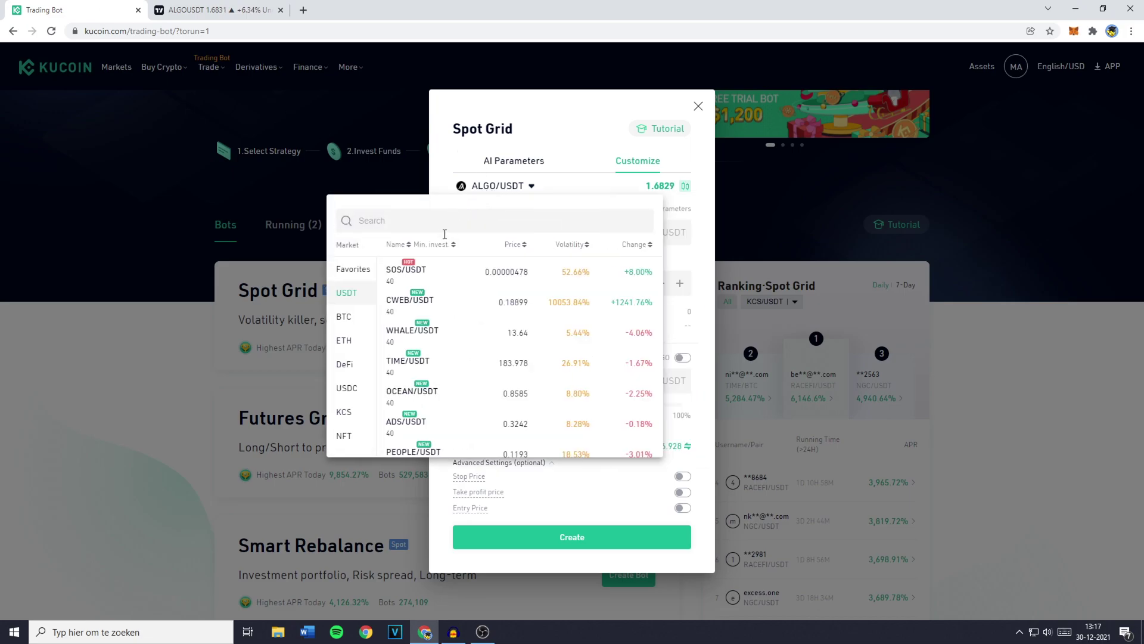
pyautogui.scroll(-2, 482, 307)
pyautogui.scroll(2, 507, 316)
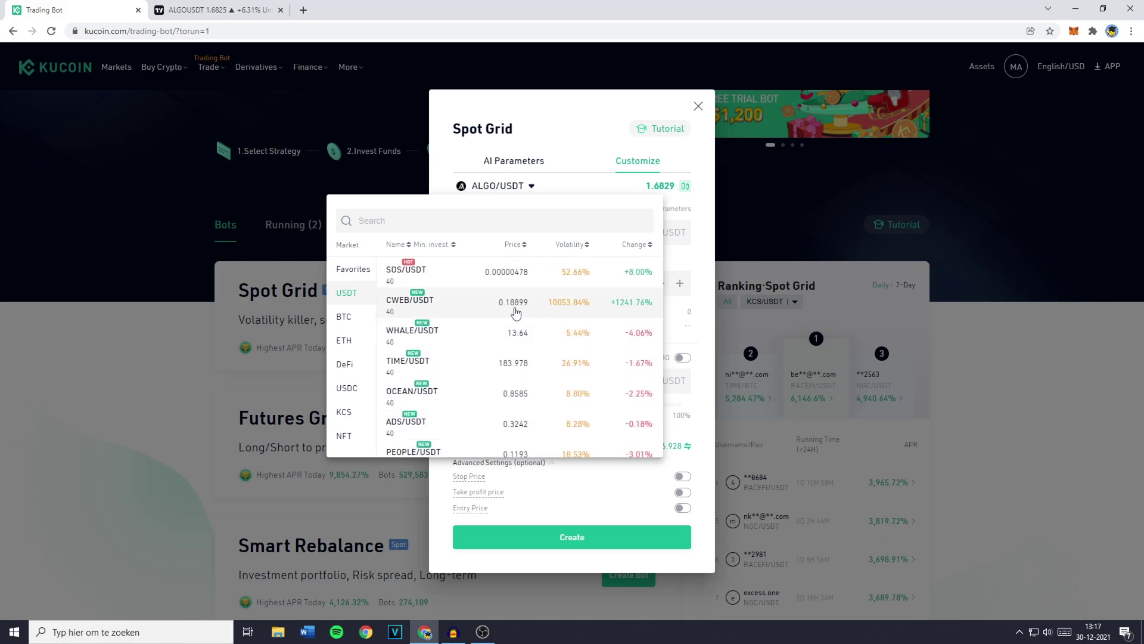
pyautogui.click(569, 253)
pyautogui.click(568, 253)
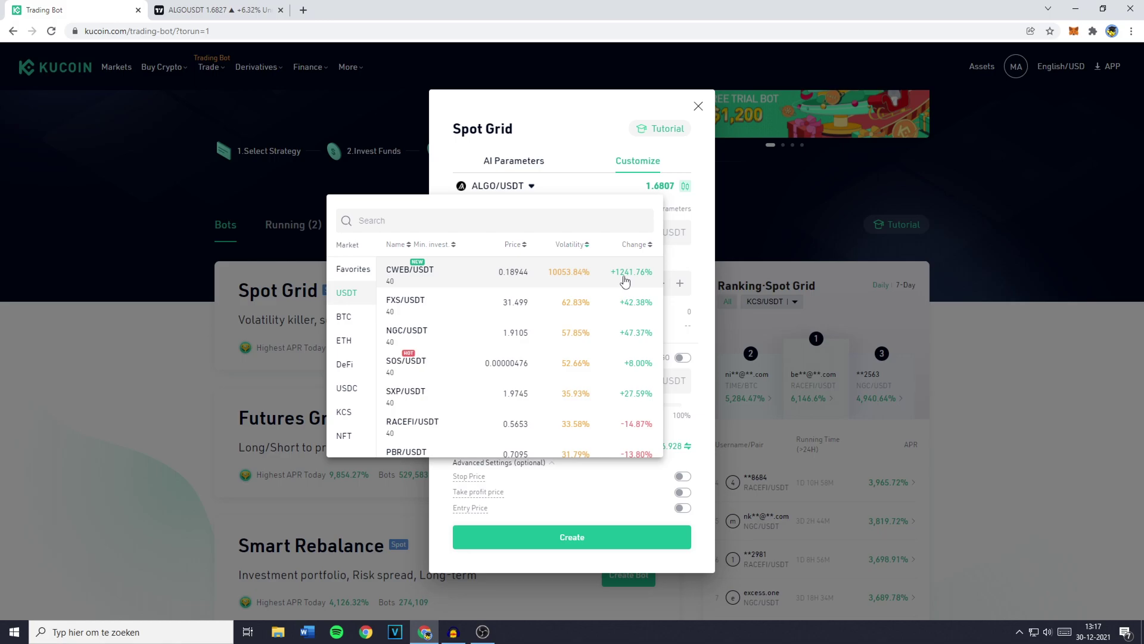
# Step: Search 'algo' in the pair list and choose ALGO/USDT for the bot
pyautogui.click(412, 222)
pyautogui.write('algous')
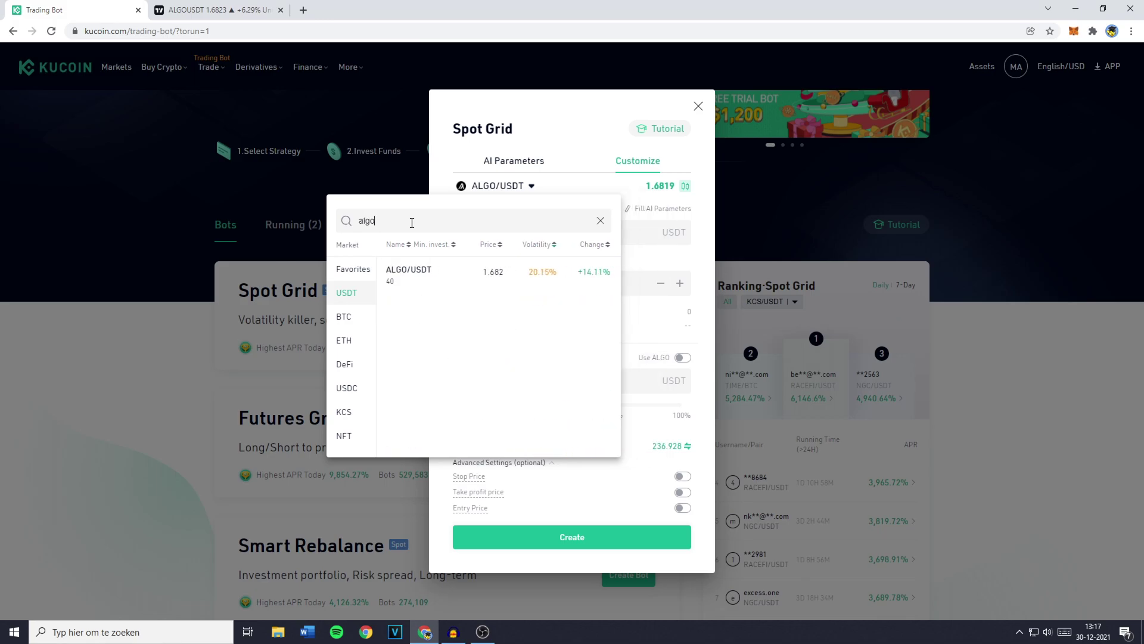
pyautogui.press('BackSpace')
pyautogui.press('BackSpace')
pyautogui.click(443, 284)
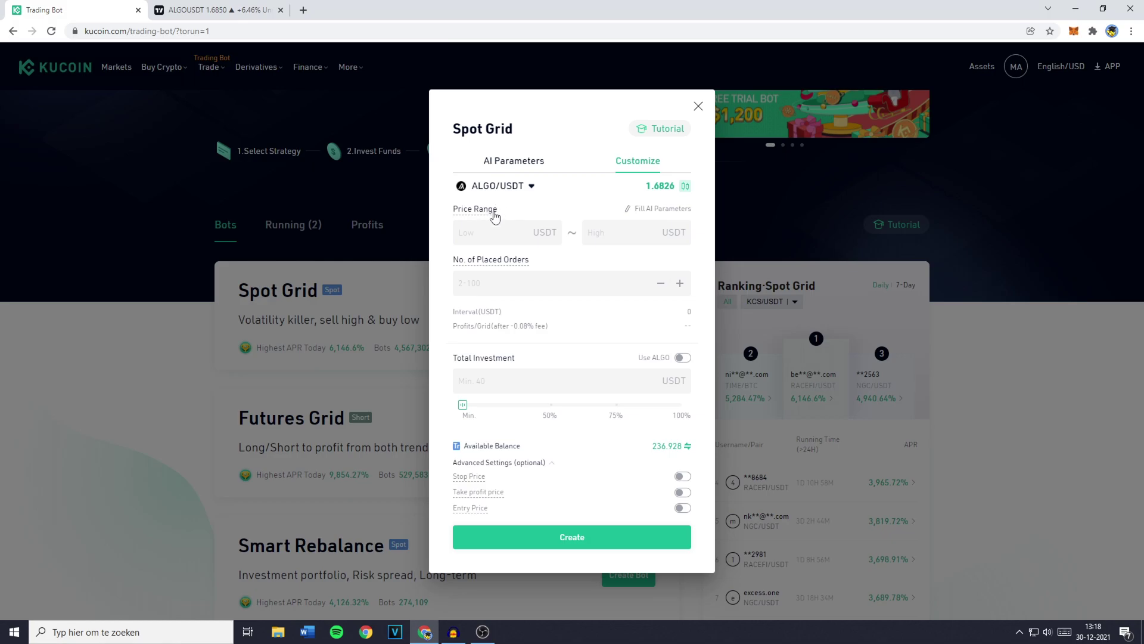
# Step: Switch the ALGOUSDT chart to daily candles, then back to hourly
pyautogui.hotkey('ctrl', 'Tab')
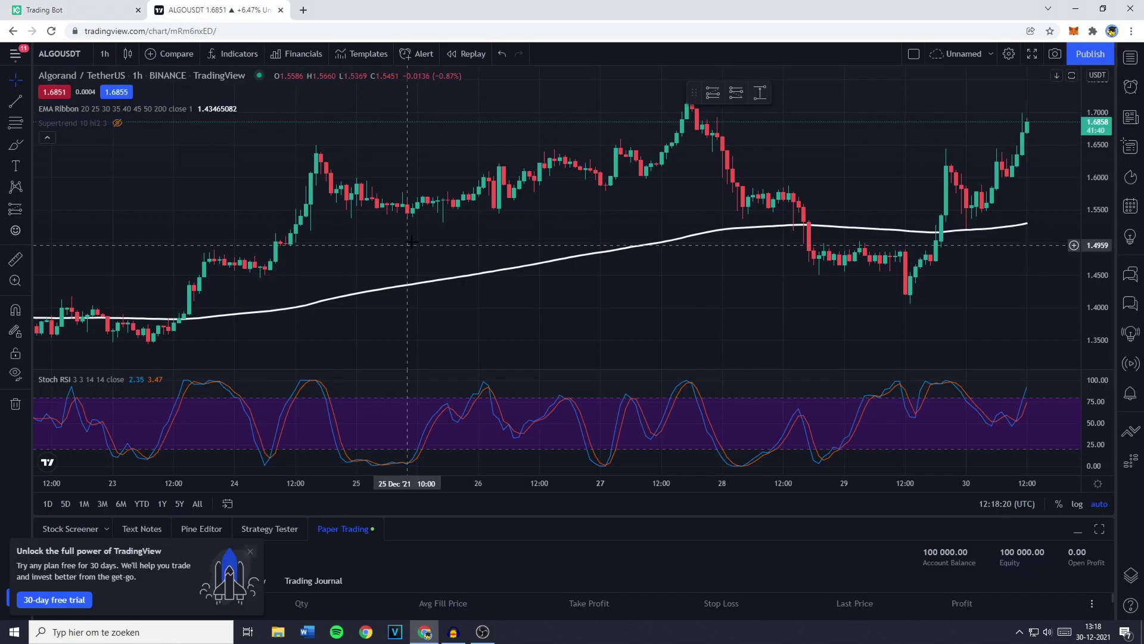
pyautogui.scroll(-5, 411, 242)
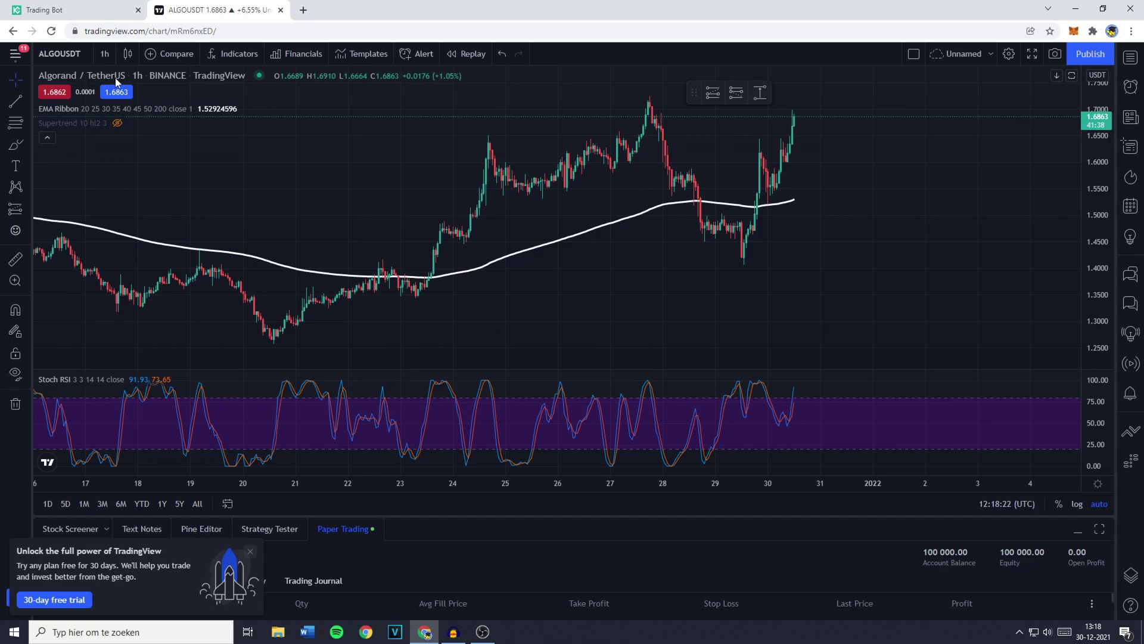
pyautogui.click(105, 55)
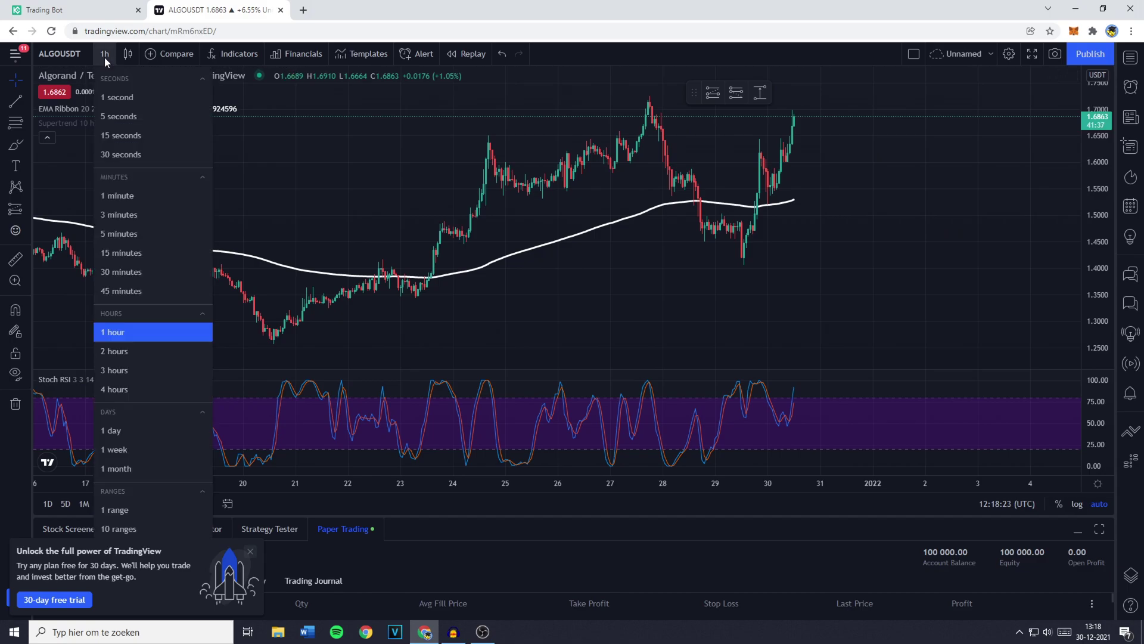
pyautogui.click(131, 432)
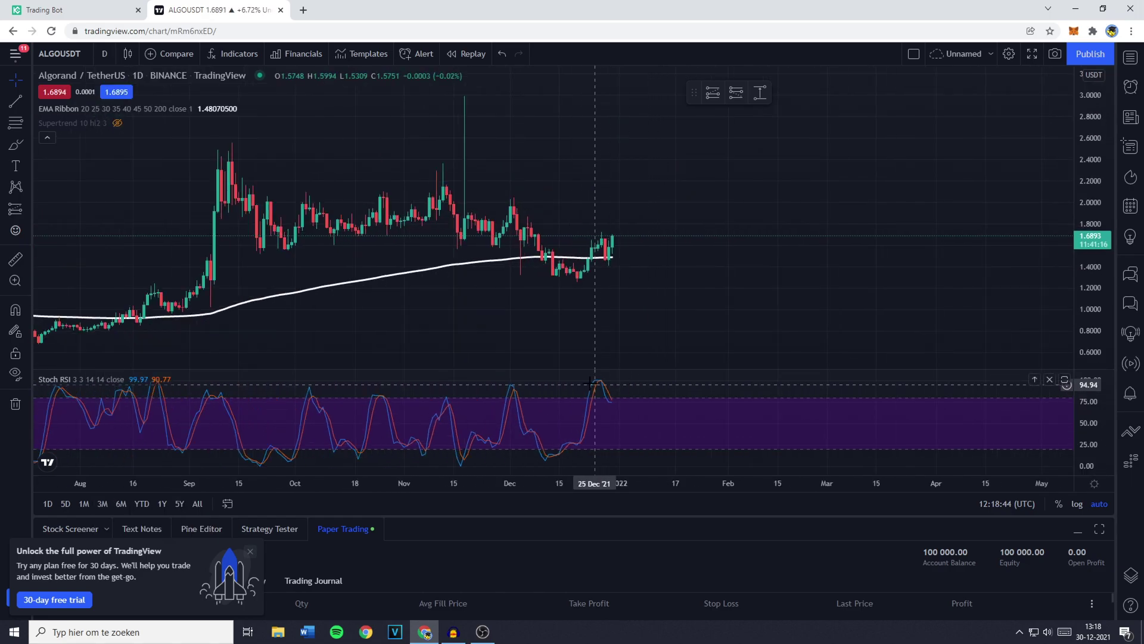
pyautogui.click(105, 54)
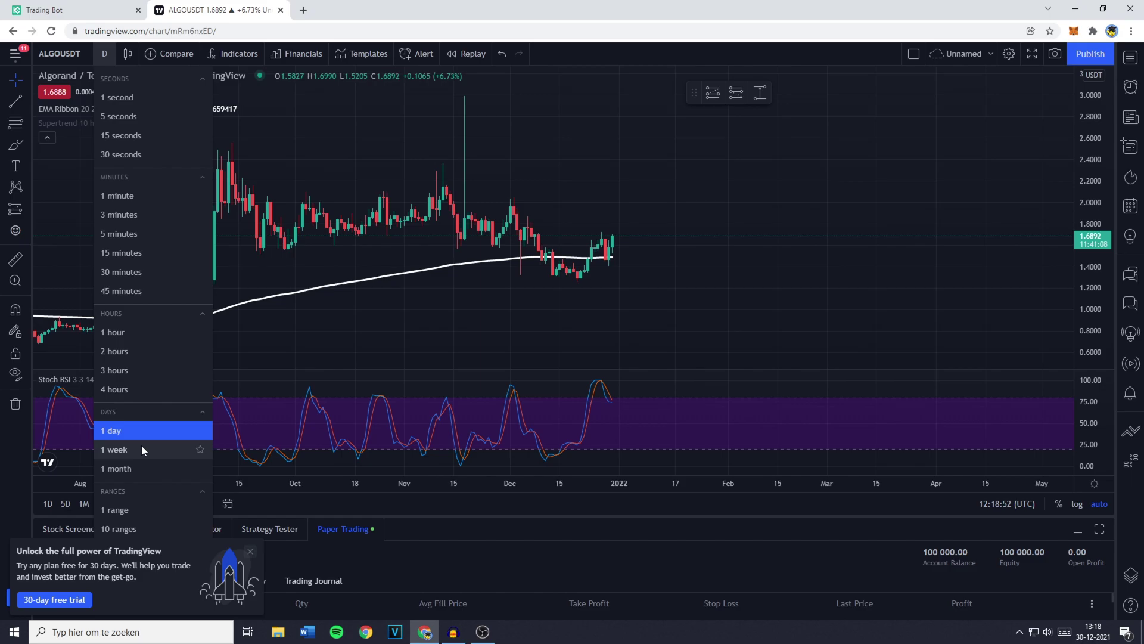
pyautogui.click(135, 334)
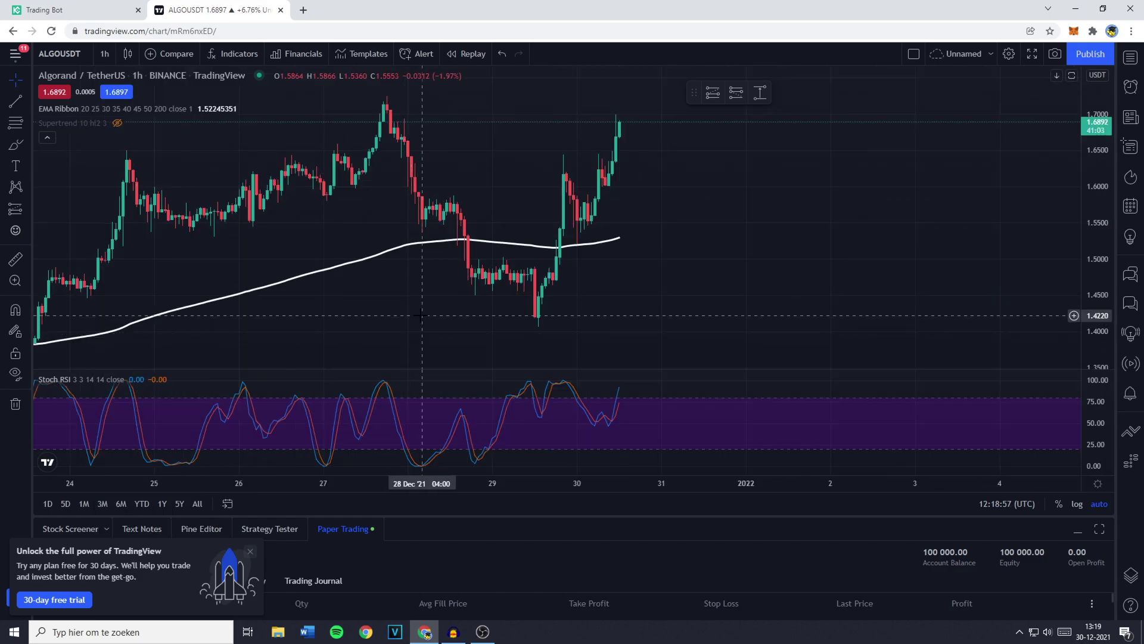
# Step: Review the ALGOUSDT chart on weekly candles
pyautogui.click(71, 10)
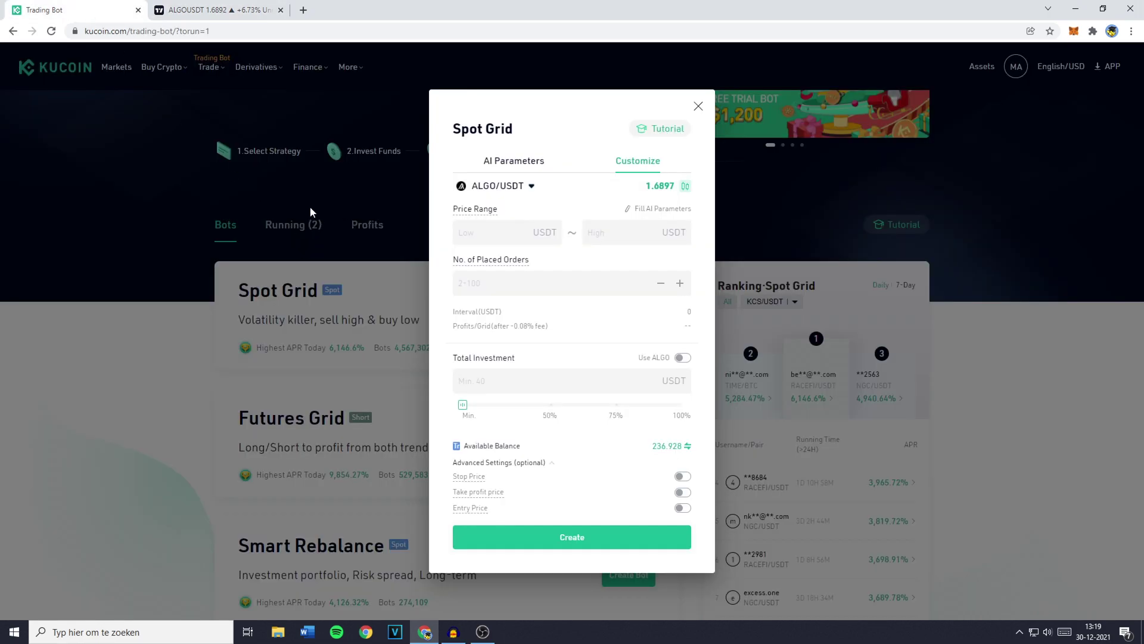
pyautogui.click(223, 10)
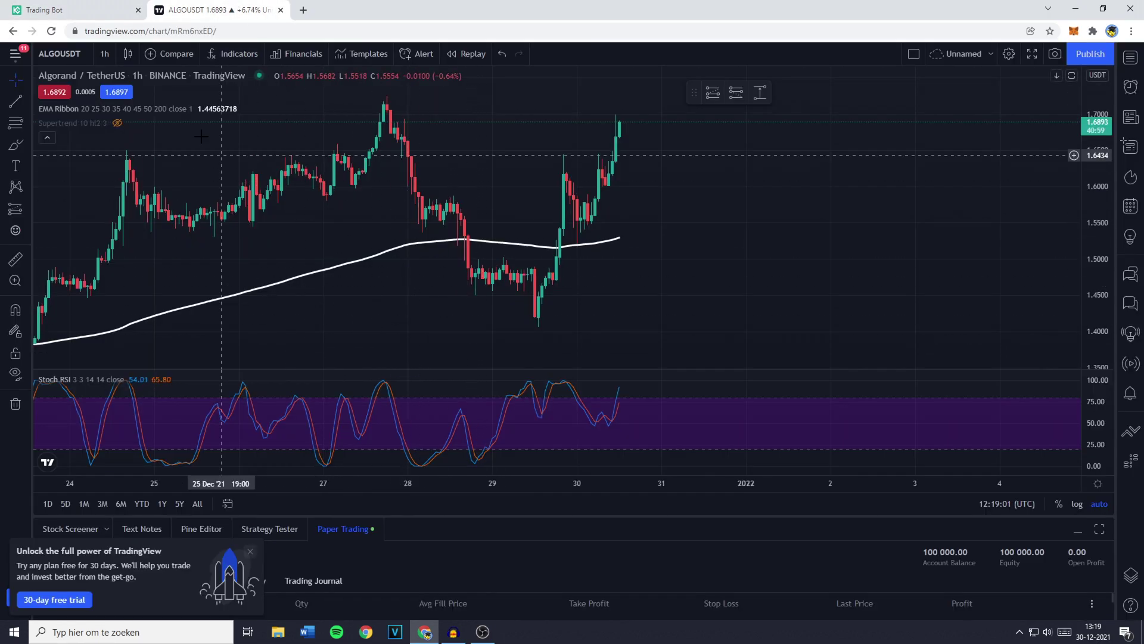
pyautogui.click(105, 54)
pyautogui.click(132, 451)
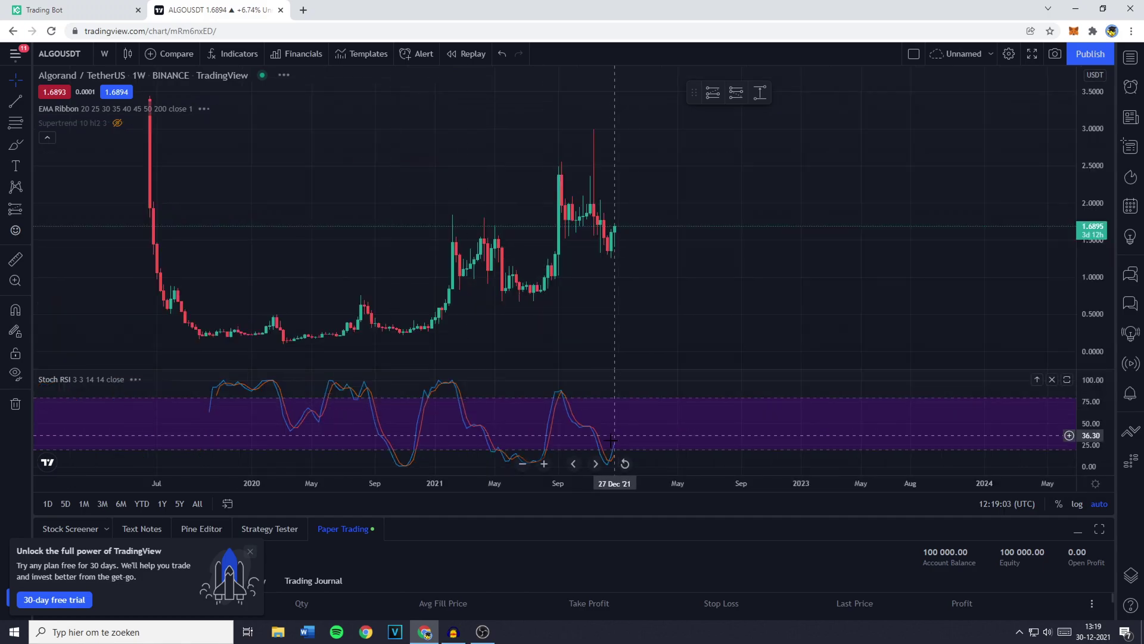
pyautogui.scroll(2, 621, 439)
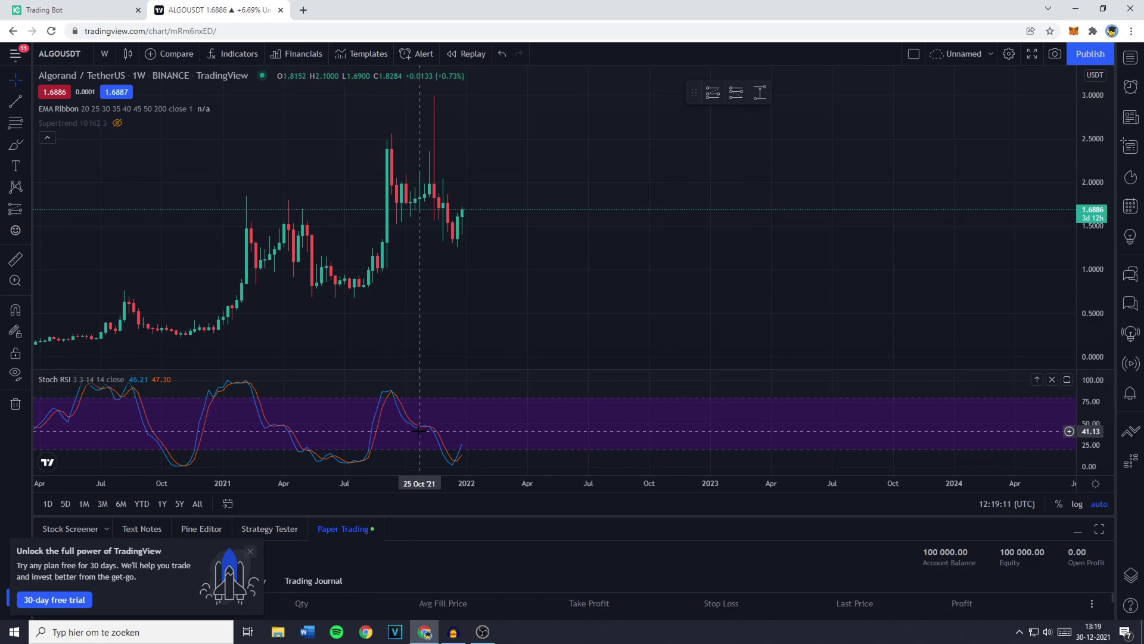
pyautogui.click(105, 54)
pyautogui.click(139, 336)
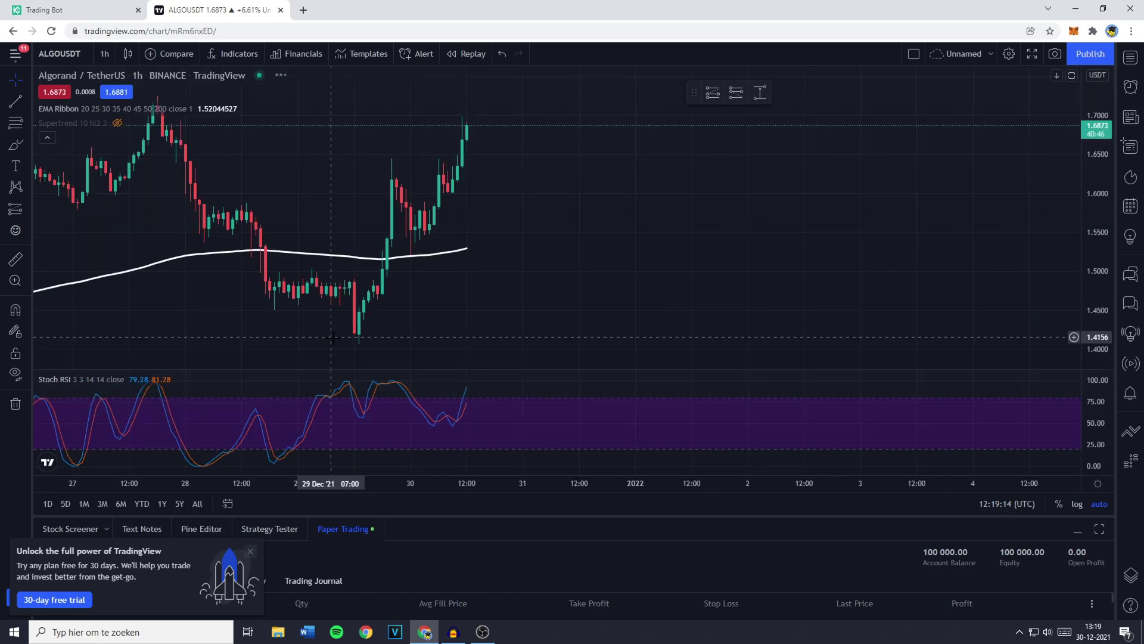
pyautogui.moveTo(622, 409); pyautogui.dragTo(583, 406)
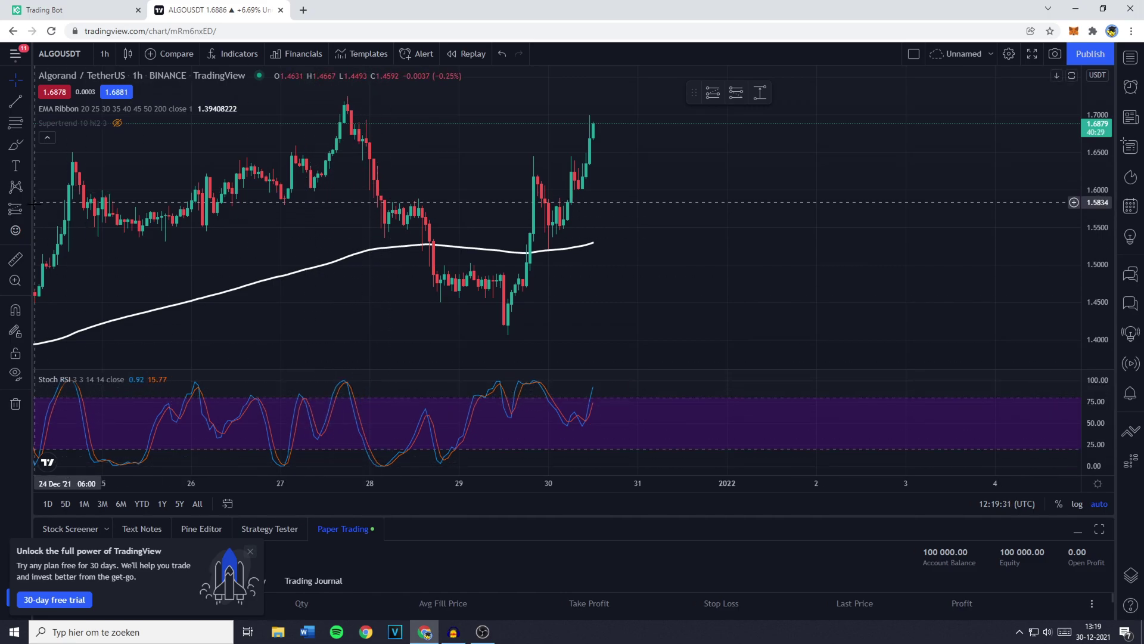
pyautogui.click(26, 209)
pyautogui.click(92, 329)
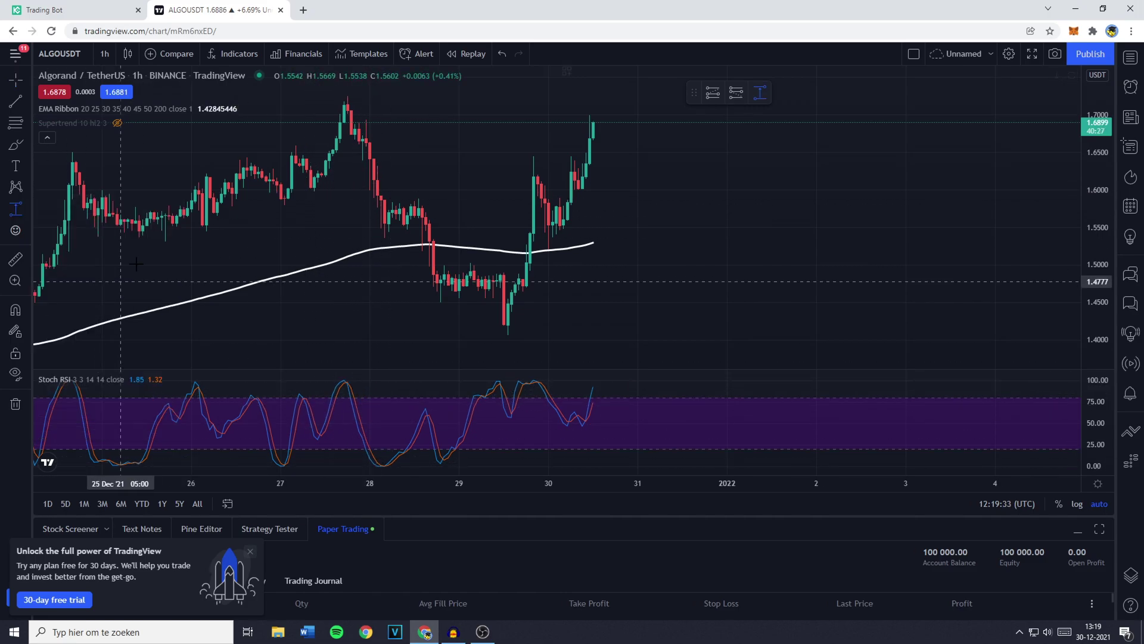
pyautogui.click(336, 108)
pyautogui.click(385, 228)
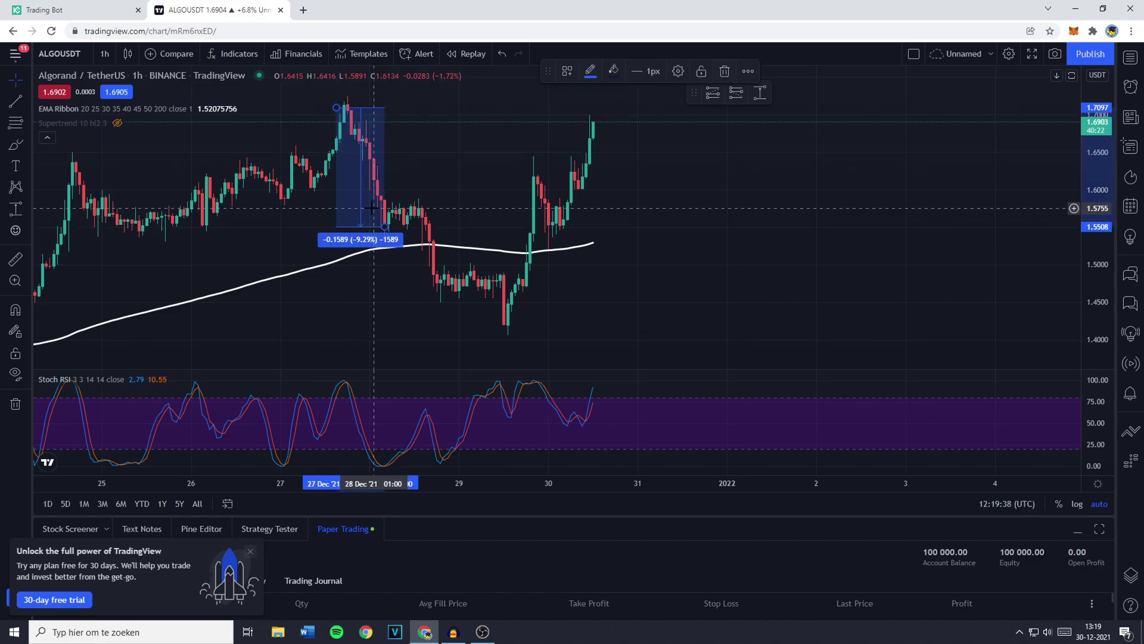
pyautogui.moveTo(343, 111); pyautogui.dragTo(351, 109)
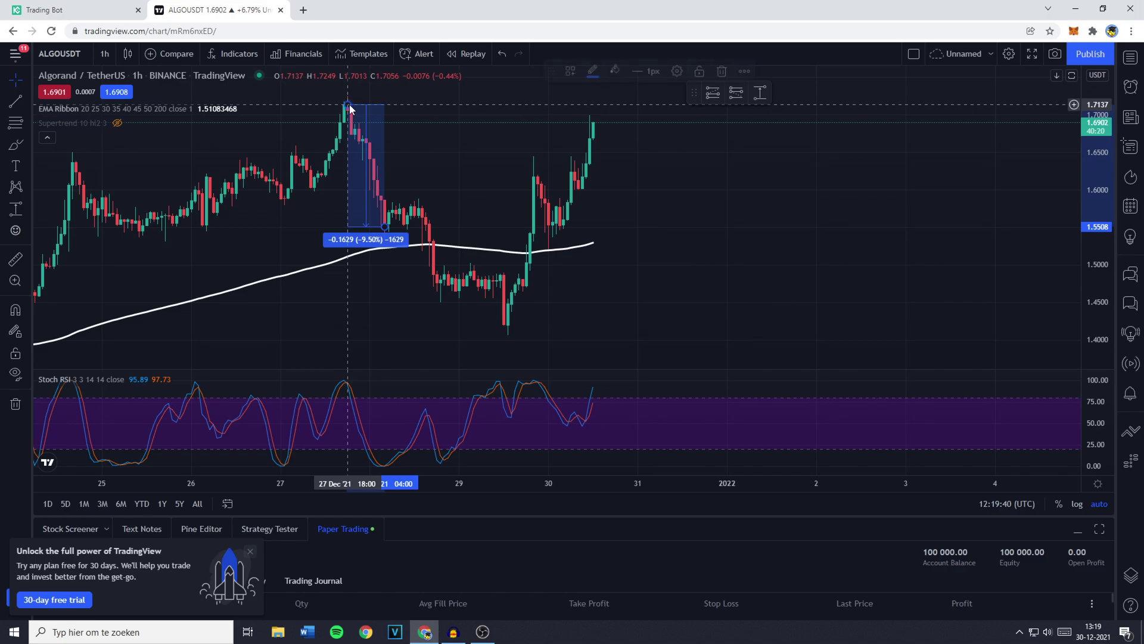
pyautogui.click(379, 230)
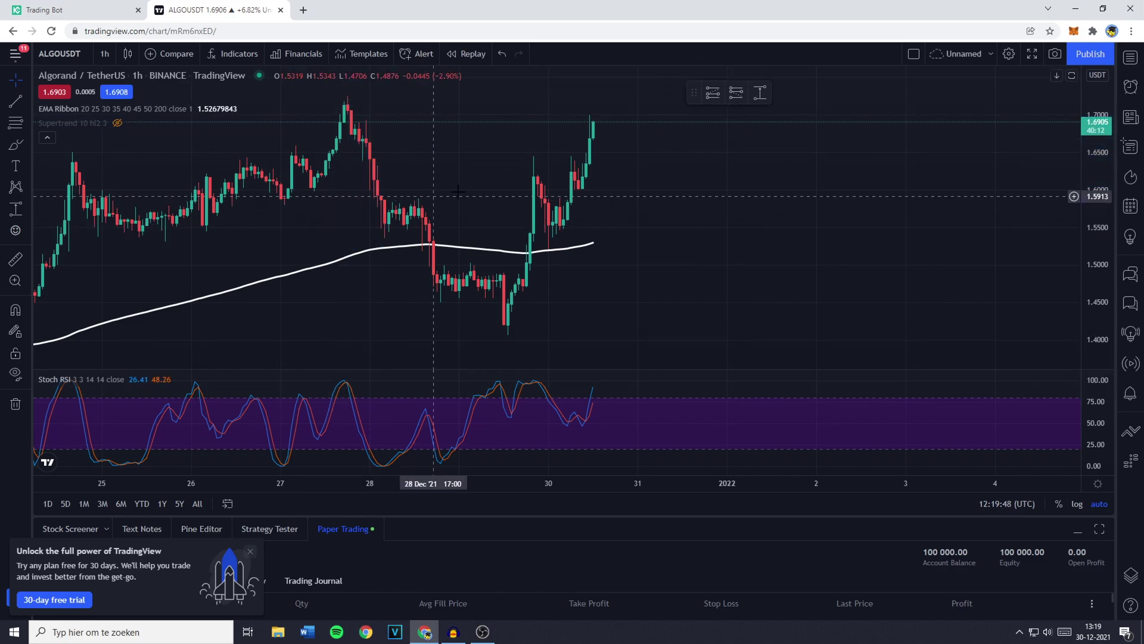
pyautogui.click(759, 92)
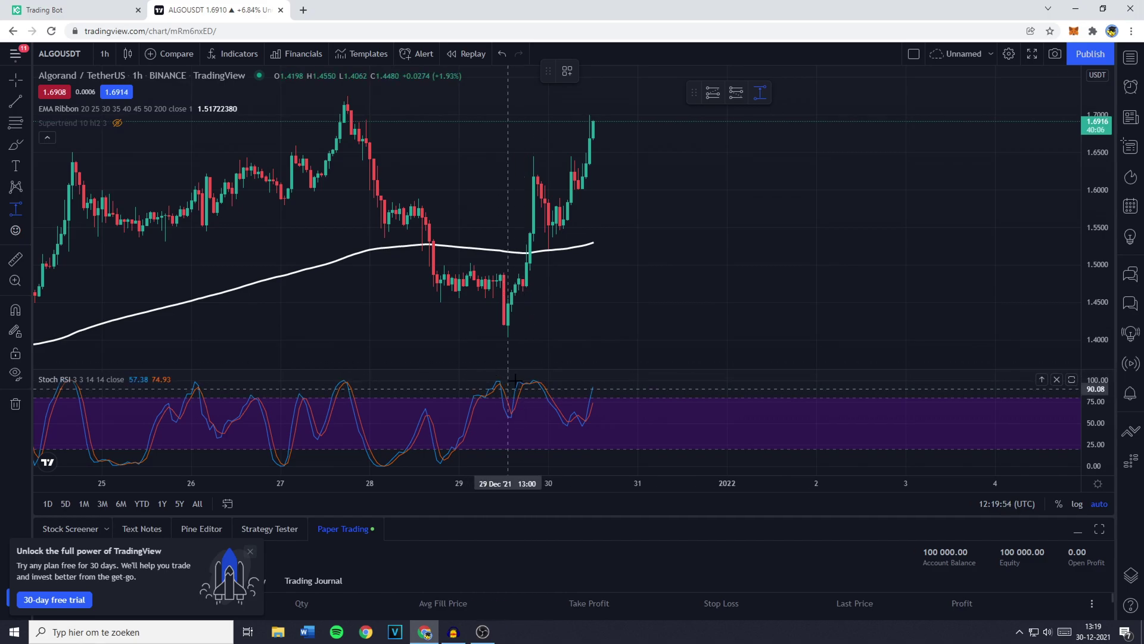
pyautogui.click(507, 325)
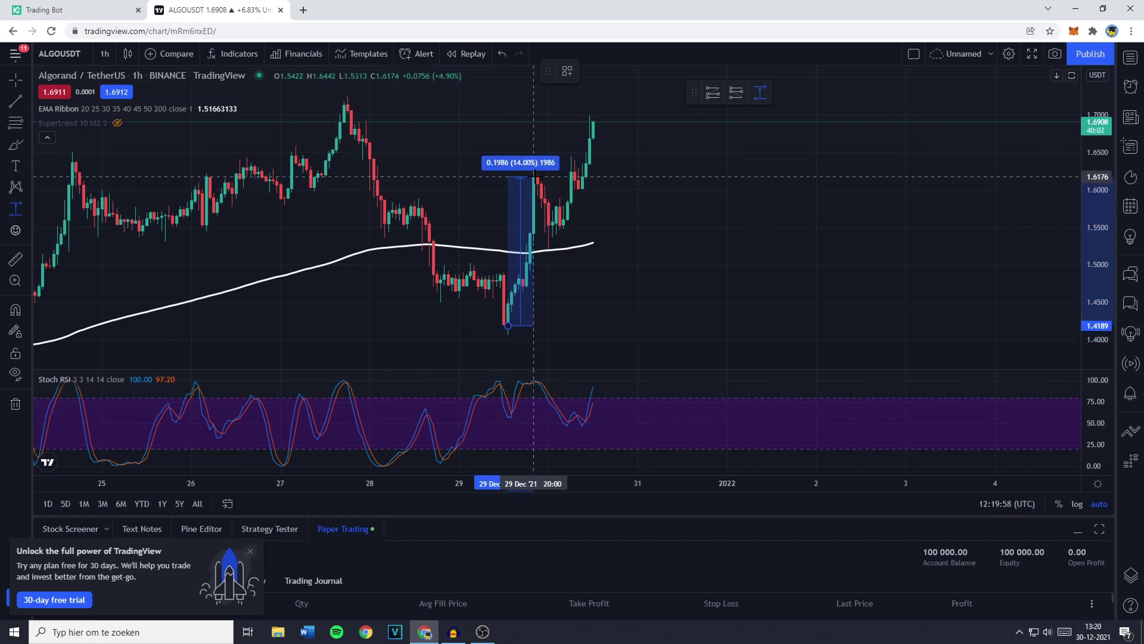
pyautogui.click(535, 177)
pyautogui.moveTo(534, 177)
pyautogui.mouseDown()
pyautogui.moveTo(593, 104)
pyautogui.moveTo(594, 126)
pyautogui.mouseUp()
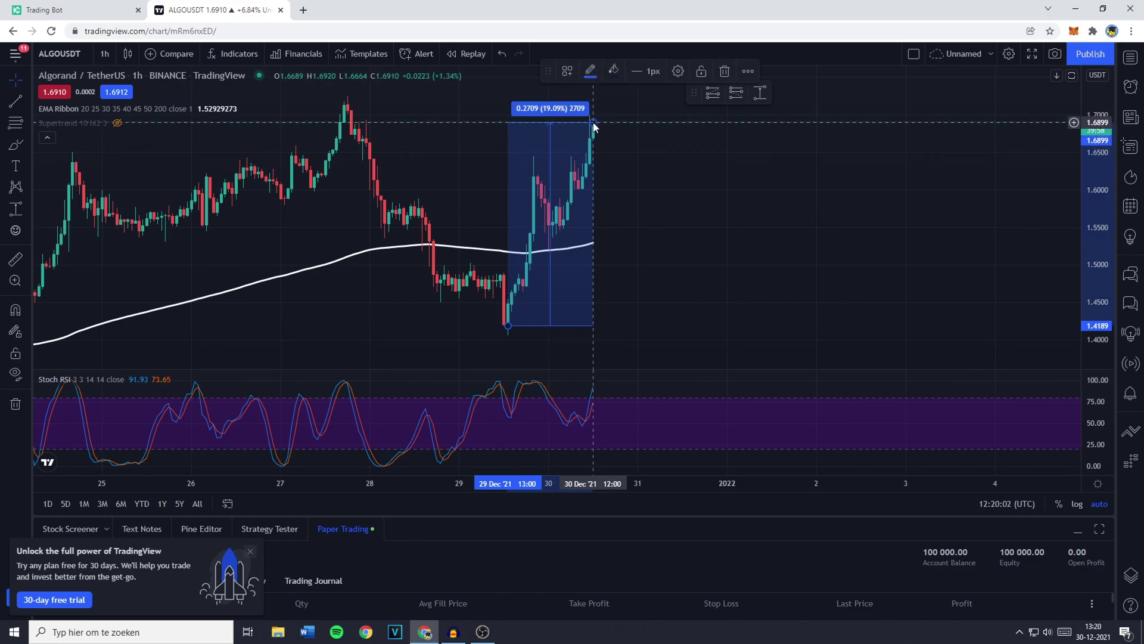
pyautogui.rightClick(594, 125)
pyautogui.press('Escape')
pyautogui.press('Delete')
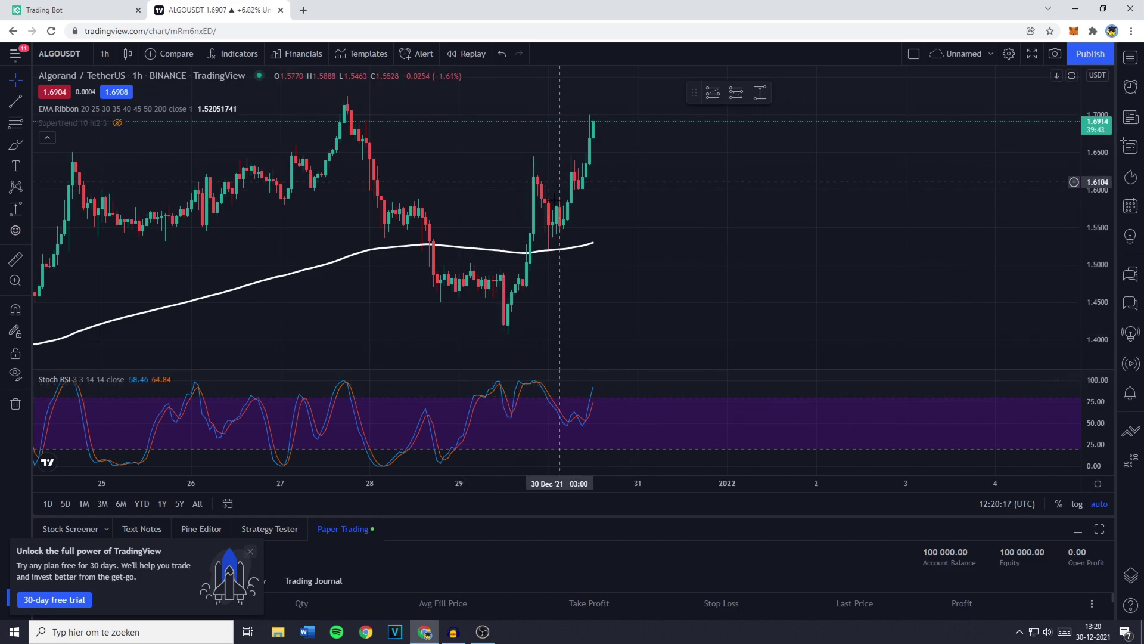
pyautogui.scroll(-3, 623, 343)
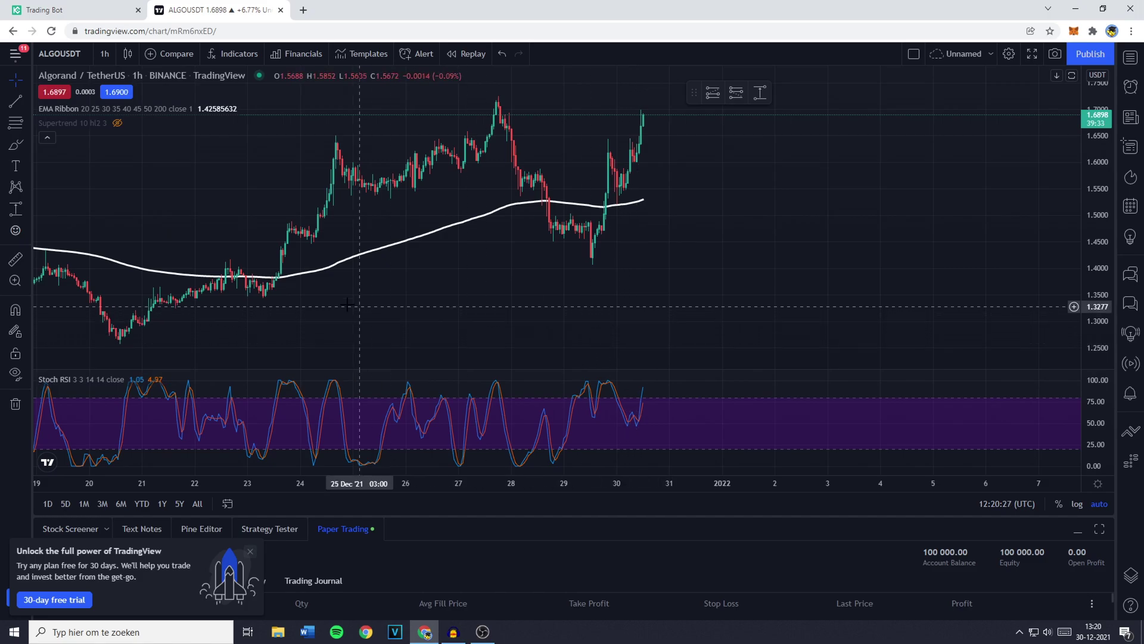
# Step: Add horizontal levels at 1.5347 and 1.4082, deleting a misplaced line at 1.3653
pyautogui.click(28, 104)
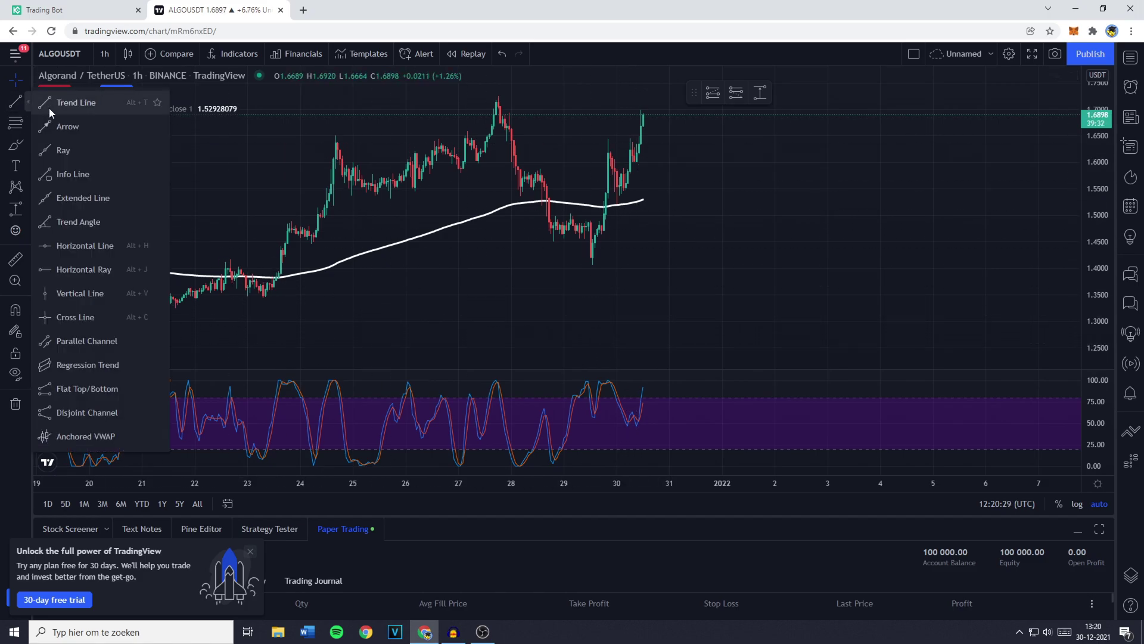
pyautogui.click(105, 249)
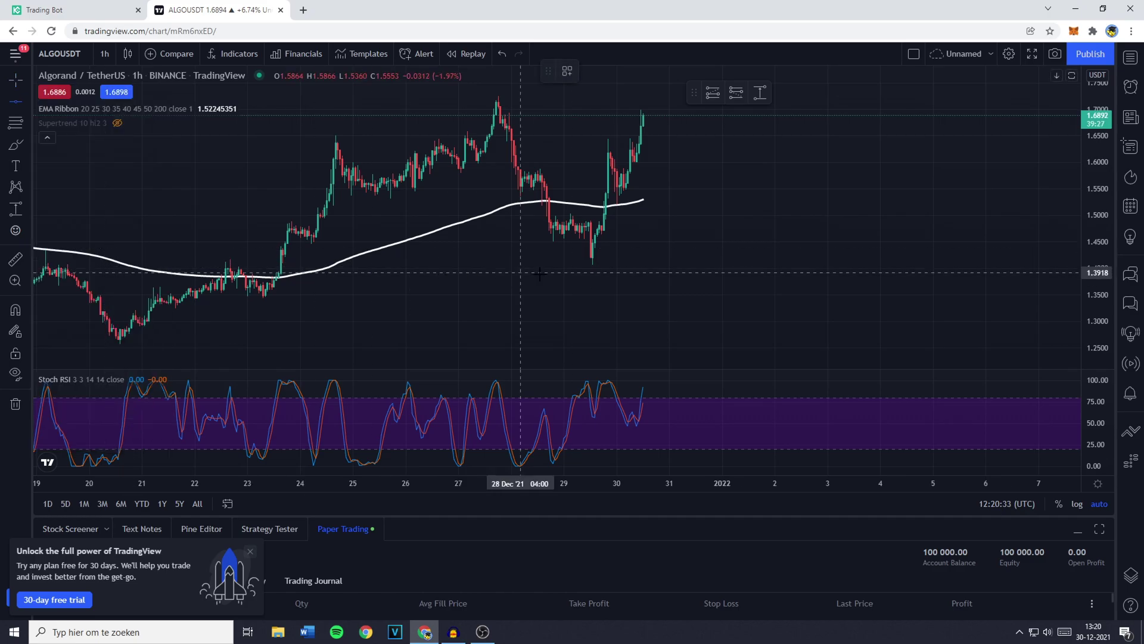
pyautogui.scroll(-5, 605, 271)
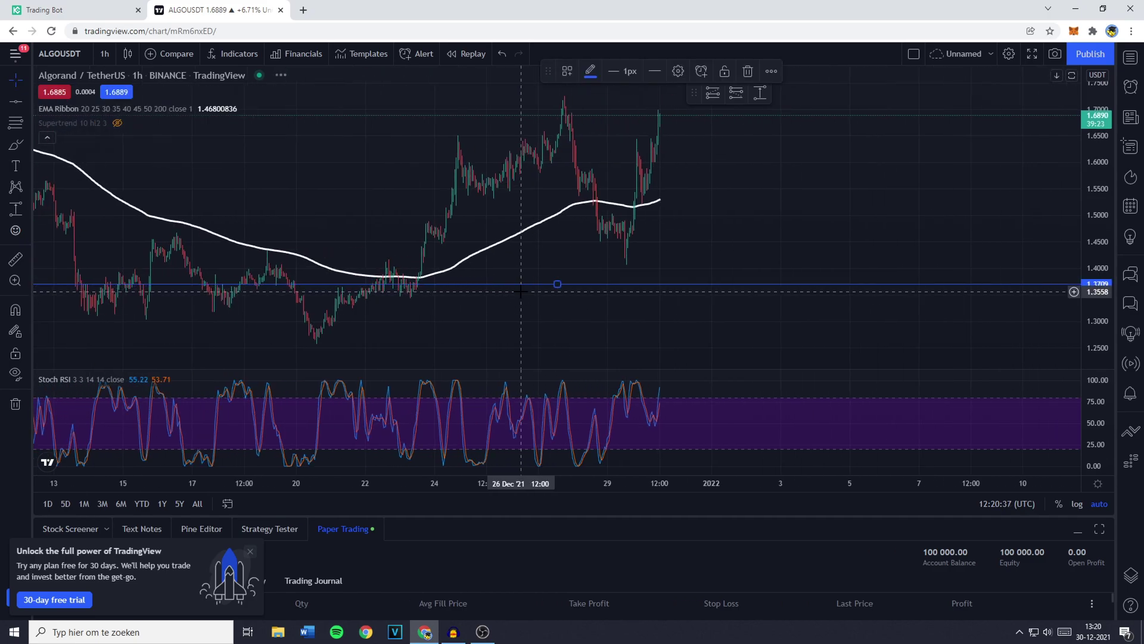
pyautogui.click(557, 298)
pyautogui.press('Delete')
pyautogui.scroll(-3, 554, 304)
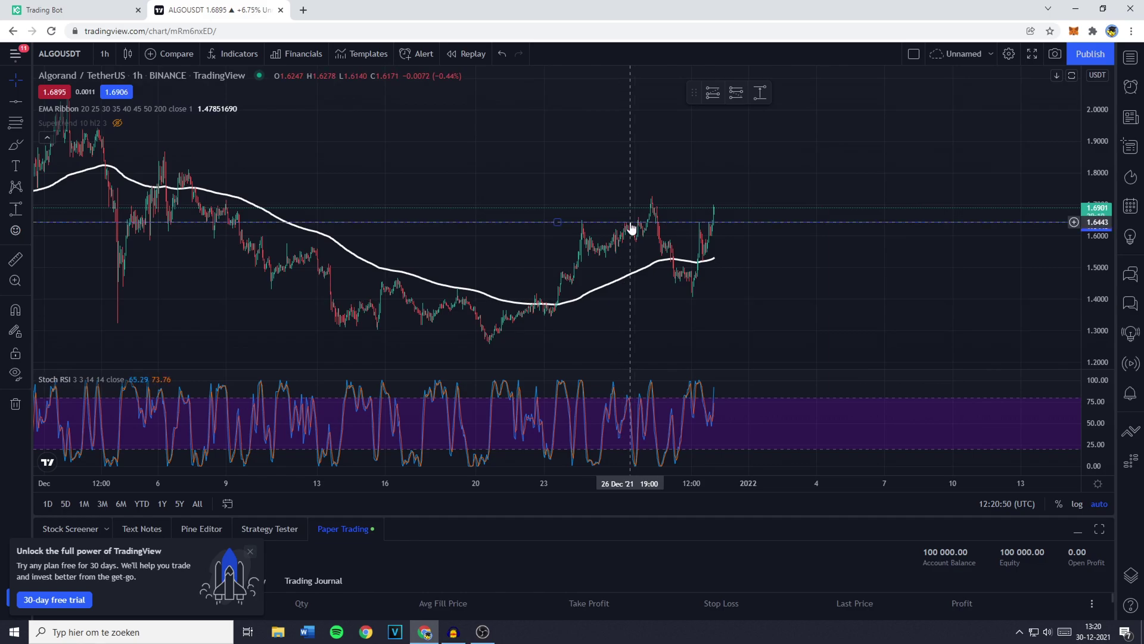
pyautogui.click(620, 256)
pyautogui.click(611, 297)
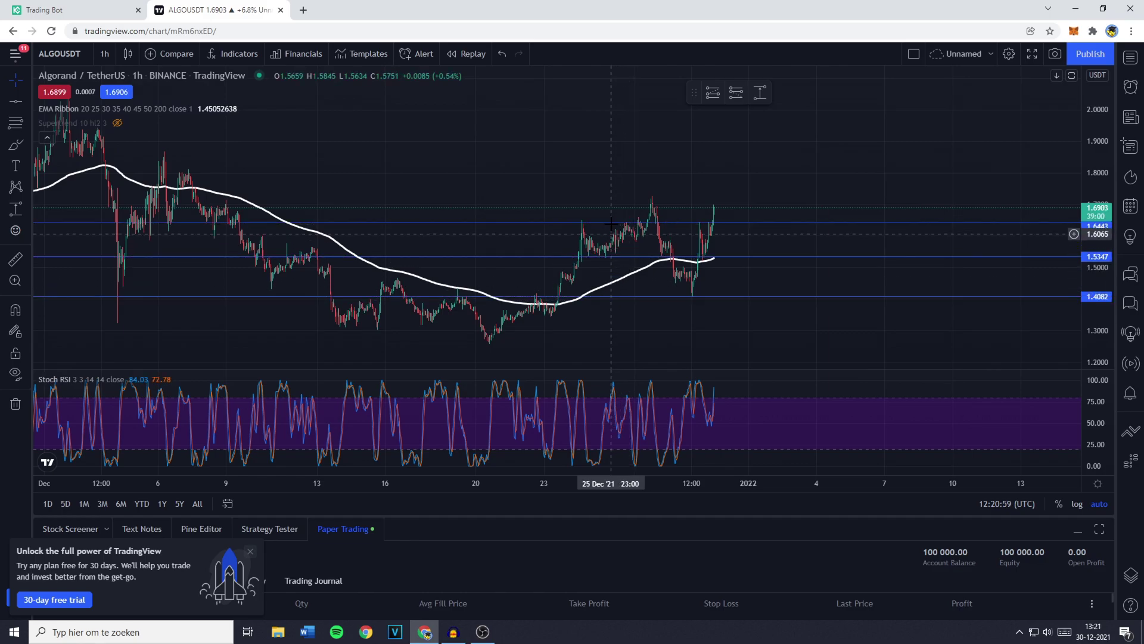
pyautogui.scroll(-3, 611, 222)
# Step: Draw a purple rectangle zone near 1.90 spanning 19 Nov to 19 Dec
pyautogui.hotkey('alt', 'shift', 'r')
pyautogui.moveTo(138, 252); pyautogui.dragTo(833, 251)
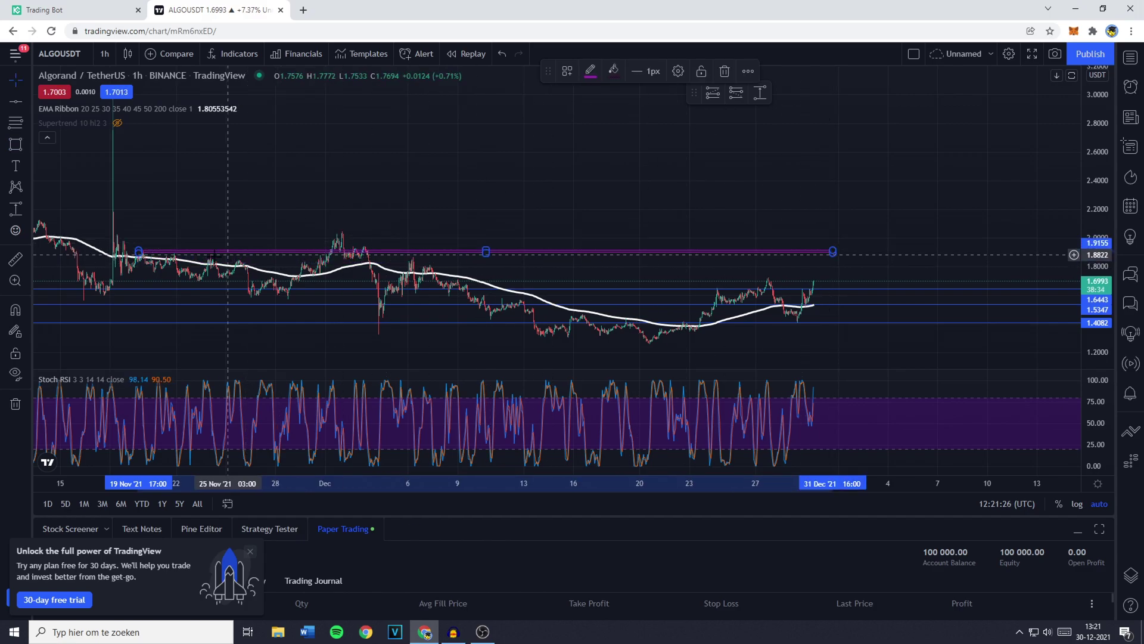
pyautogui.scroll(3, 625, 322)
pyautogui.scroll(-3, 548, 322)
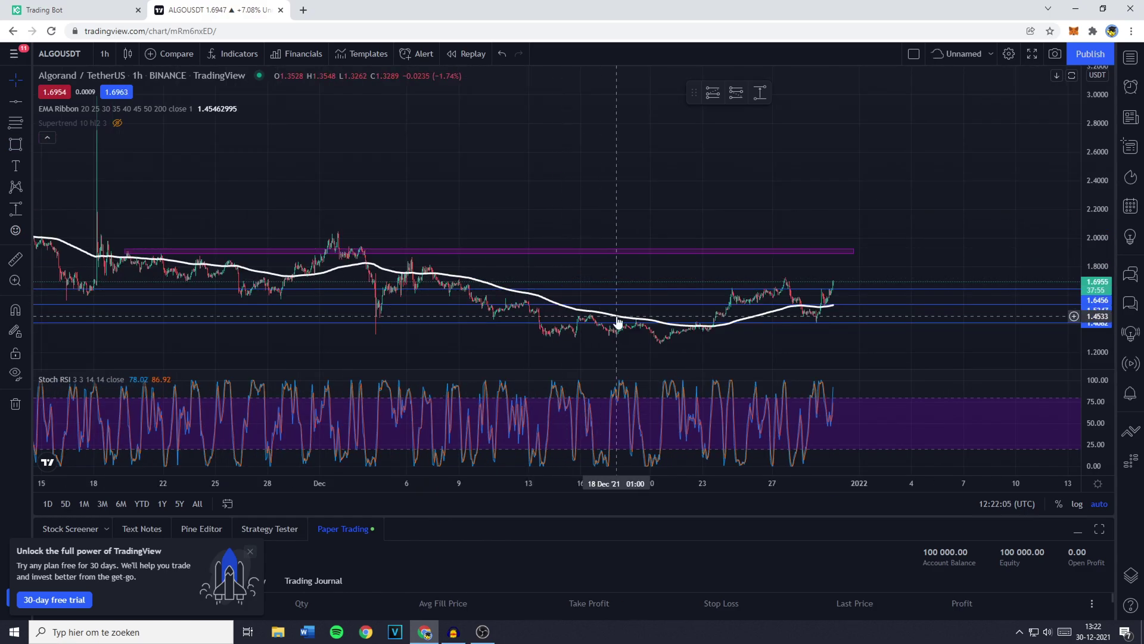
pyautogui.scroll(3, 622, 322)
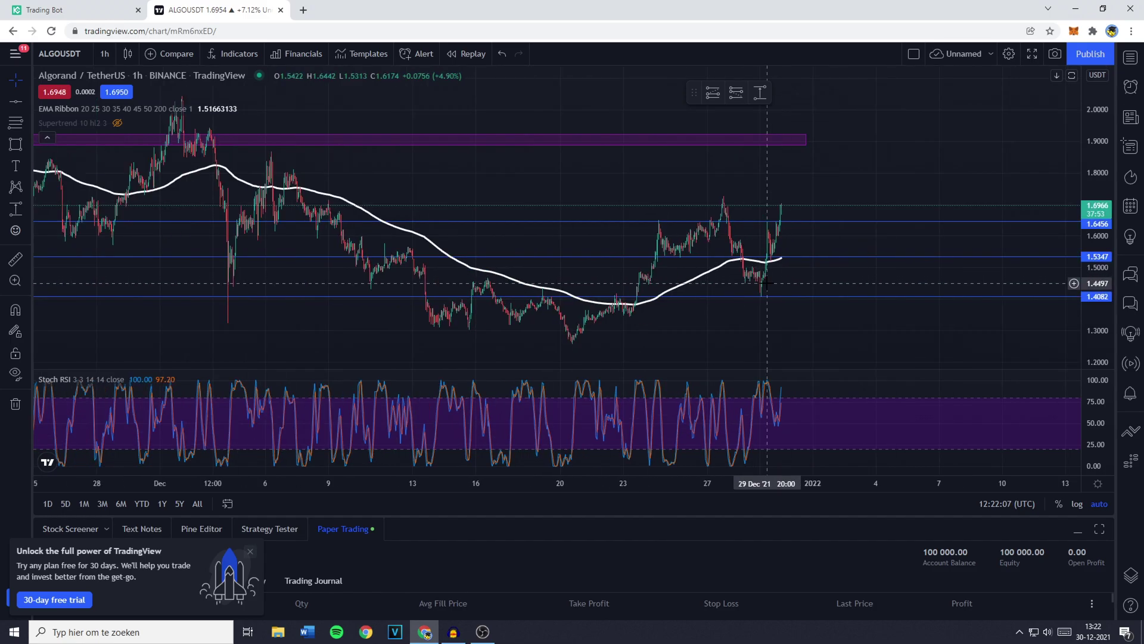
pyautogui.scroll(-3, 692, 149)
# Step: Select the purple zone and pan back through the mid- and early-December candles
pyautogui.click(511, 252)
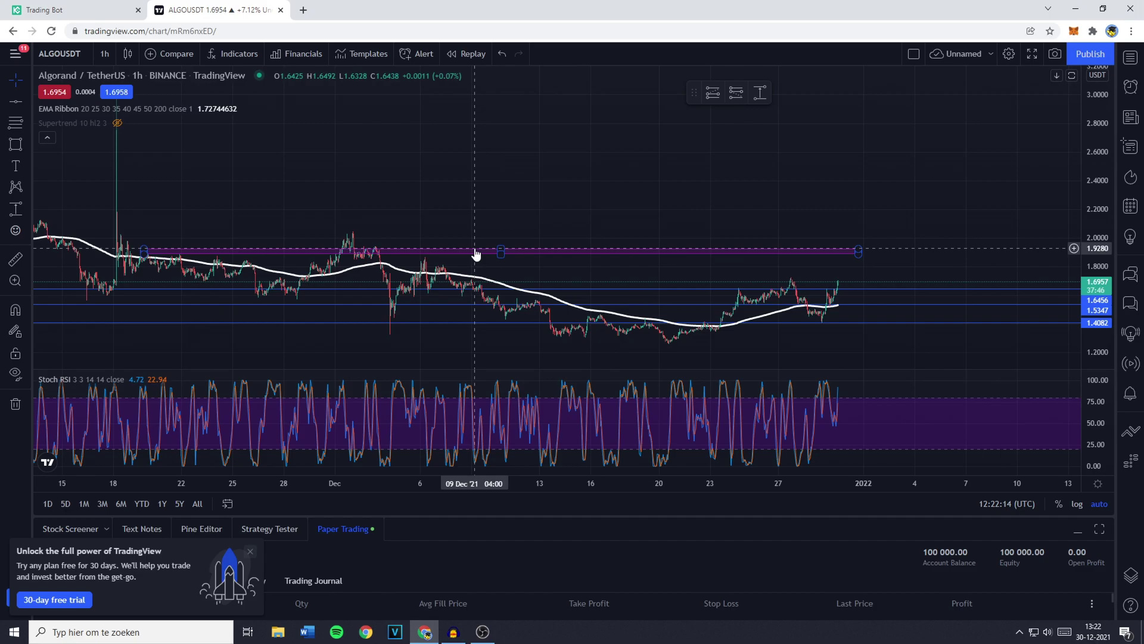
pyautogui.scroll(5, 486, 257)
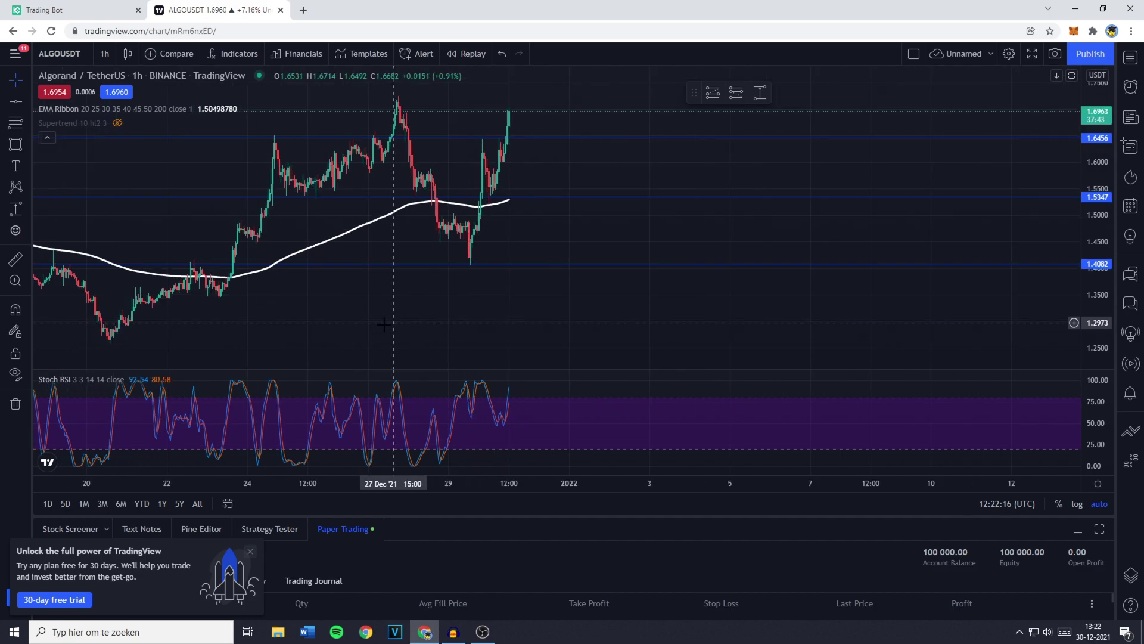
pyautogui.moveTo(353, 302); pyautogui.dragTo(957, 292)
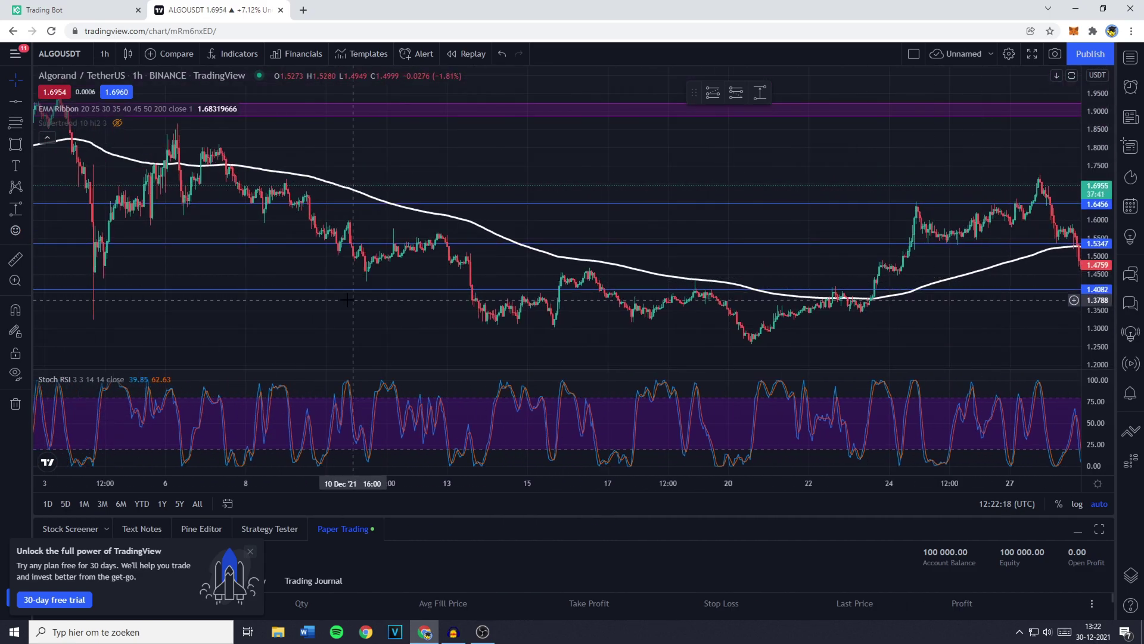
pyautogui.scroll(3, 368, 302)
pyautogui.scroll(-5, 405, 298)
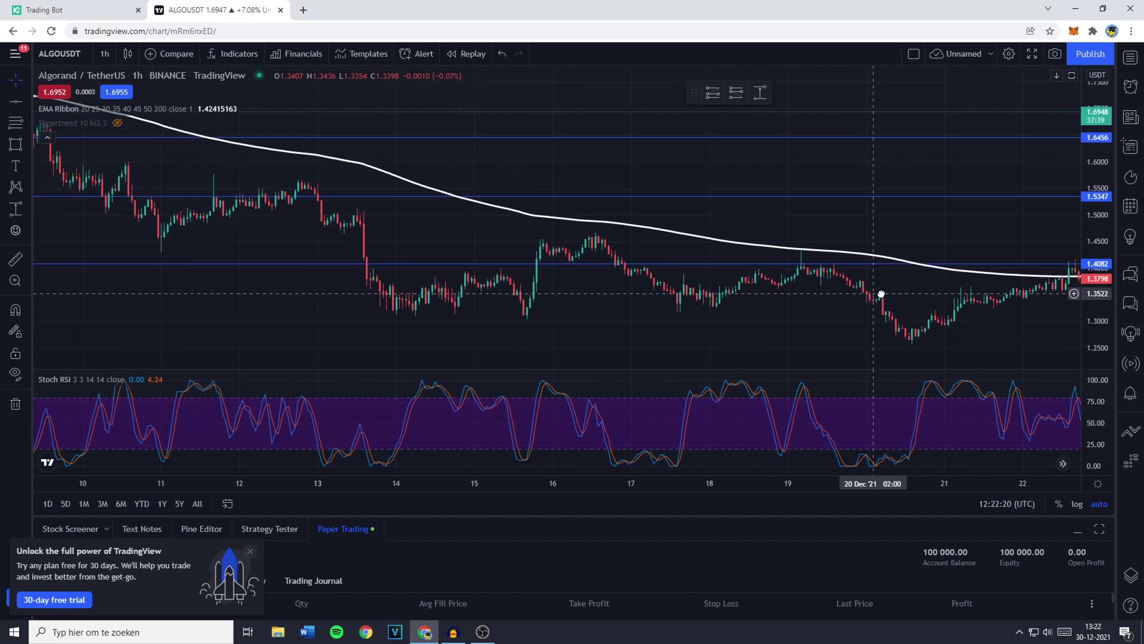
pyautogui.scroll(5, 537, 316)
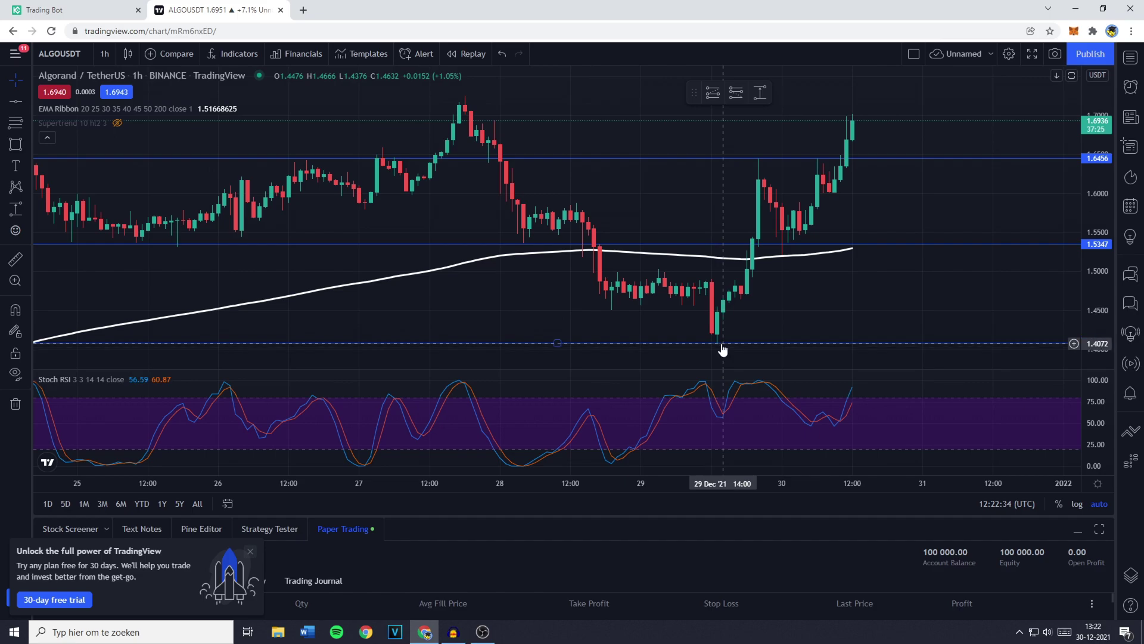
pyautogui.scroll(-3, 718, 345)
pyautogui.moveTo(434, 286); pyautogui.dragTo(1128, 235)
pyautogui.scroll(5, 453, 316)
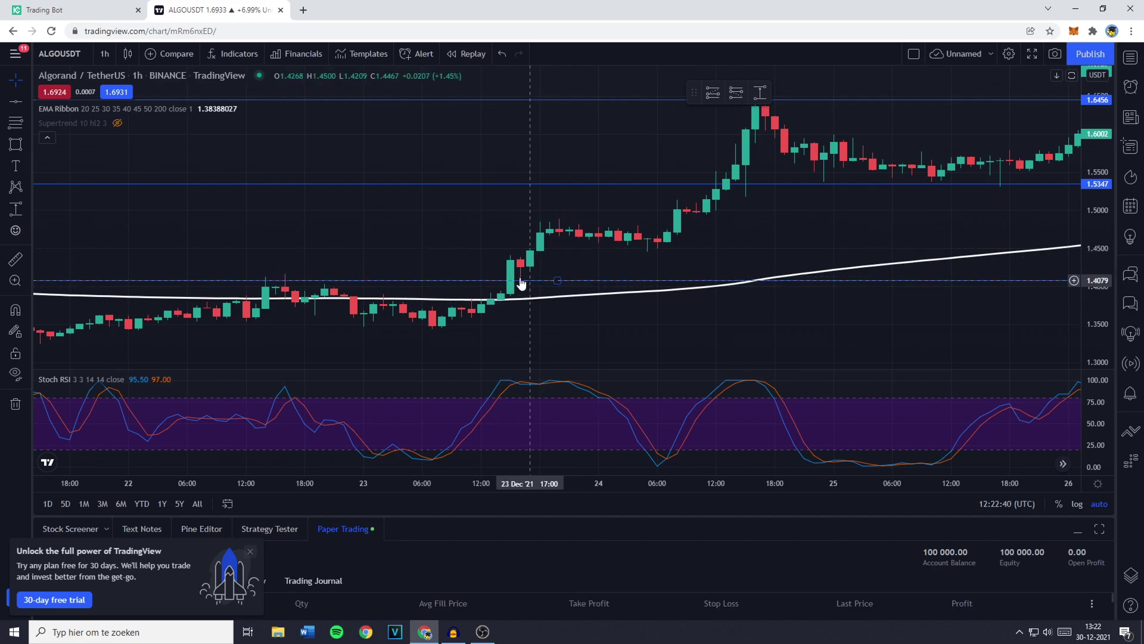
# Step: Scroll further back to mid-November candles, then nudge the chart toward later dates
pyautogui.hscroll(-5, 523, 286)
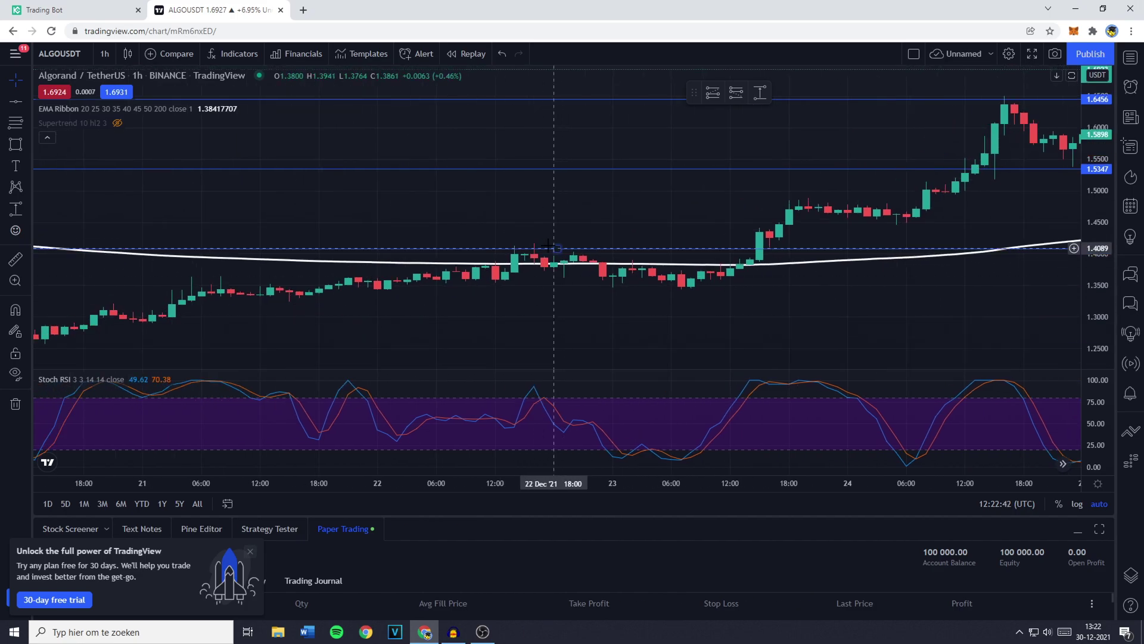
pyautogui.hscroll(-15, 550, 254)
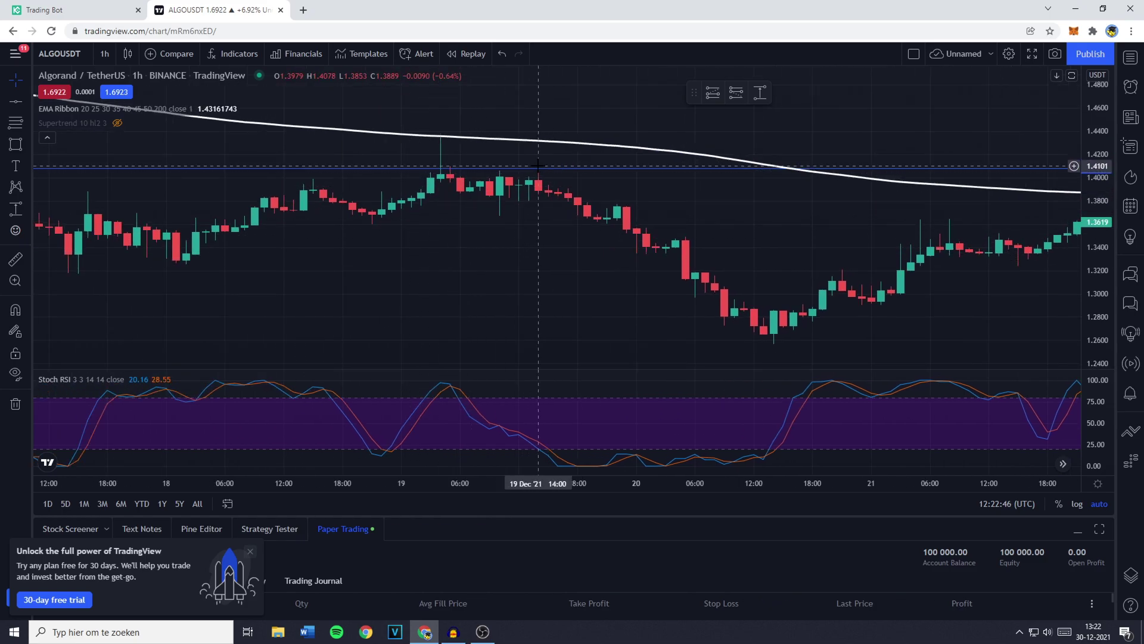
pyautogui.hscroll(-15, 396, 266)
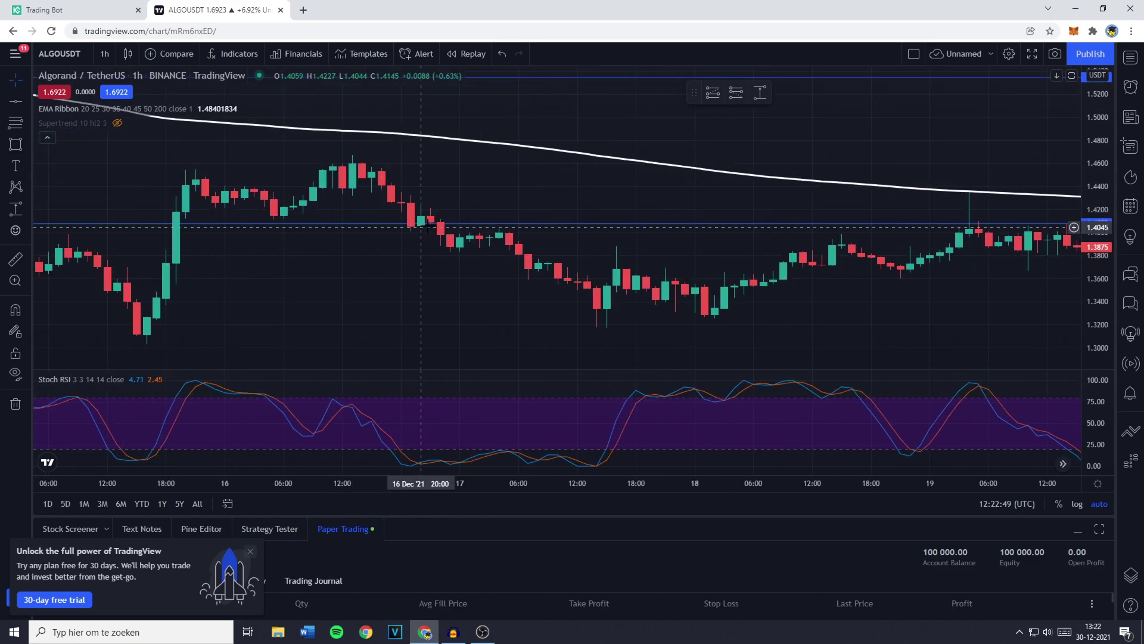
pyautogui.hscroll(-3, 401, 233)
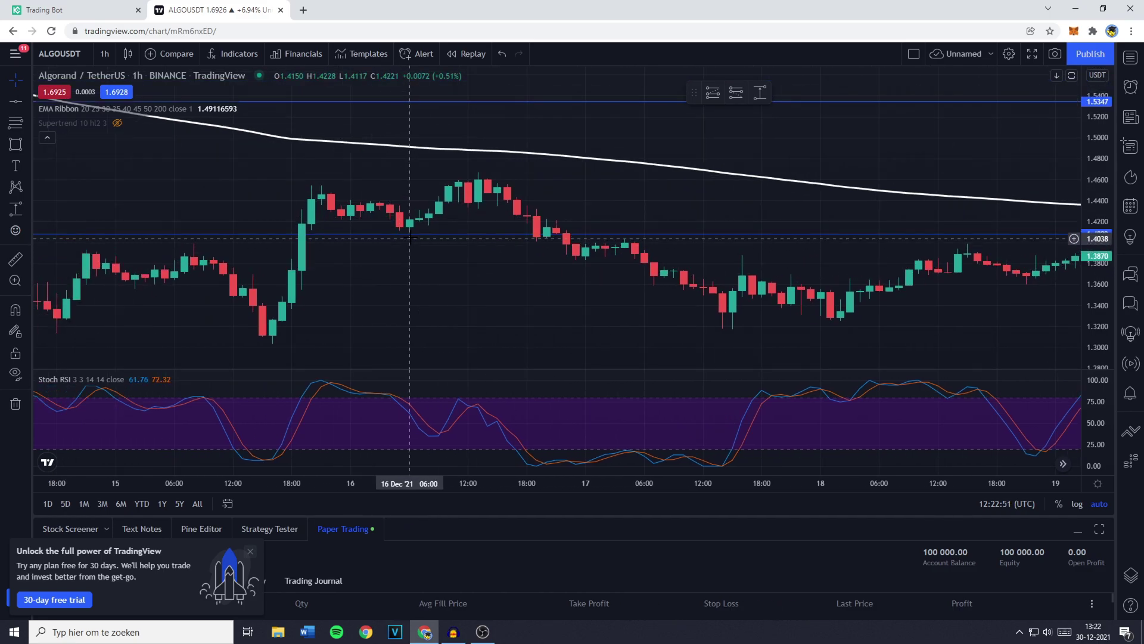
pyautogui.scroll(-10, 410, 239)
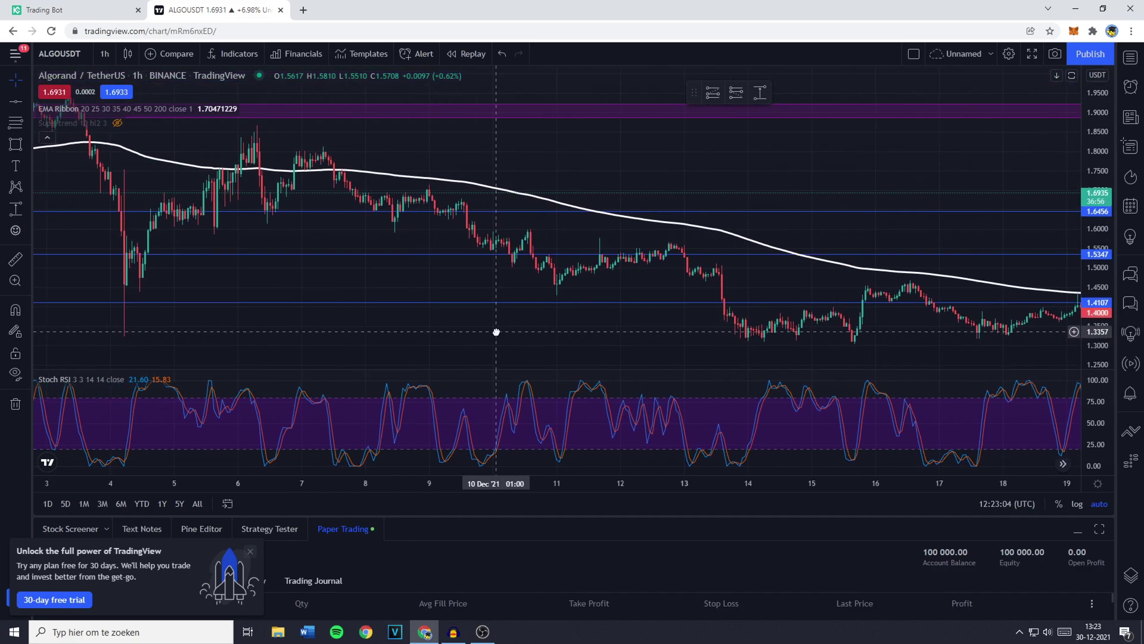
pyautogui.hscroll(15, 153, 316)
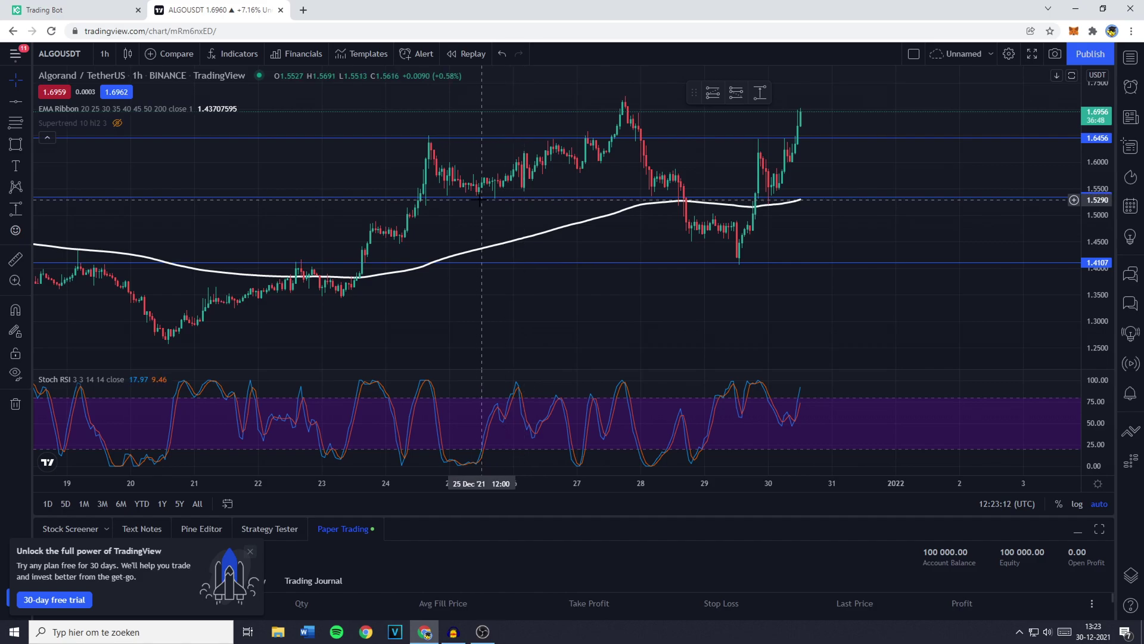
pyautogui.hscroll(-10, 453, 205)
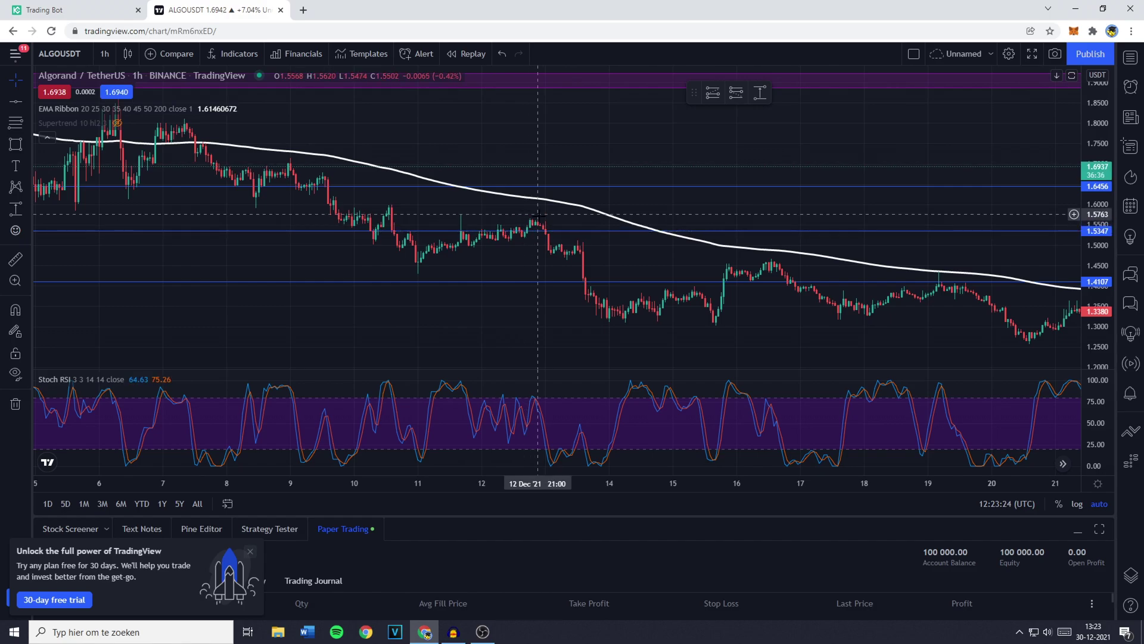
pyautogui.scroll(-3, 506, 277)
pyautogui.scroll(-3, 370, 258)
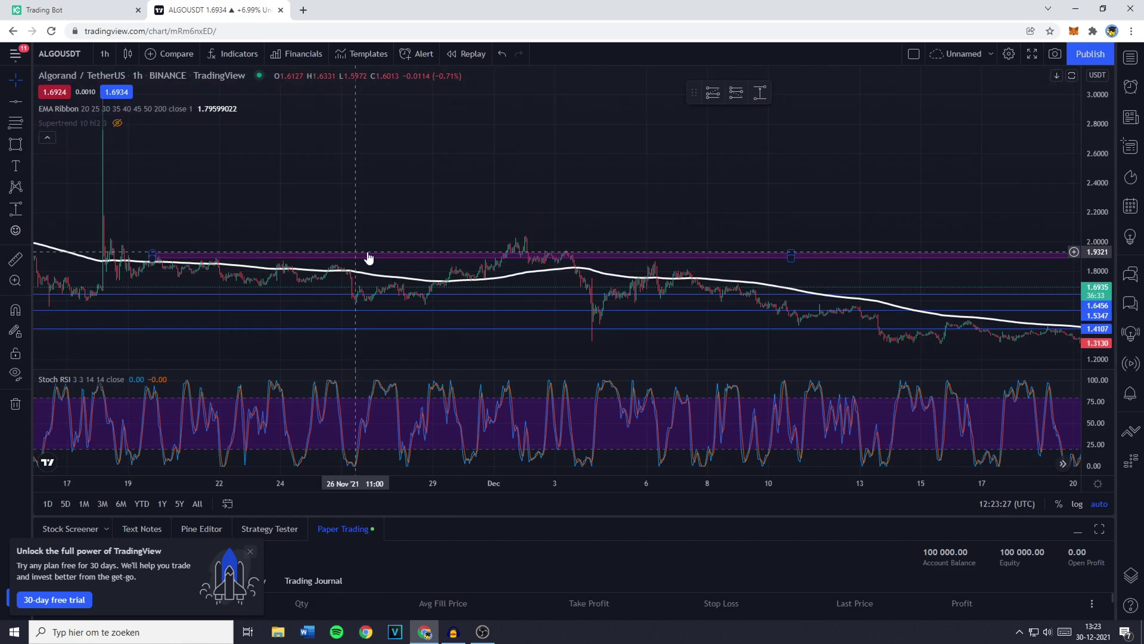
pyautogui.moveTo(370, 269); pyautogui.dragTo(368, 252)
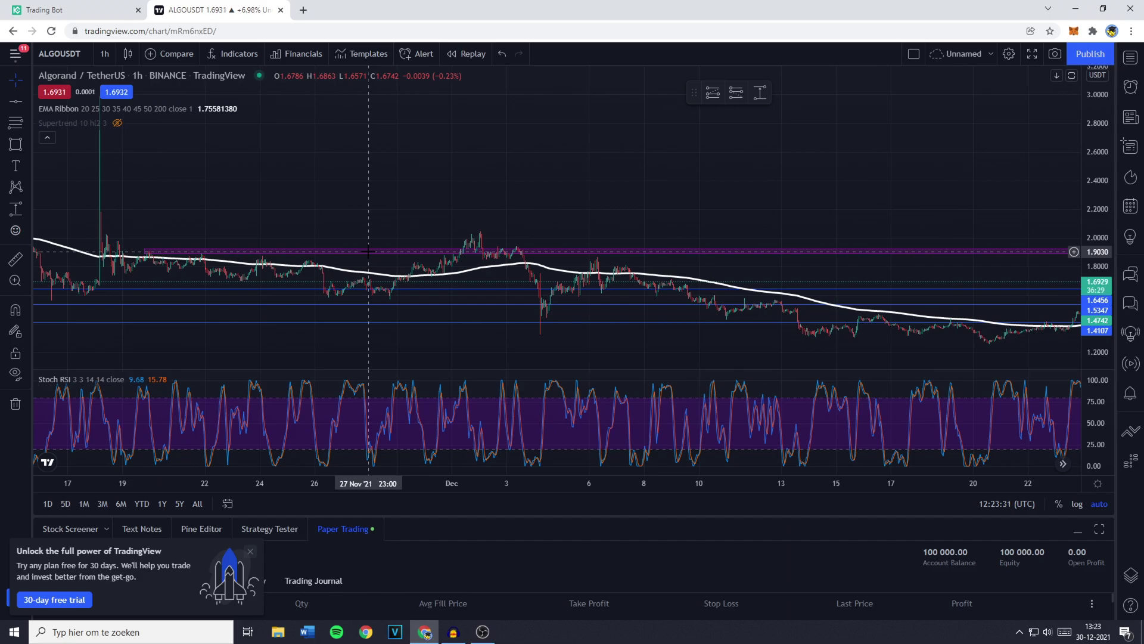
pyautogui.scroll(5, 368, 251)
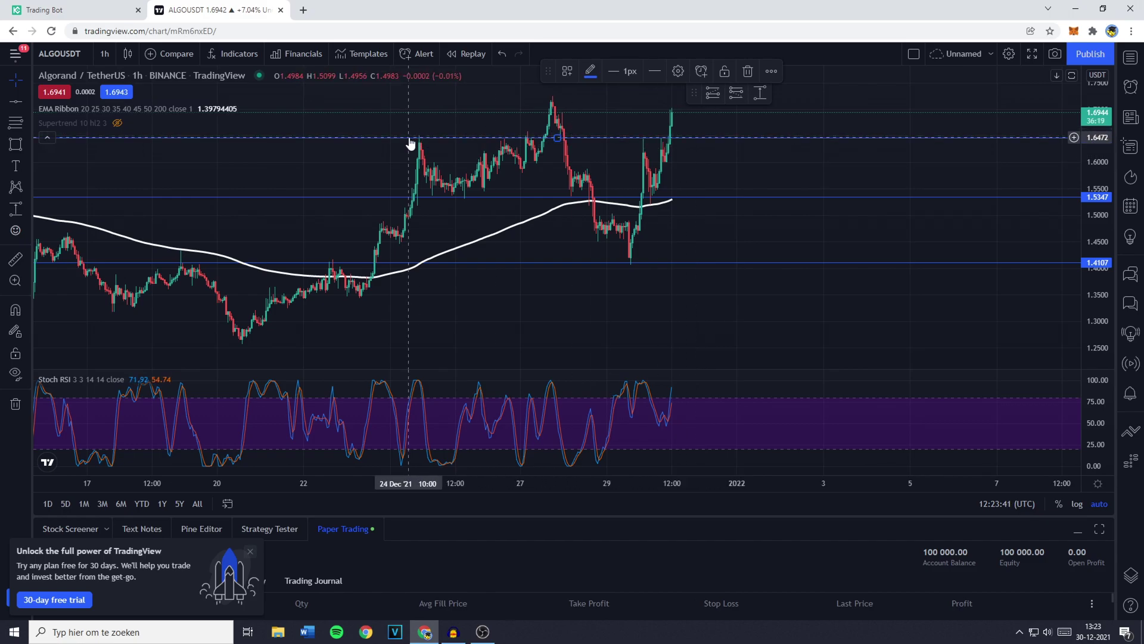
# Step: Zoom out, pan through November, then show empty future space after the latest candle
pyautogui.scroll(-4, 704, 149)
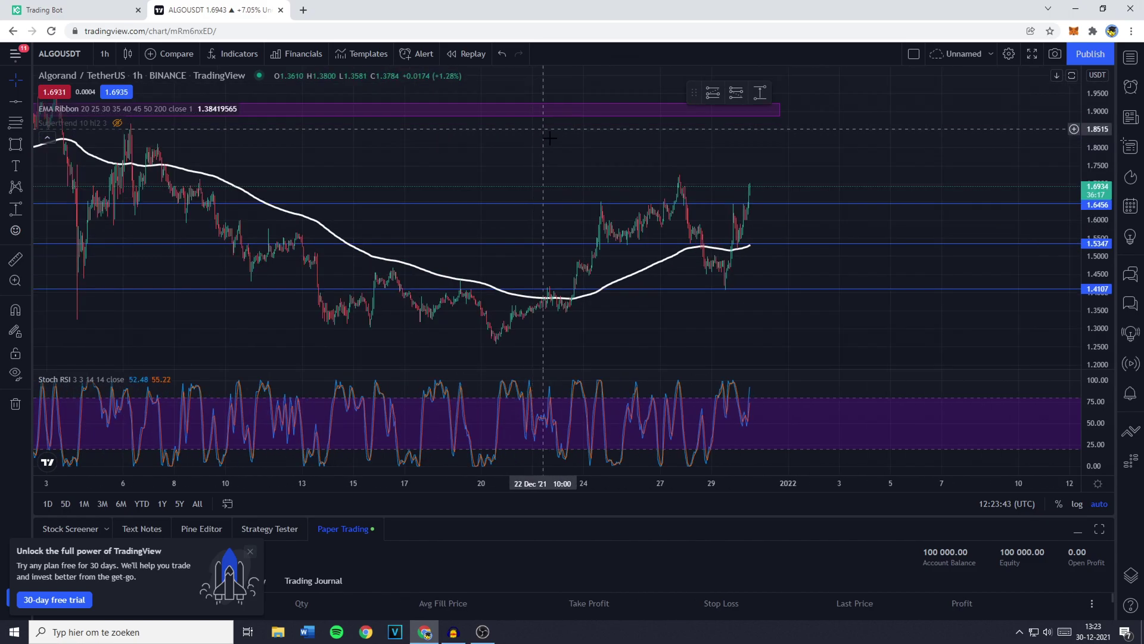
pyautogui.scroll(-3, 717, 160)
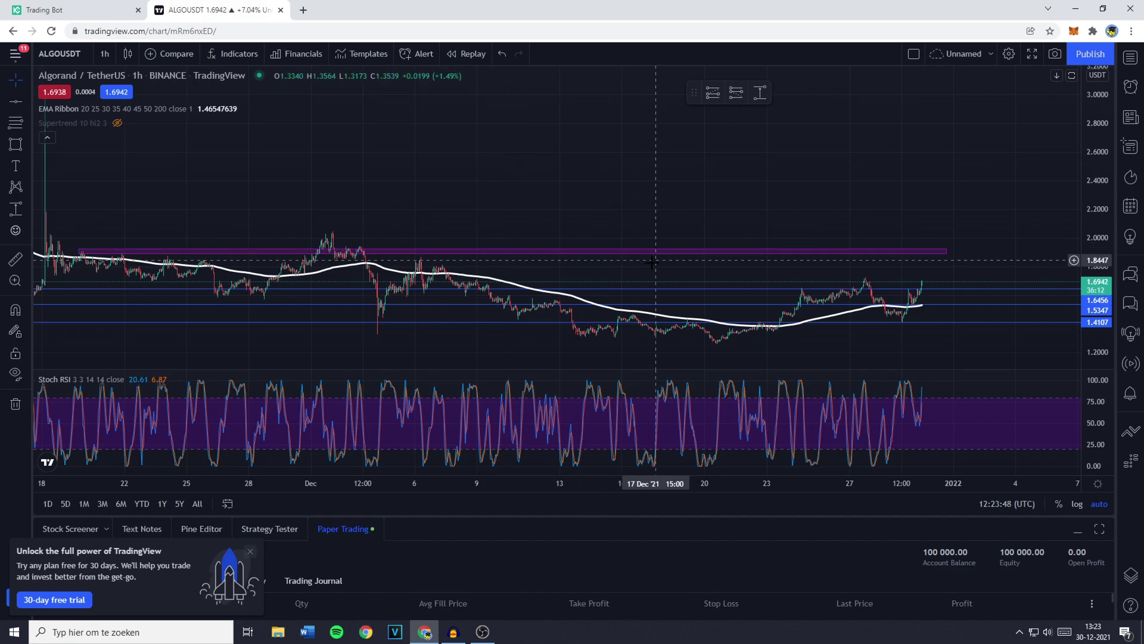
pyautogui.moveTo(273, 265); pyautogui.dragTo(426, 262)
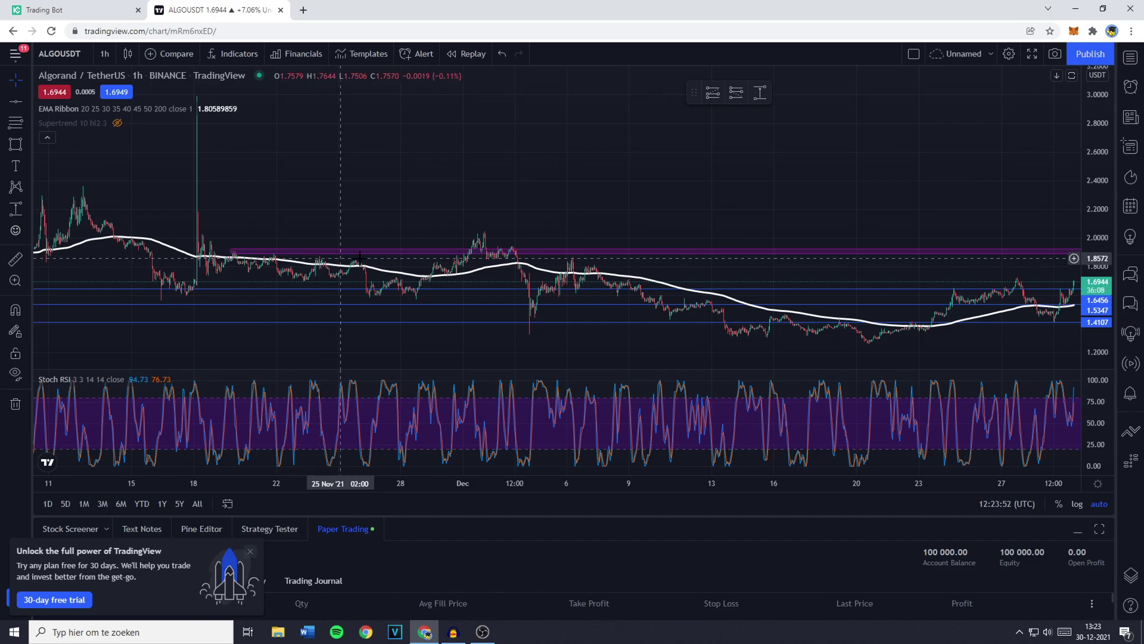
pyautogui.moveTo(490, 267); pyautogui.dragTo(440, 264)
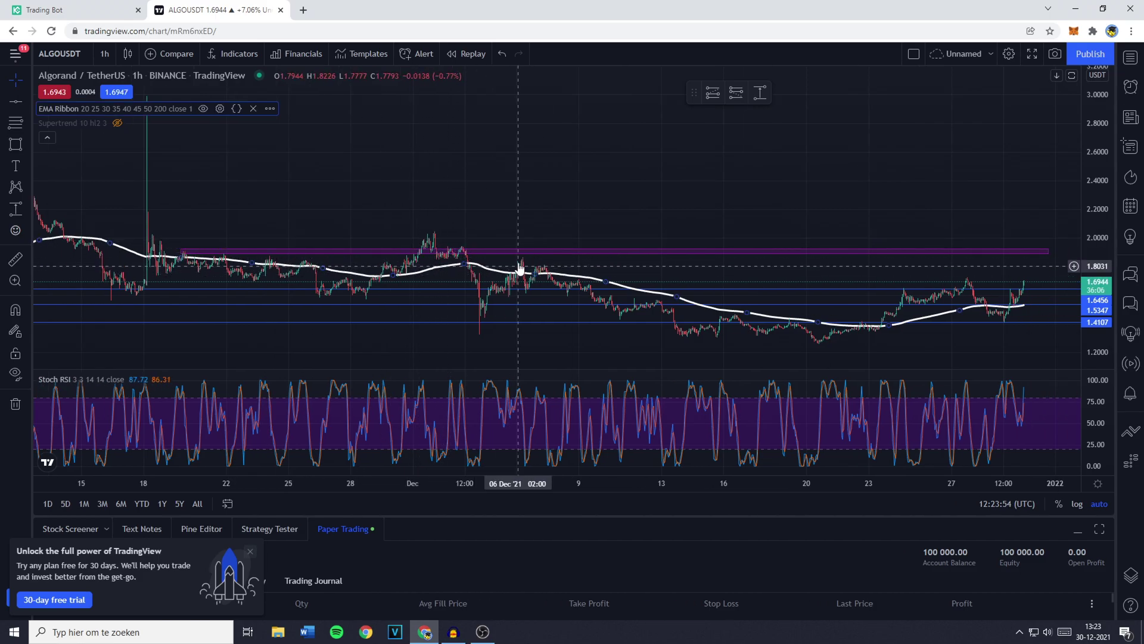
pyautogui.moveTo(606, 268); pyautogui.dragTo(250, 262)
pyautogui.scroll(2, 440, 263)
pyautogui.scroll(-2, 628, 216)
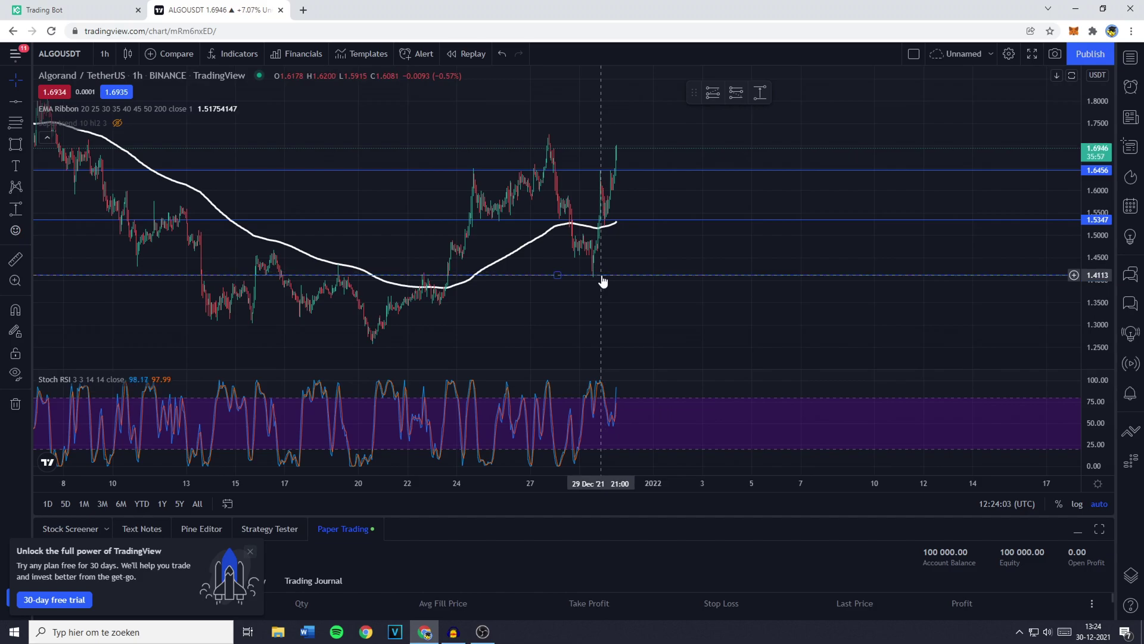
pyautogui.moveTo(619, 170); pyautogui.dragTo(620, 219)
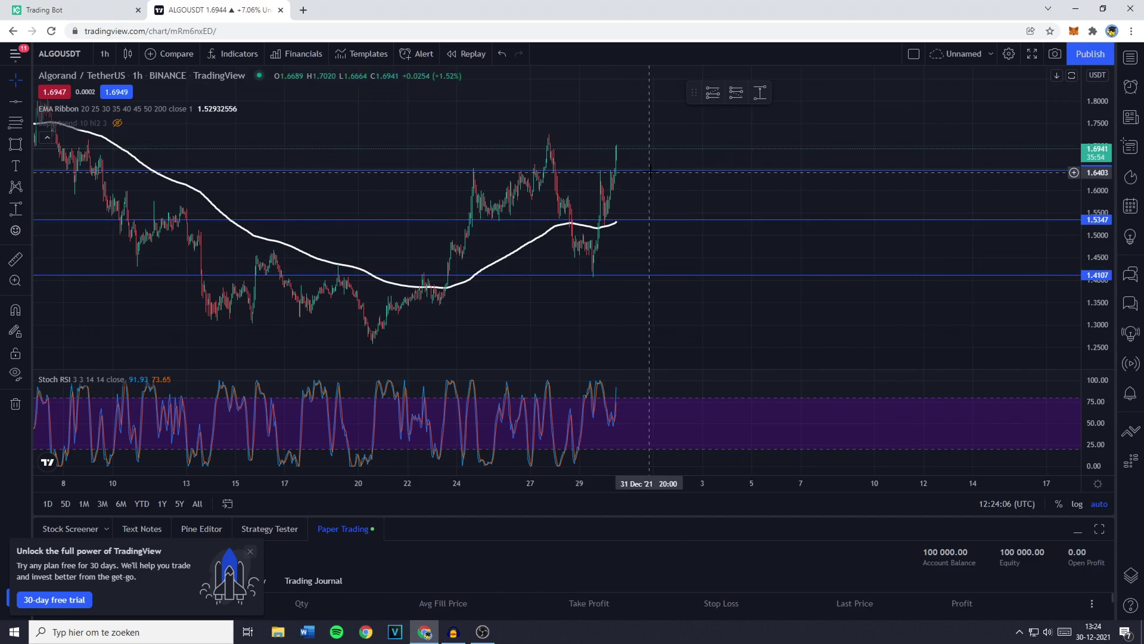
# Step: Zoom in on the mid-December to latest candles, with price near 1.695 above 1.6456
pyautogui.scroll(2, 653, 176)
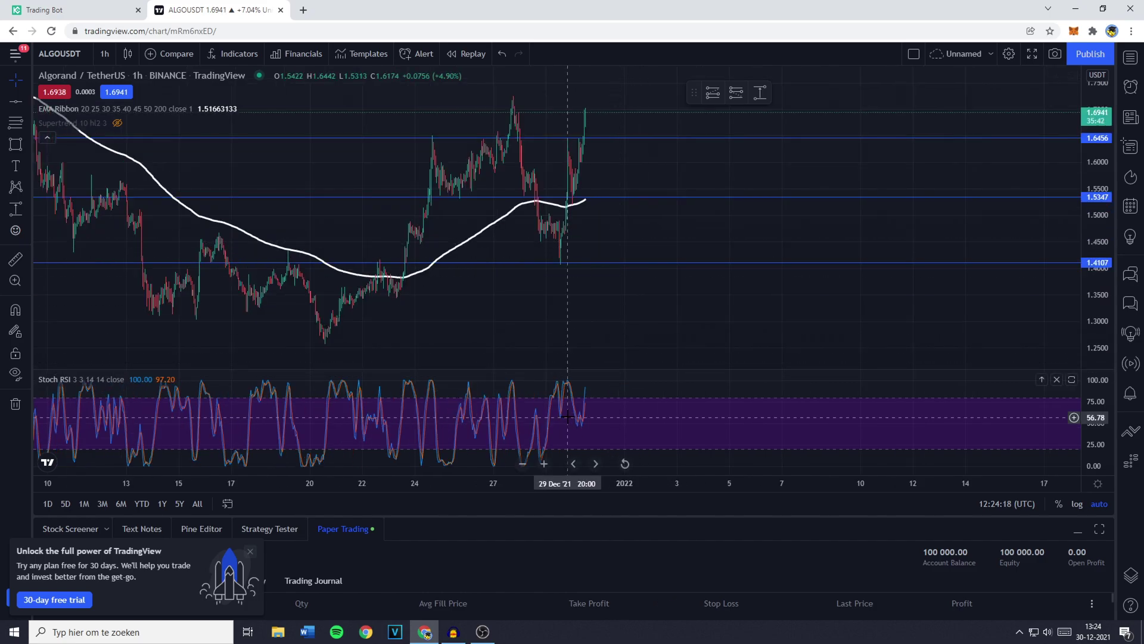
pyautogui.moveTo(629, 465)
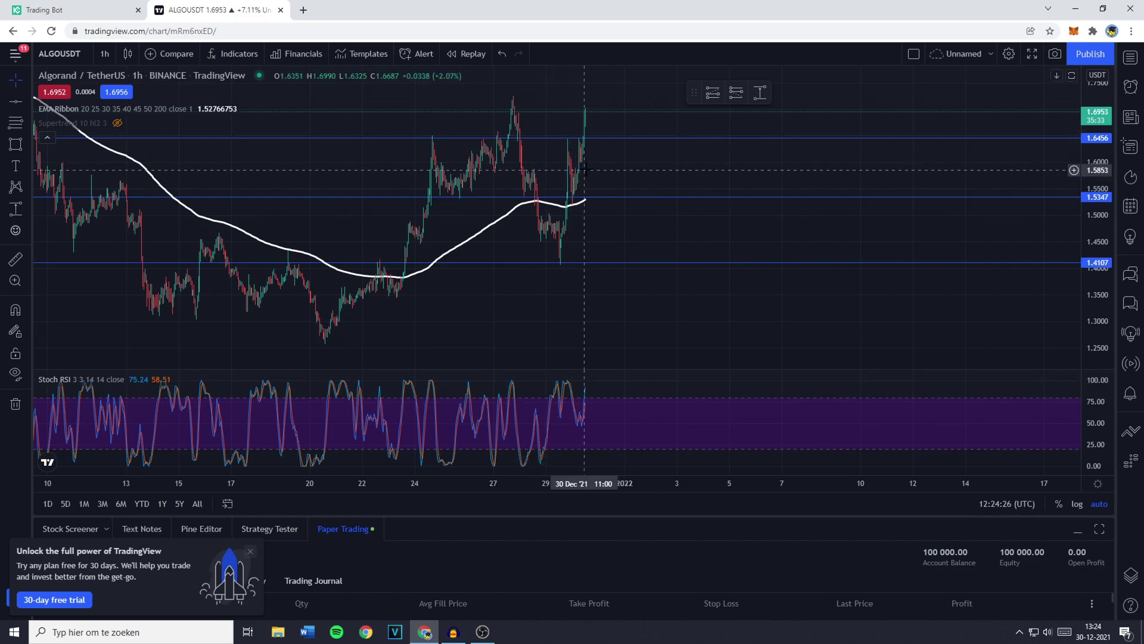
pyautogui.scroll(-2, 631, 223)
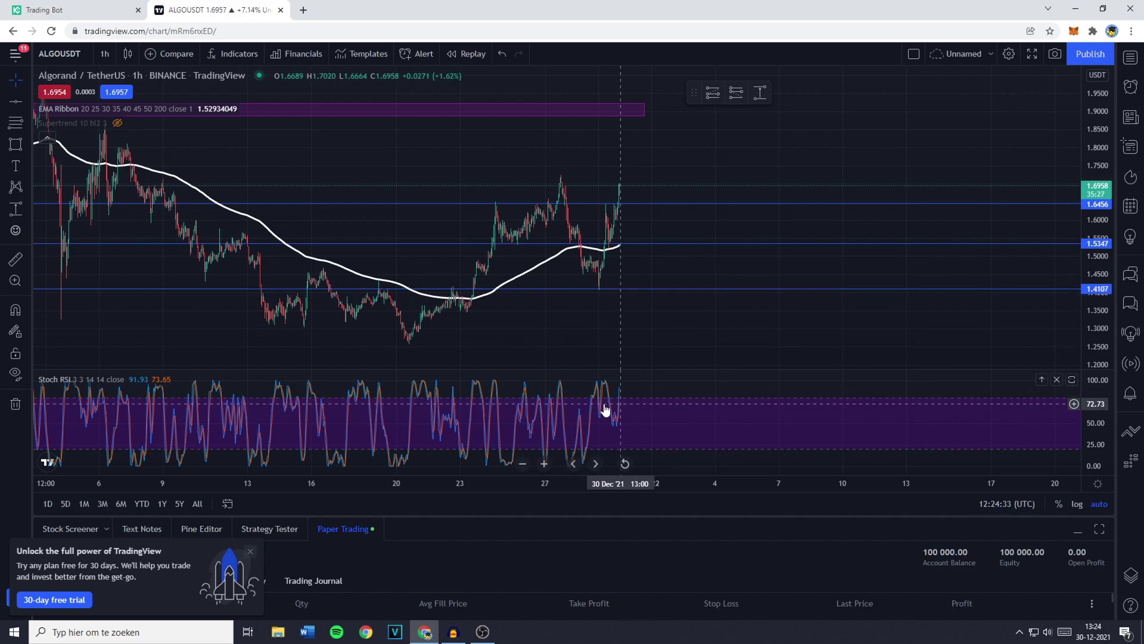
pyautogui.scroll(1, 582, 316)
pyautogui.moveTo(508, 241); pyautogui.dragTo(533, 239)
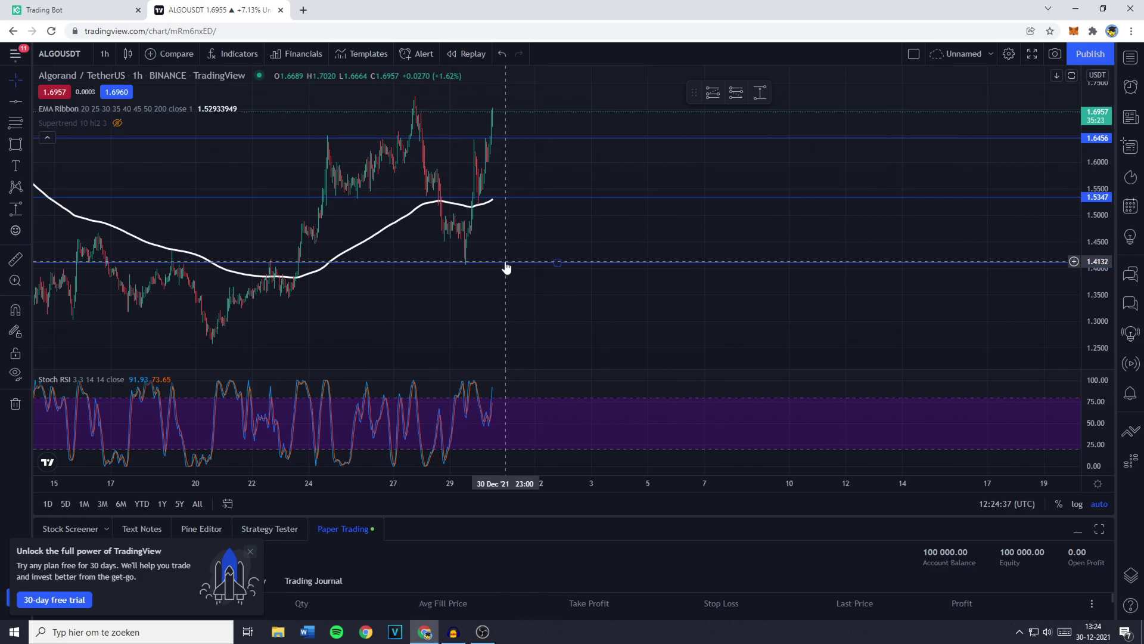
pyautogui.moveTo(507, 268); pyautogui.dragTo(518, 241)
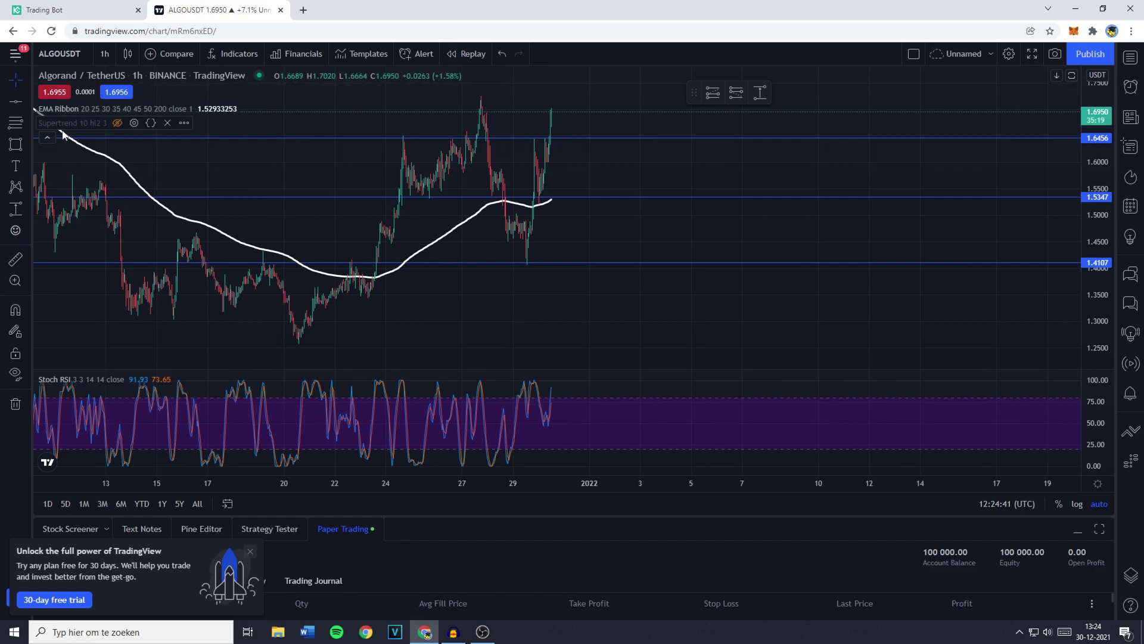
# Step: Measure the 27 Dec high to 29 Dec low range, showing −0.3116 (−18.07%)
pyautogui.click(15, 208)
pyautogui.click(481, 96)
pyautogui.click(526, 250)
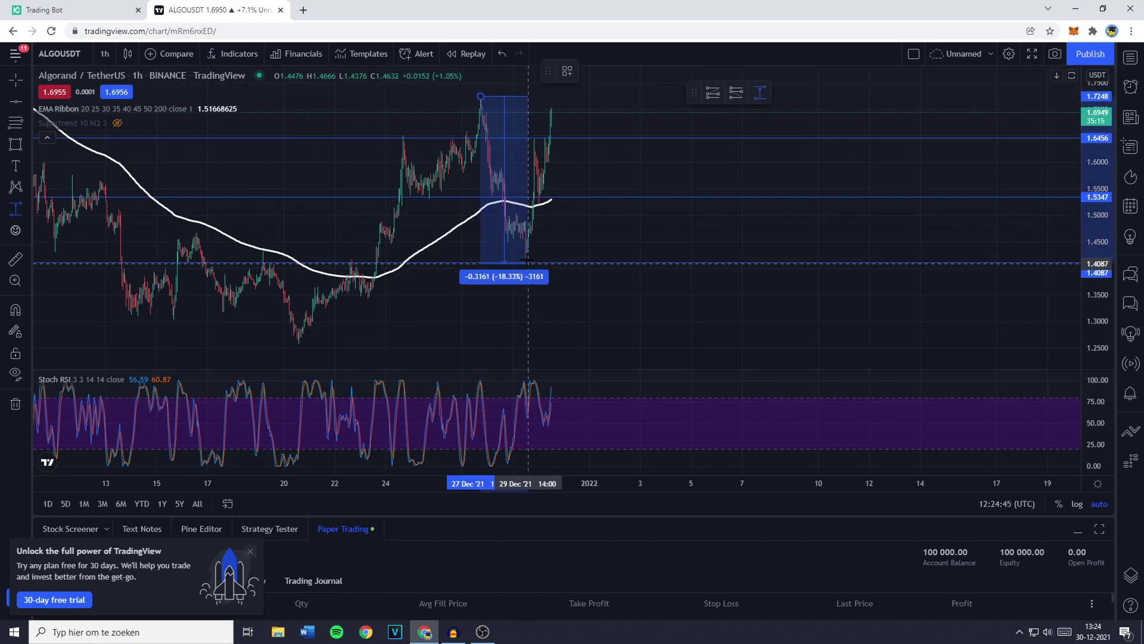
pyautogui.click(525, 261)
pyautogui.click(560, 243)
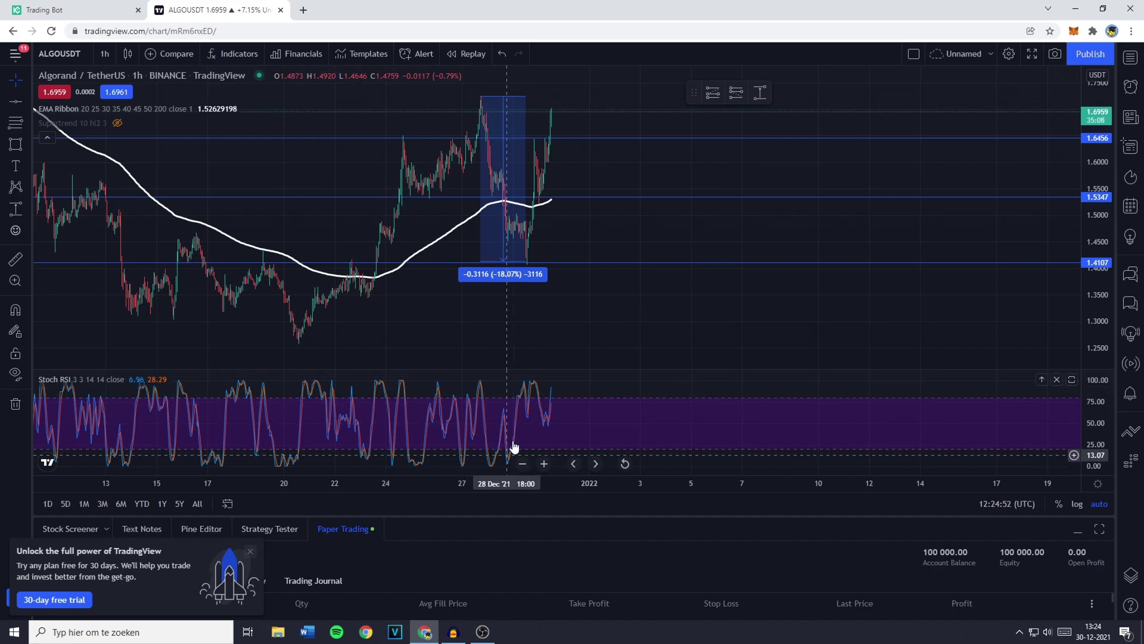
# Step: Discard the small extra range measurement drawn around 23–24 Dec
pyautogui.press('shift')
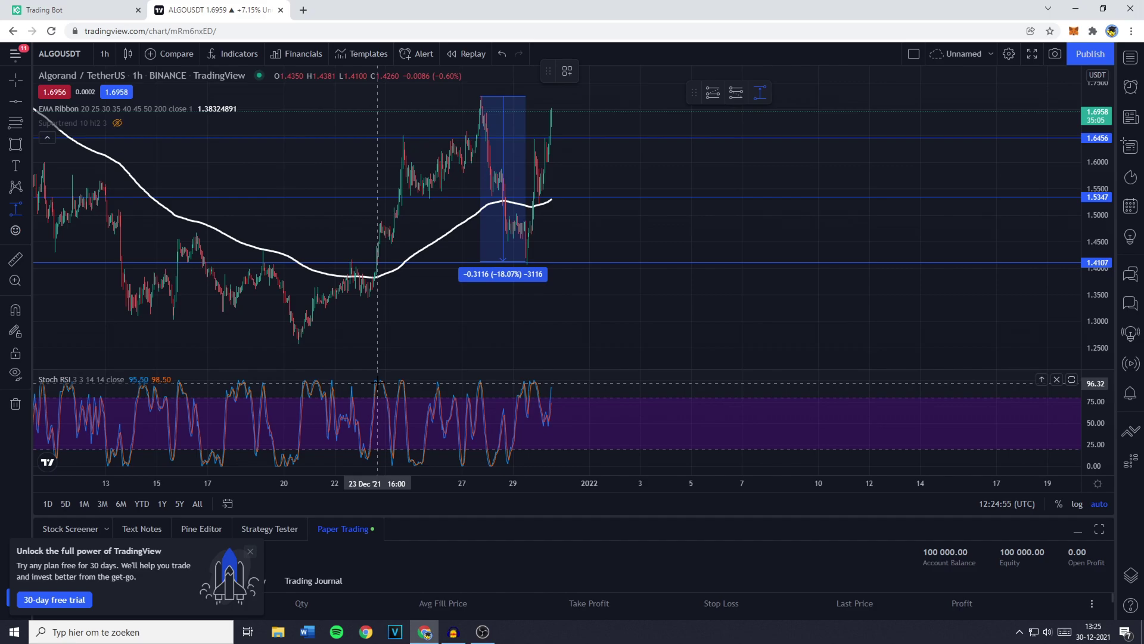
pyautogui.click(379, 222)
pyautogui.click(396, 238)
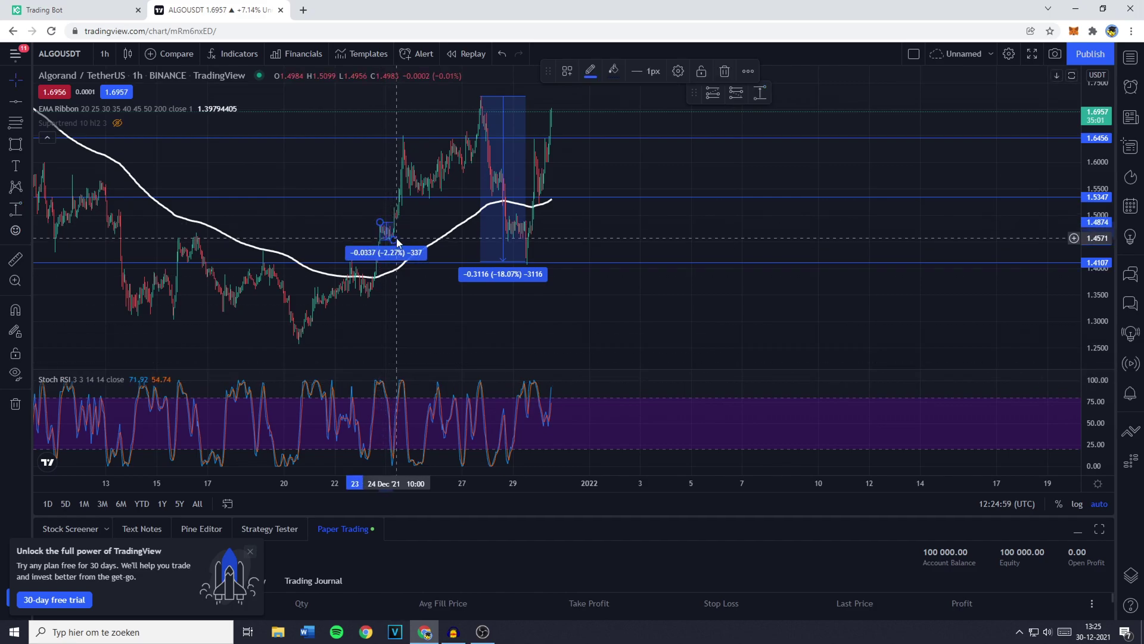
pyautogui.press('Escape')
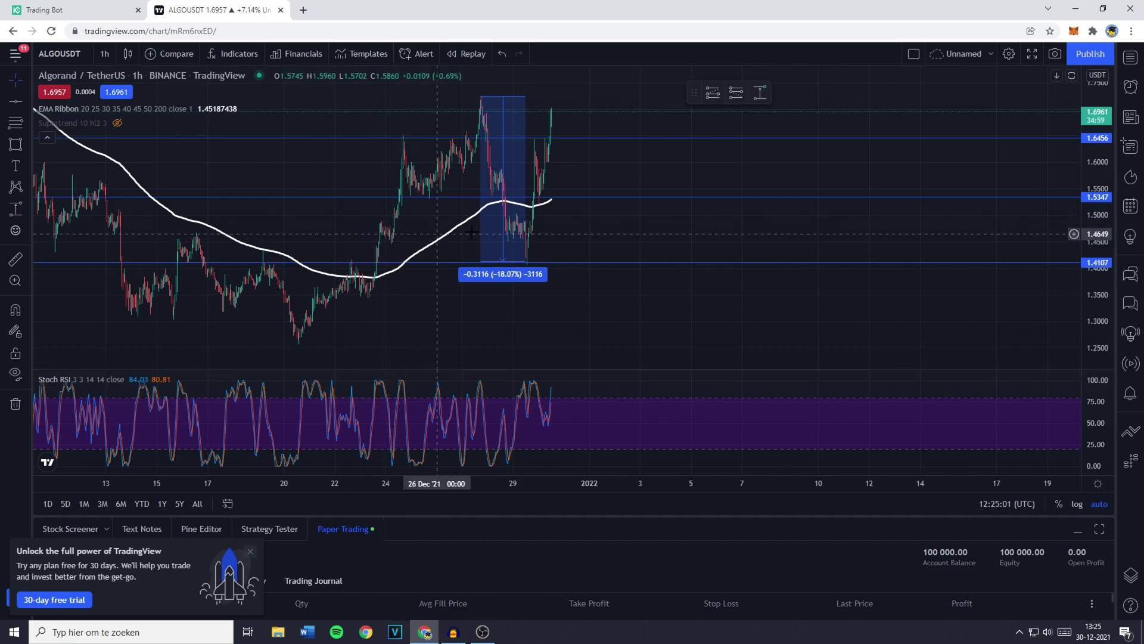
pyautogui.scroll(2, 724, 101)
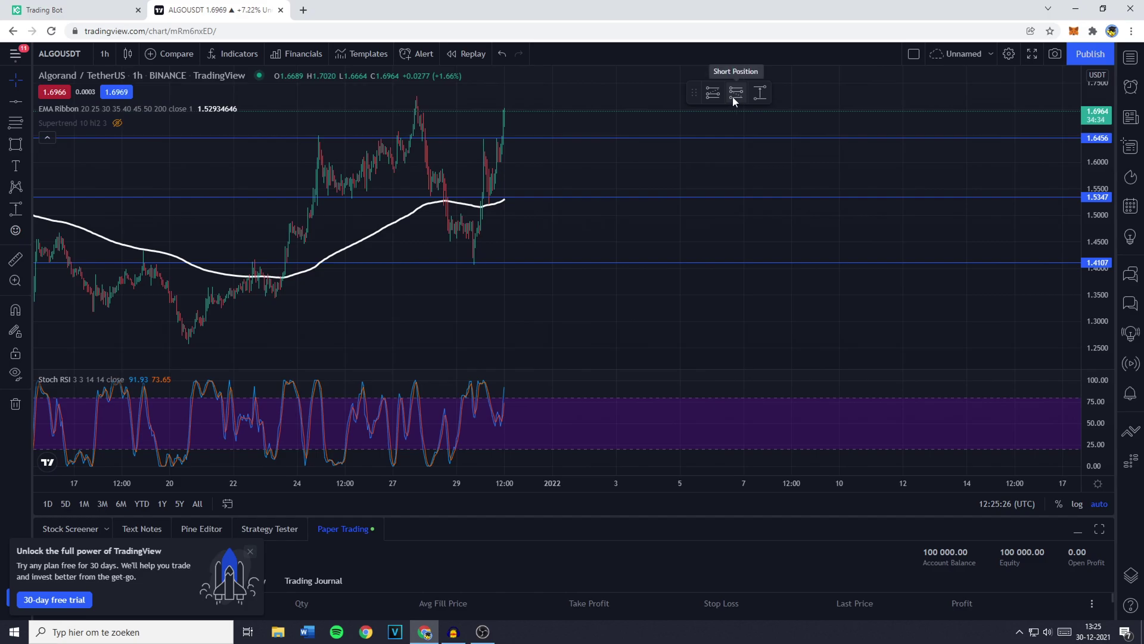
# Step: Place a long position at the 1.5347 level, lowering the stop toward 1.41 and raising the target
pyautogui.click(717, 95)
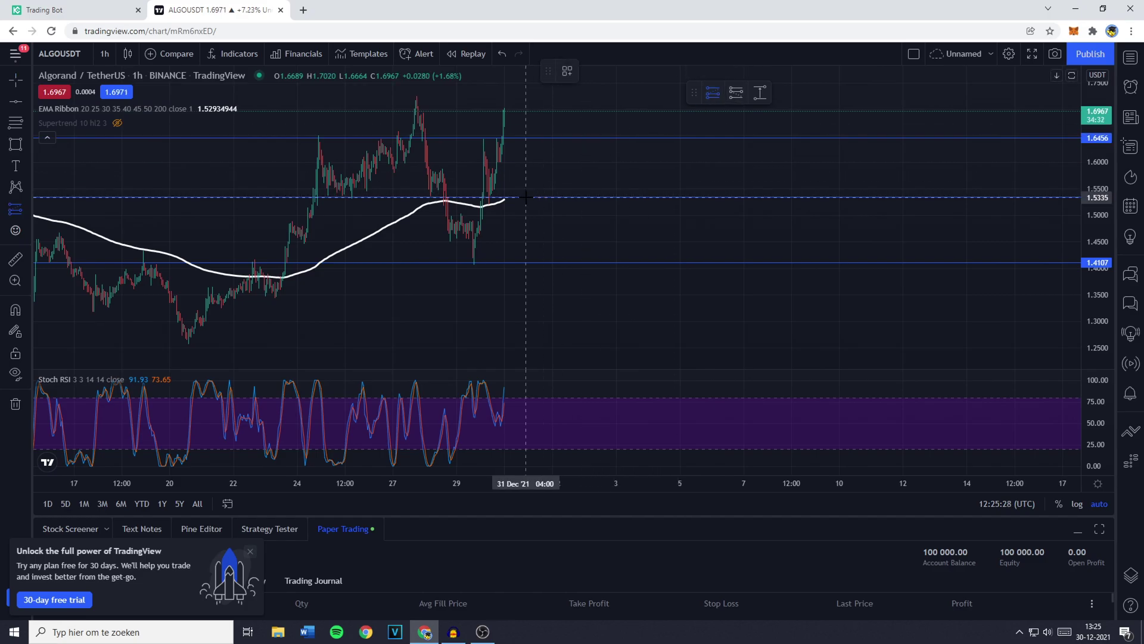
pyautogui.click(526, 197)
pyautogui.moveTo(525, 246); pyautogui.dragTo(526, 262)
pyautogui.moveTo(525, 147); pyautogui.dragTo(528, 140)
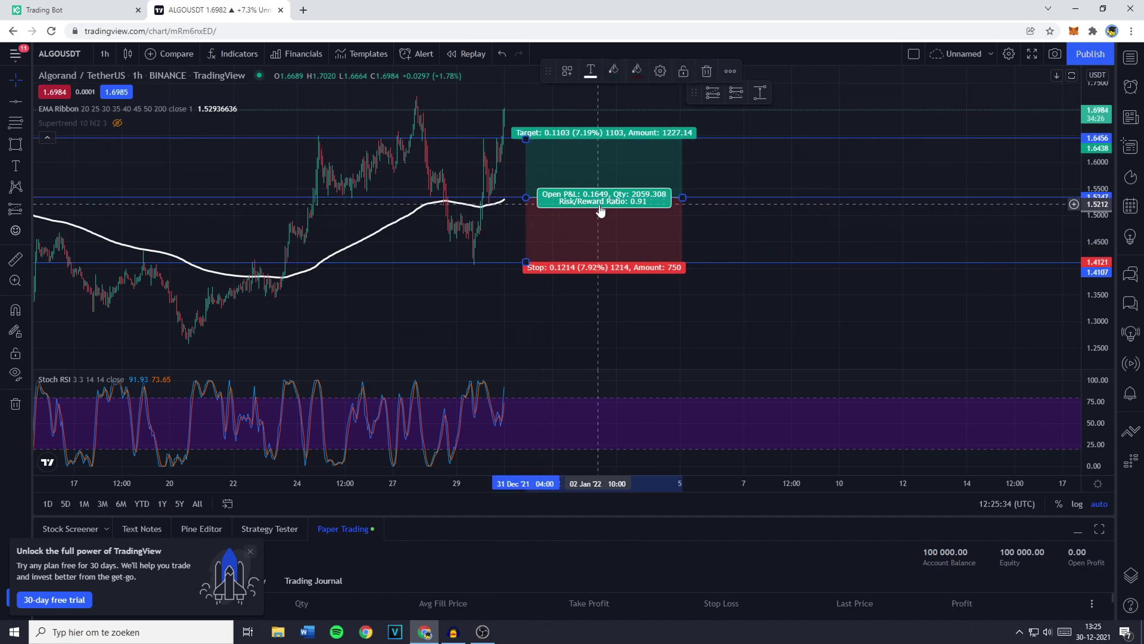
pyautogui.click(498, 212)
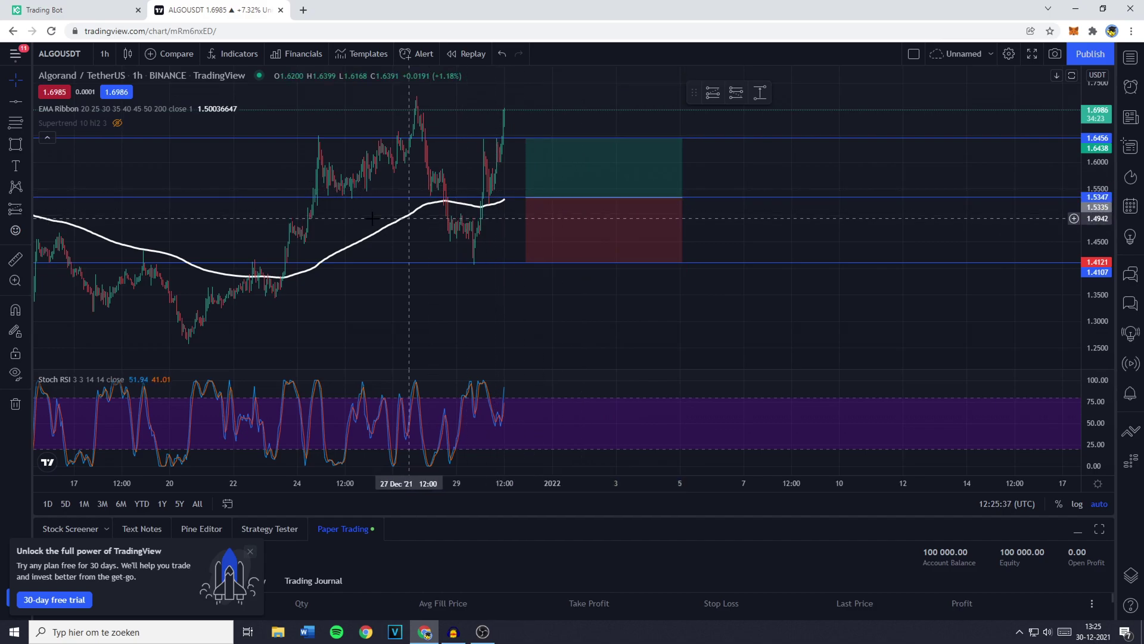
# Step: Move the long position to entry 1.4851 and review its 1.6472 target, 1.4008 stop figures
pyautogui.click(501, 226)
pyautogui.click(576, 183)
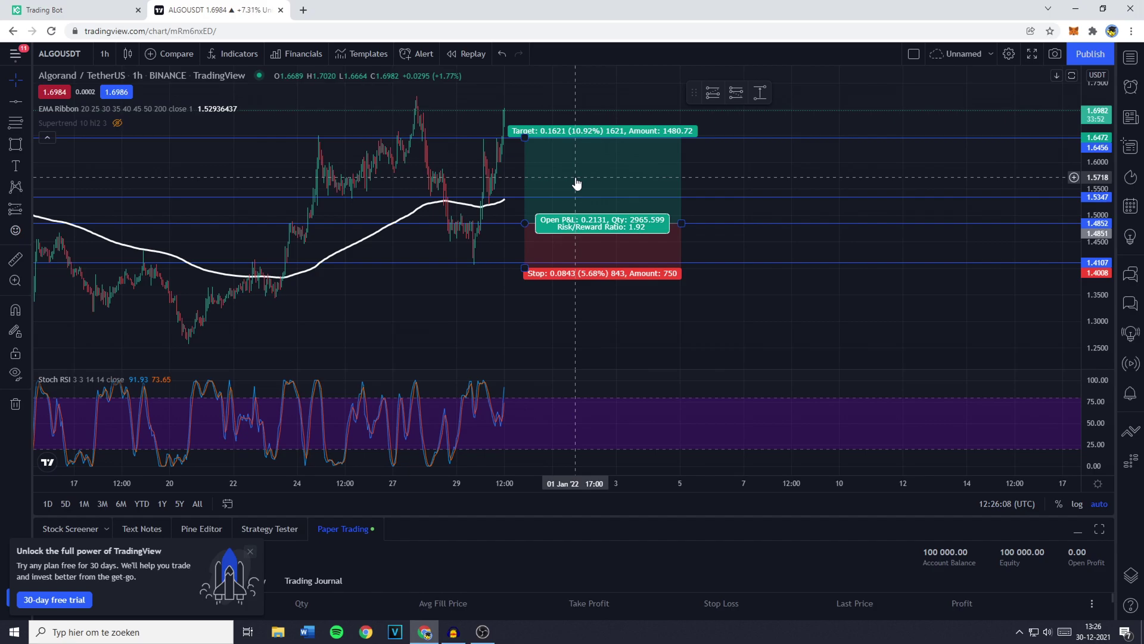
pyautogui.scroll(2, 494, 245)
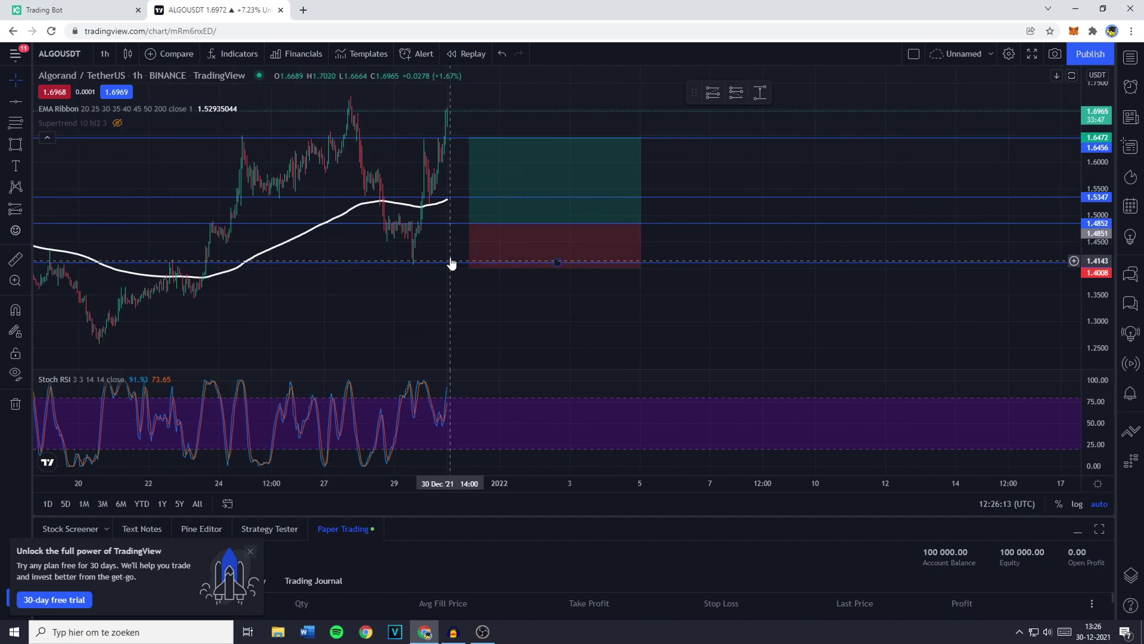
pyautogui.click(475, 191)
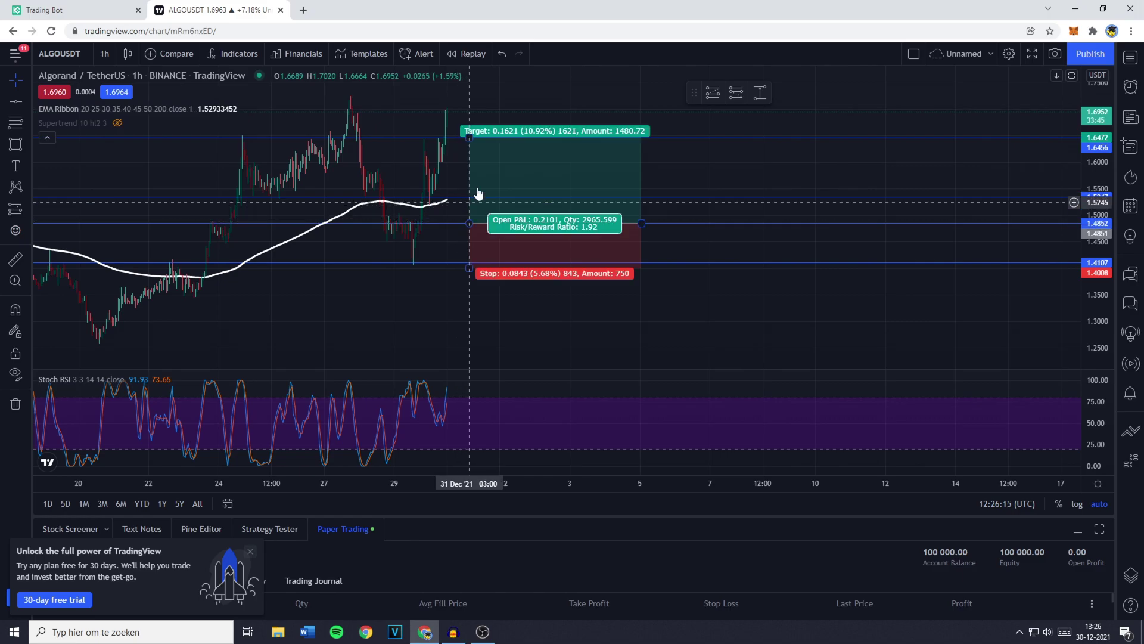
pyautogui.scroll(1, 669, 143)
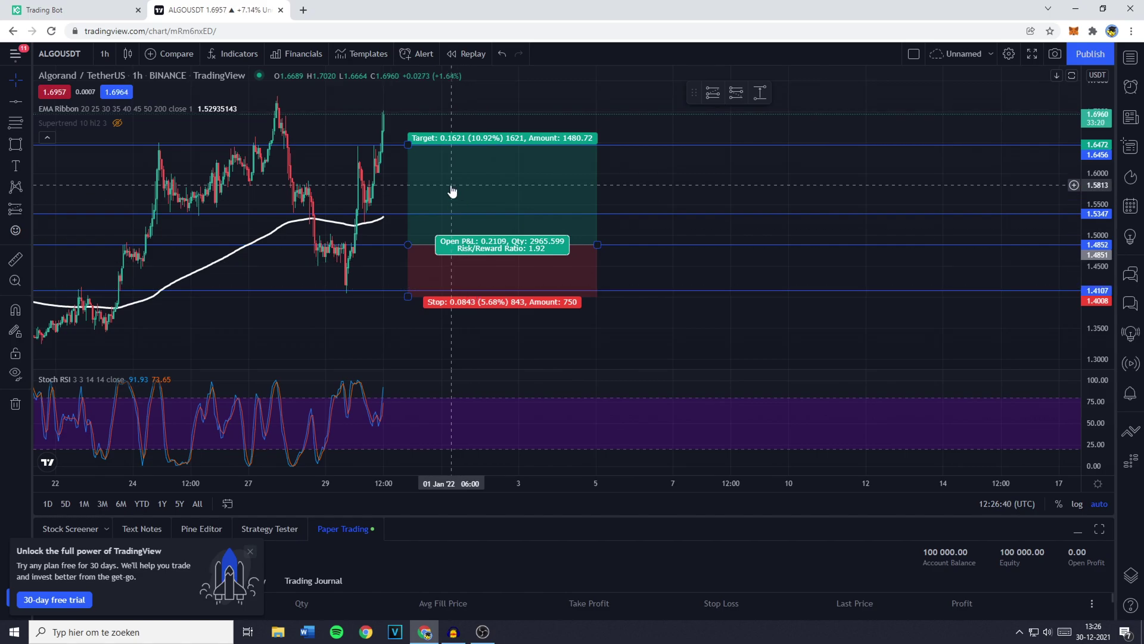
pyautogui.scroll(-1, 451, 191)
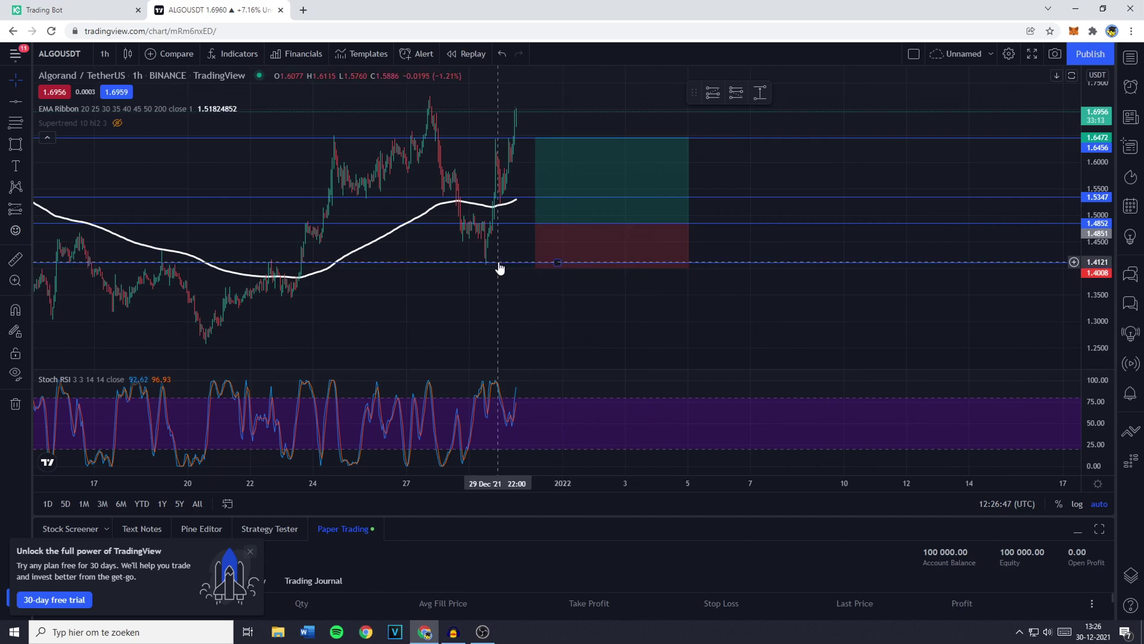
# Step: Enter the 1.41 lower grid price on KuCoin, cross-checking levels on the TradingView chart
pyautogui.hotkey('ctrl', 'shift', 'Tab')
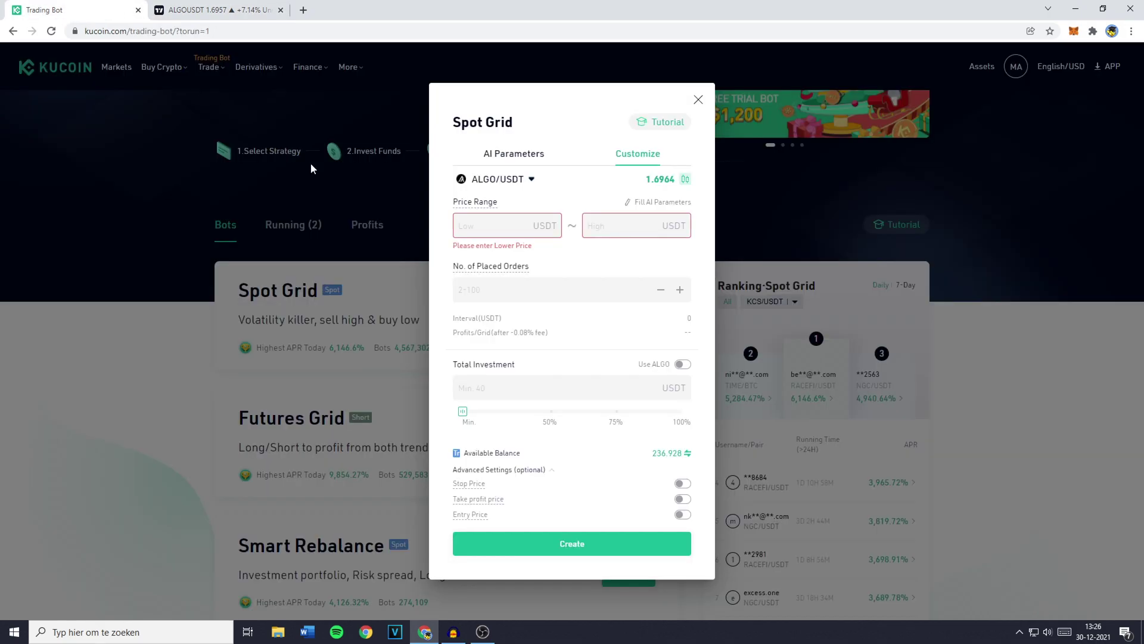
pyautogui.click(487, 225)
pyautogui.write('1.41')
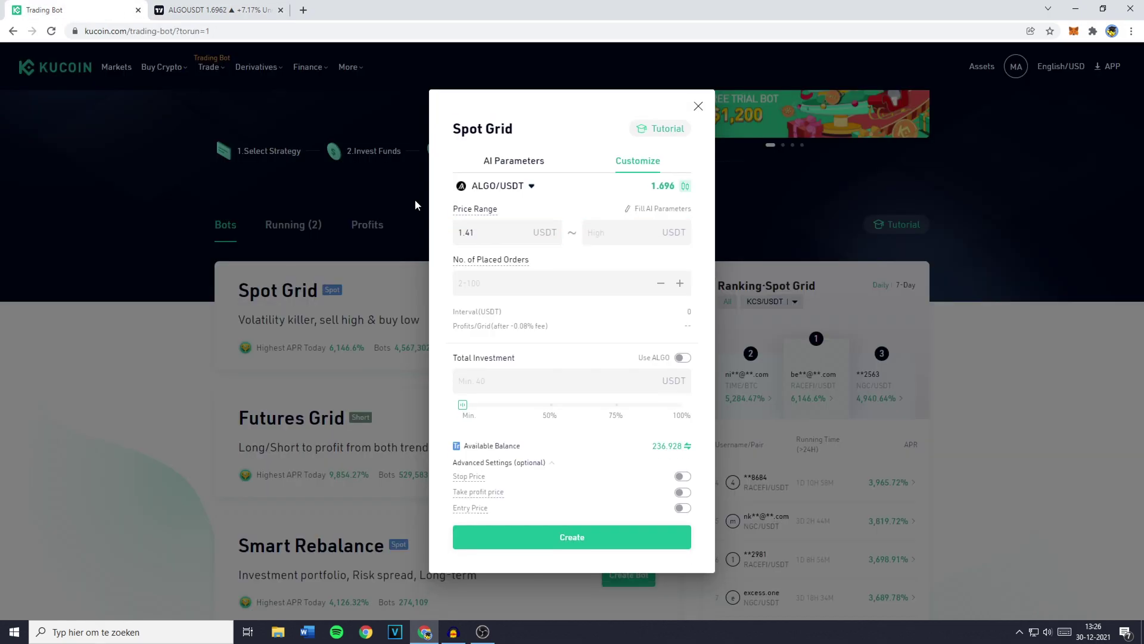
pyautogui.click(220, 10)
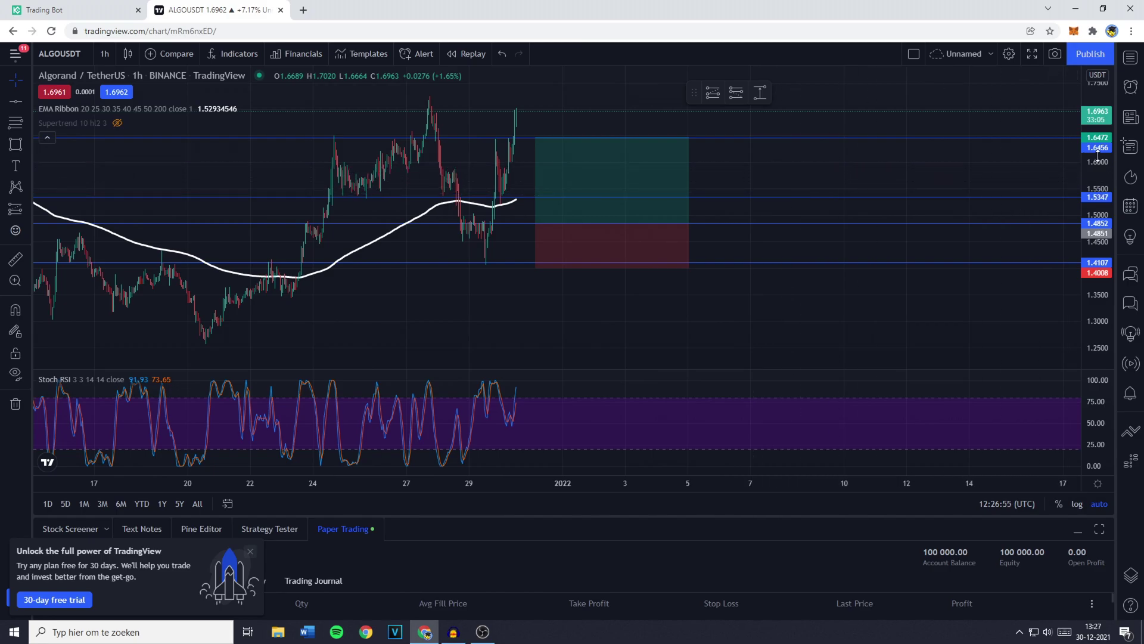
pyautogui.click(84, 10)
# Step: Set the upper grid price to 1.63, correcting a mistyped digit
pyautogui.click(659, 230)
pyautogui.write('16')
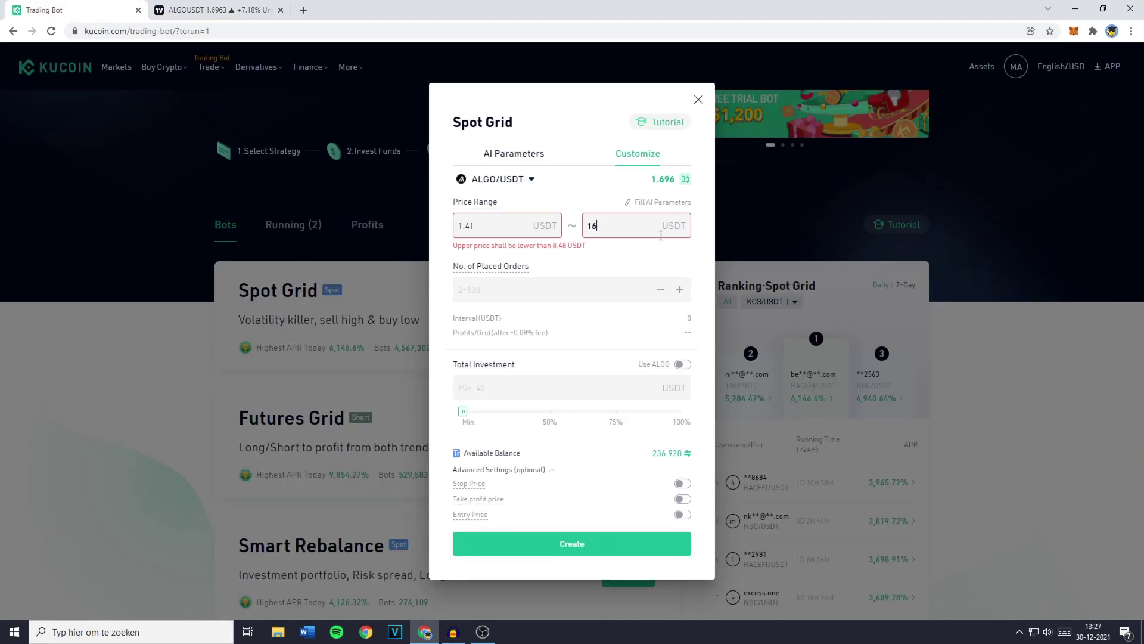
pyautogui.press('BackSpace')
pyautogui.write('.63')
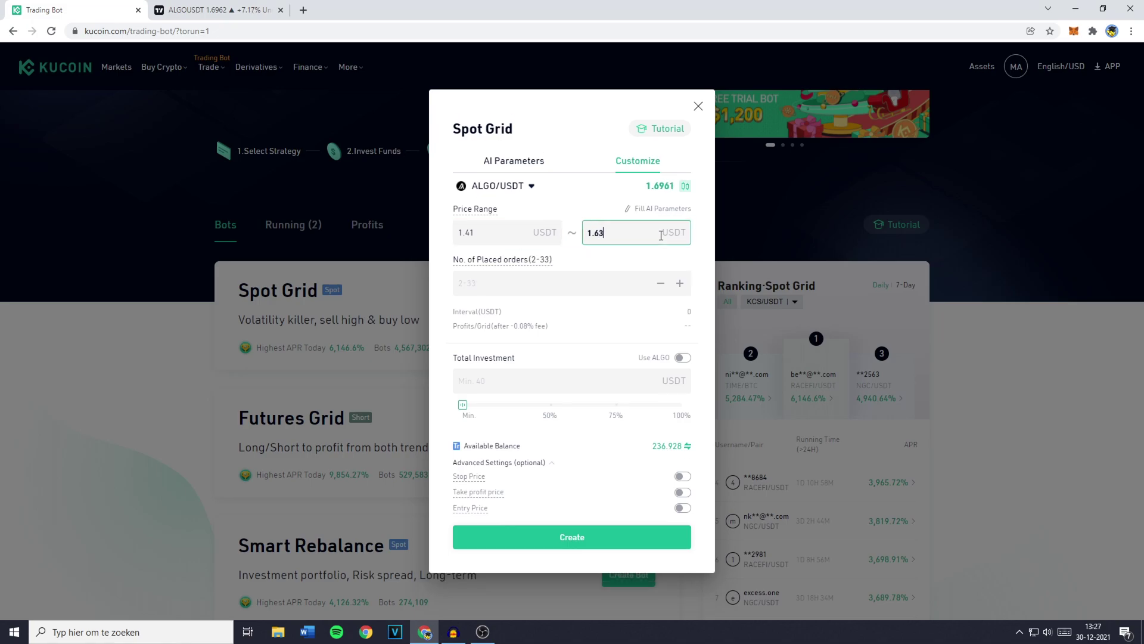
pyautogui.click(568, 207)
# Step: Draw thin width-3 horizontal white lines across the canvas between the two thick bars
pyautogui.click(538, 278)
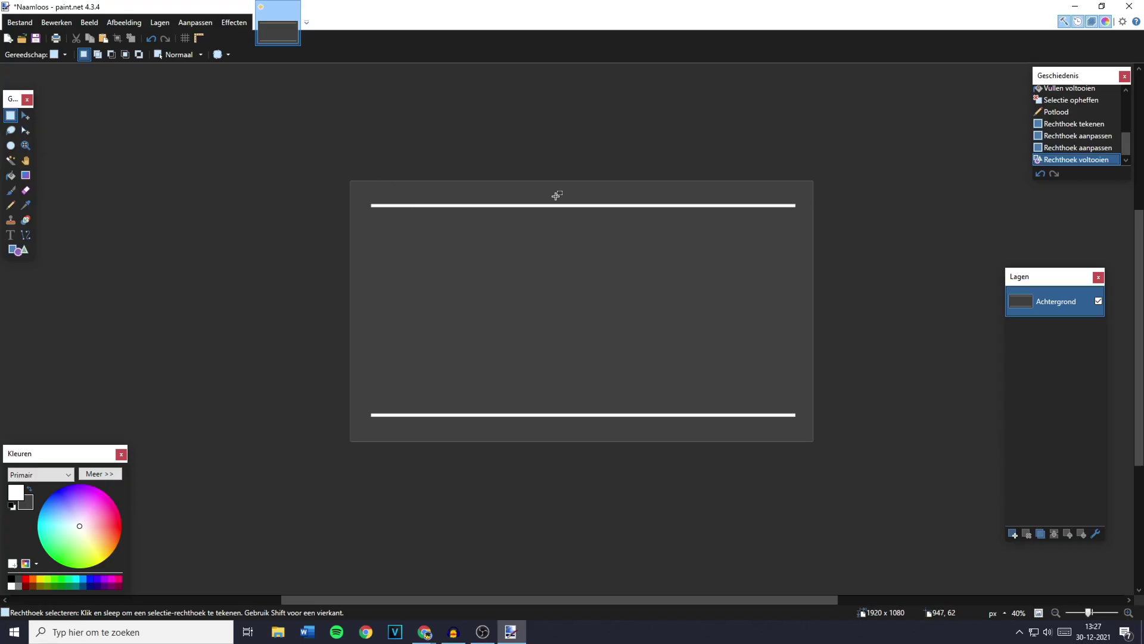
pyautogui.keyDown('ctrl'); pyautogui.scroll(3, 730, 436); pyautogui.keyUp('ctrl')
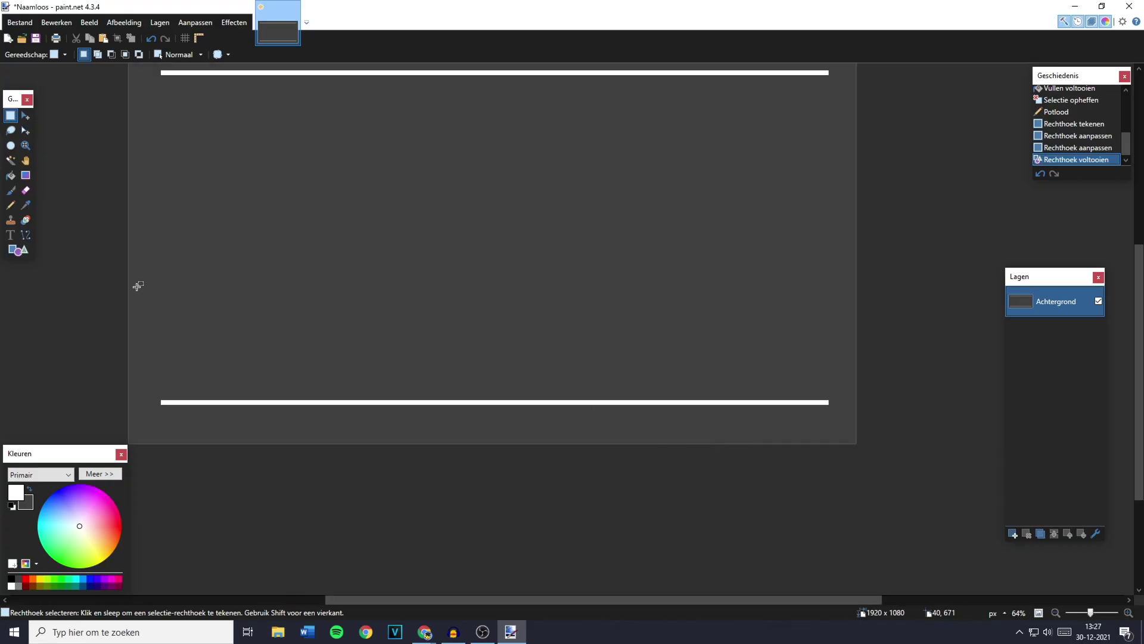
pyautogui.click(25, 236)
pyautogui.scroll(1, 100, 316)
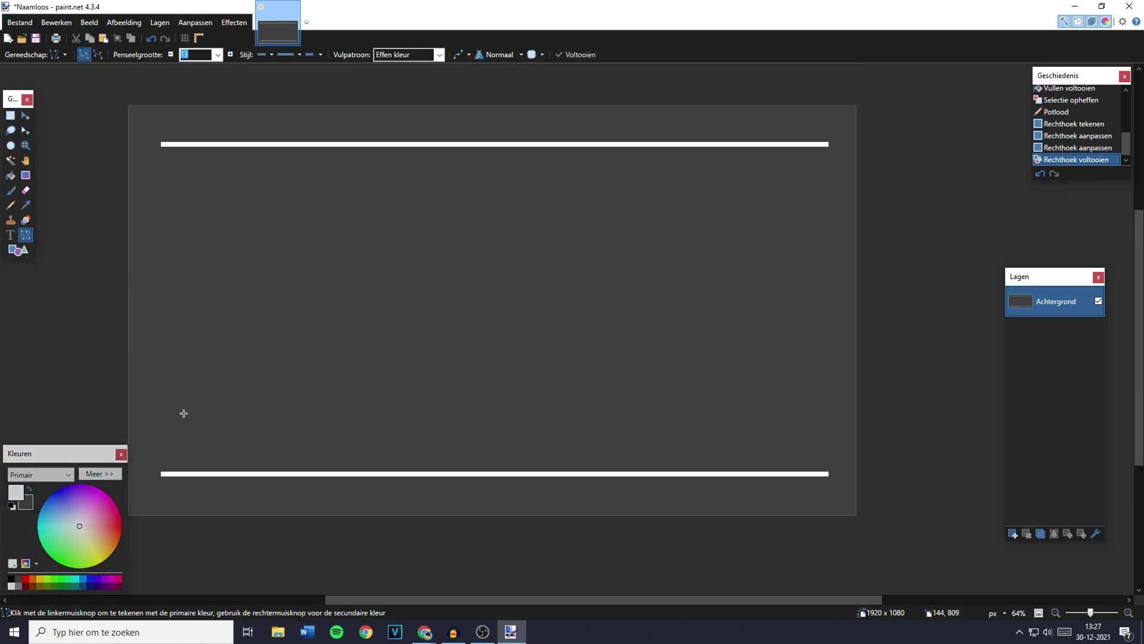
pyautogui.moveTo(170, 442); pyautogui.dragTo(826, 445)
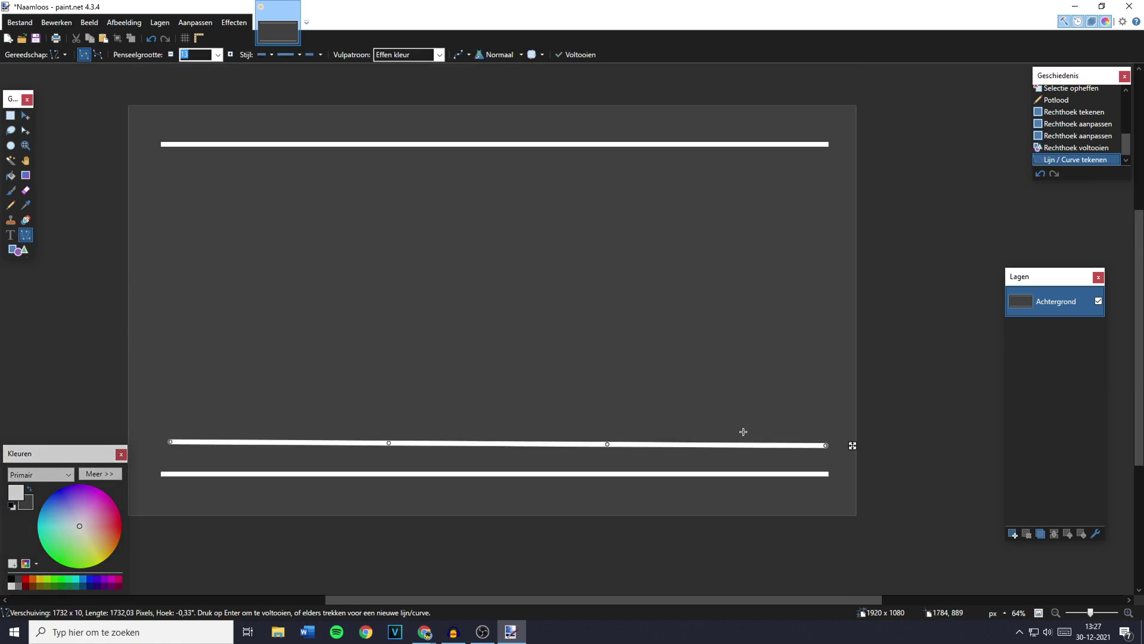
pyautogui.write('3')
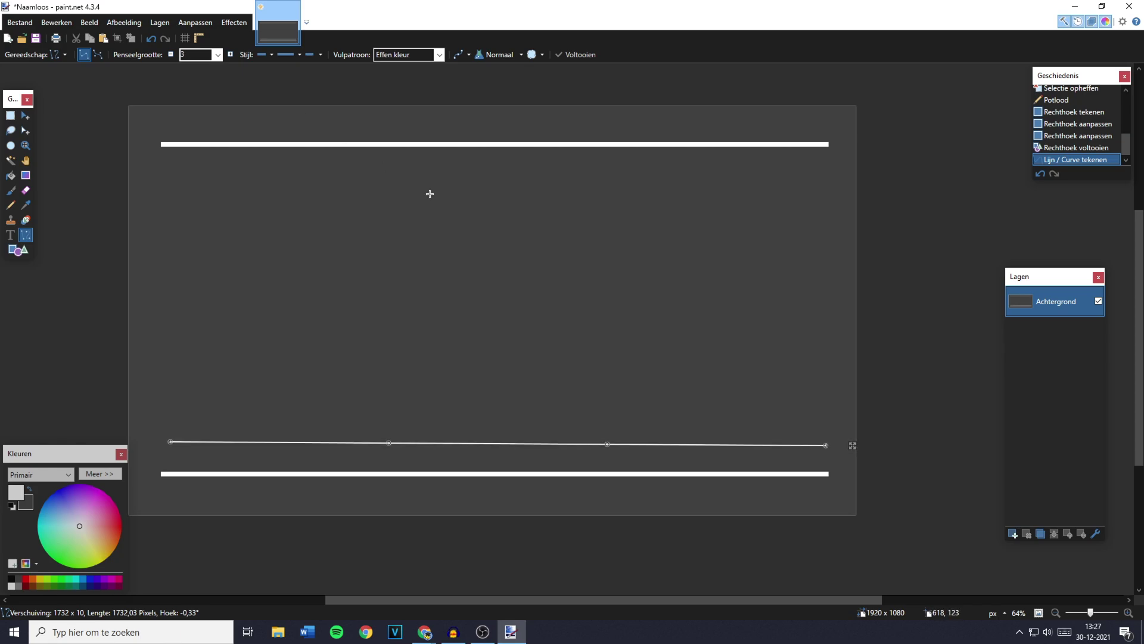
pyautogui.moveTo(177, 411); pyautogui.dragTo(825, 413)
pyautogui.press('Return')
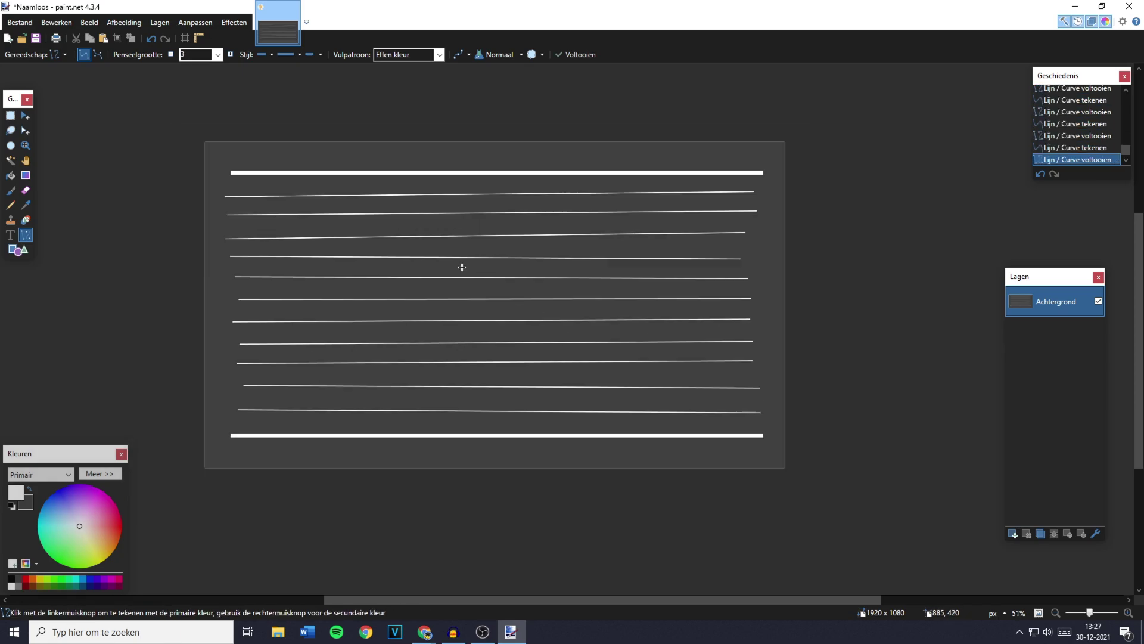
pyautogui.scroll(-5, 342, 399)
pyautogui.scroll(6, 325, 391)
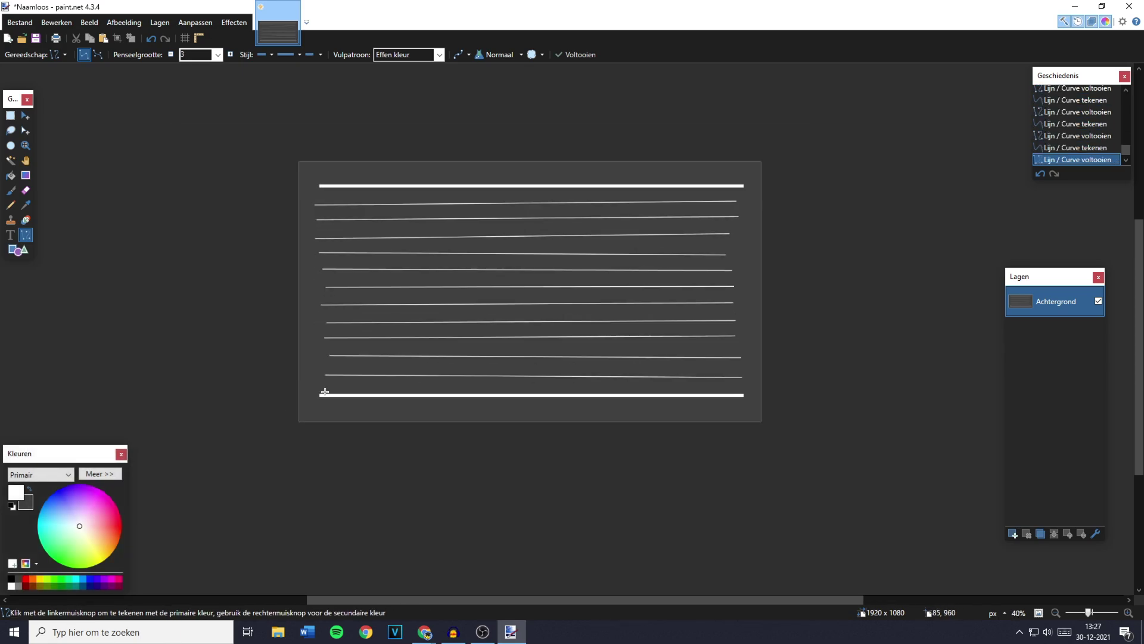
pyautogui.scroll(-4, 373, 390)
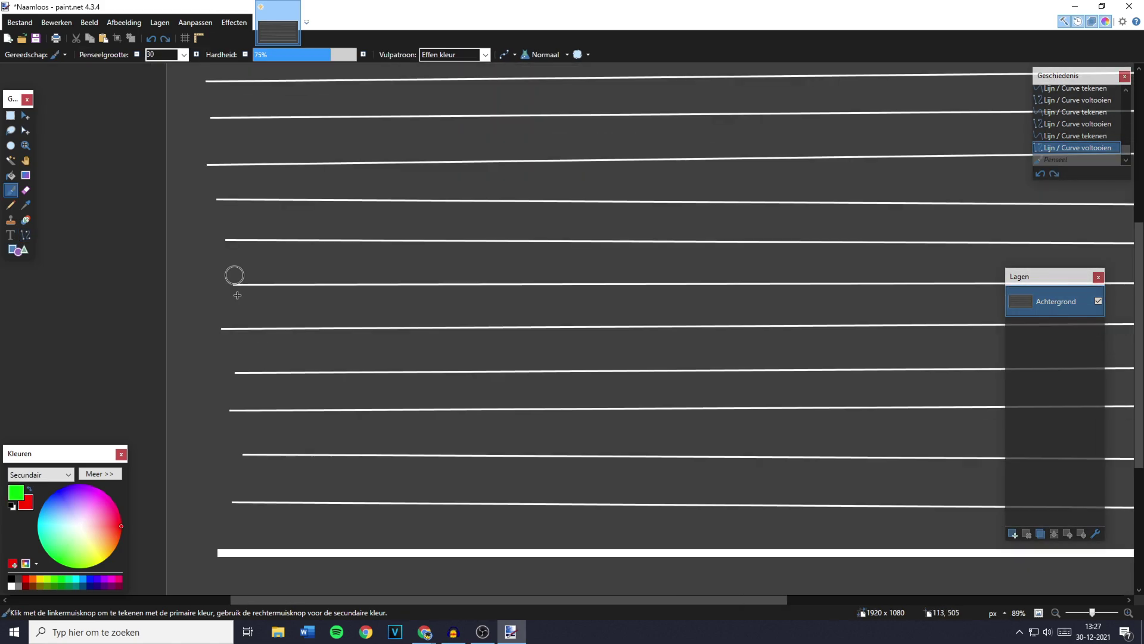
# Step: Paint four green buy dots stepping diagonally down and rightward across successive lines
pyautogui.scroll(2, 232, 298)
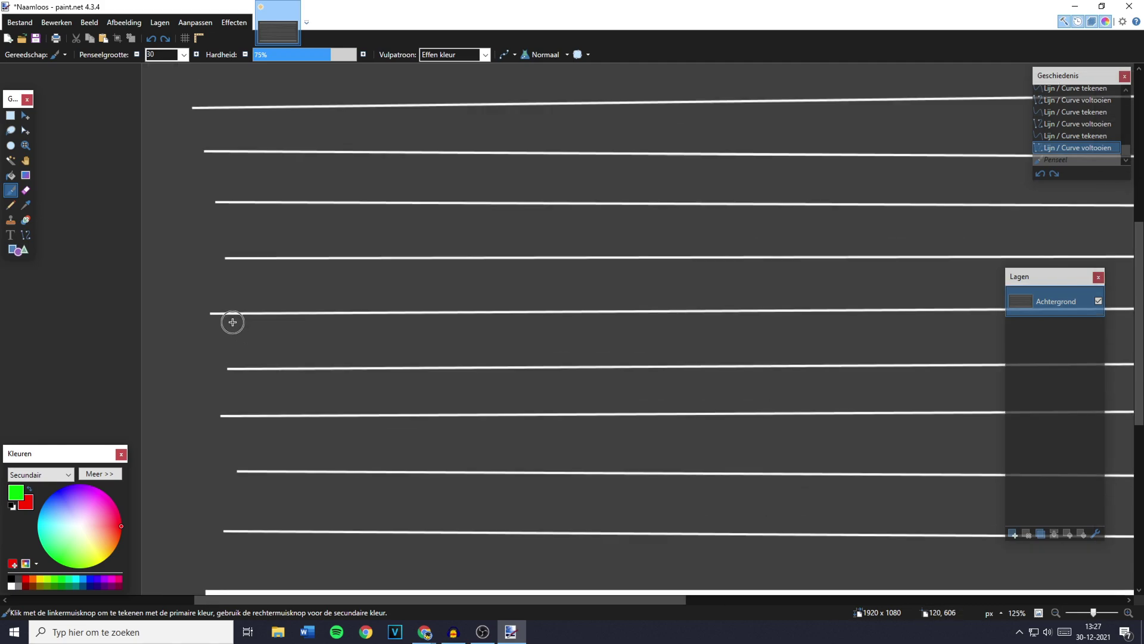
pyautogui.click(220, 385)
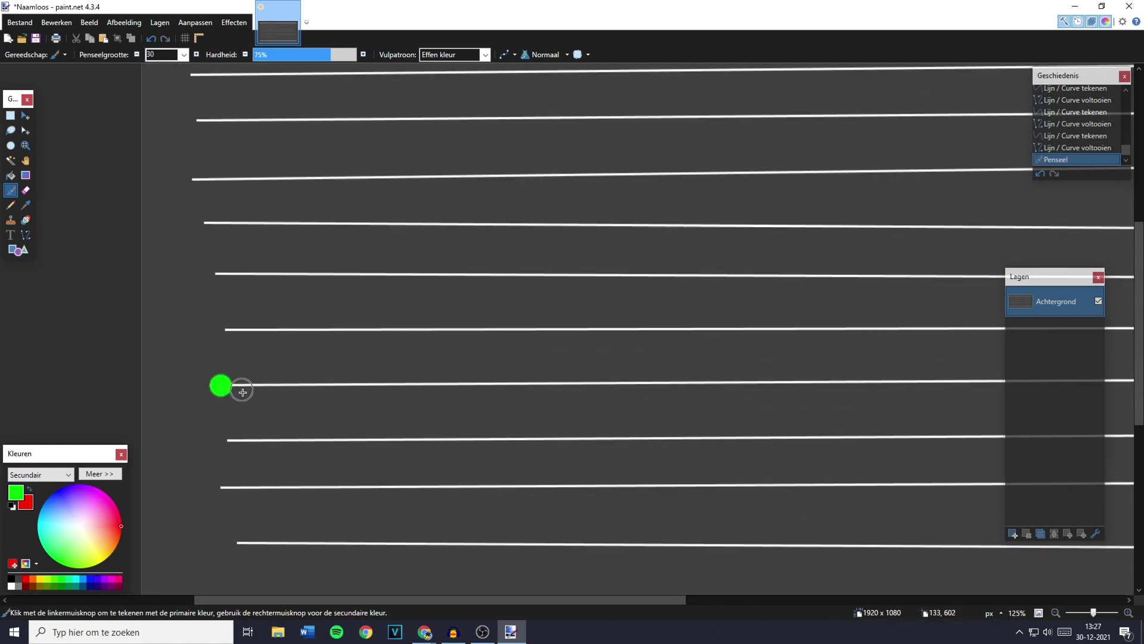
pyautogui.scroll(-3, 241, 399)
pyautogui.scroll(3, 244, 414)
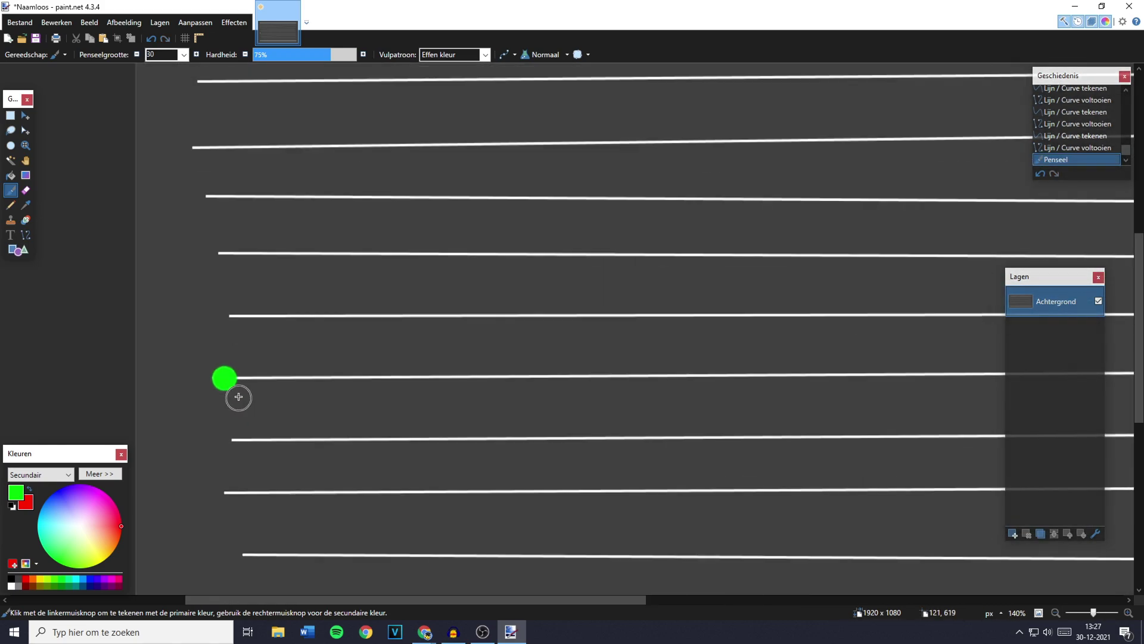
pyautogui.click(259, 442)
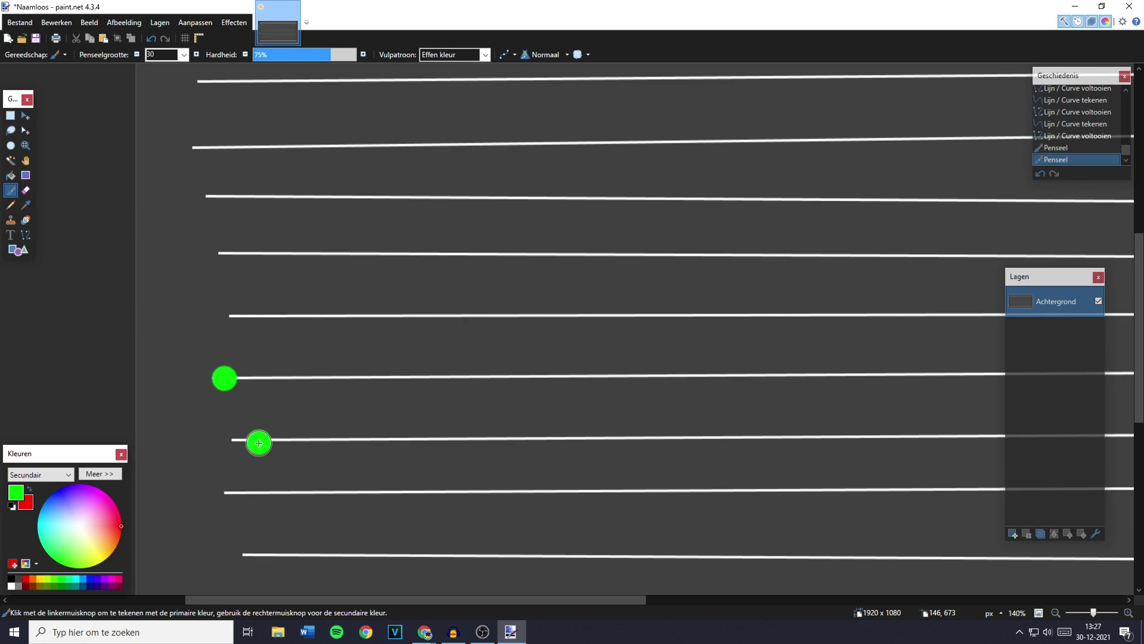
pyautogui.click(297, 496)
pyautogui.scroll(-3, 301, 485)
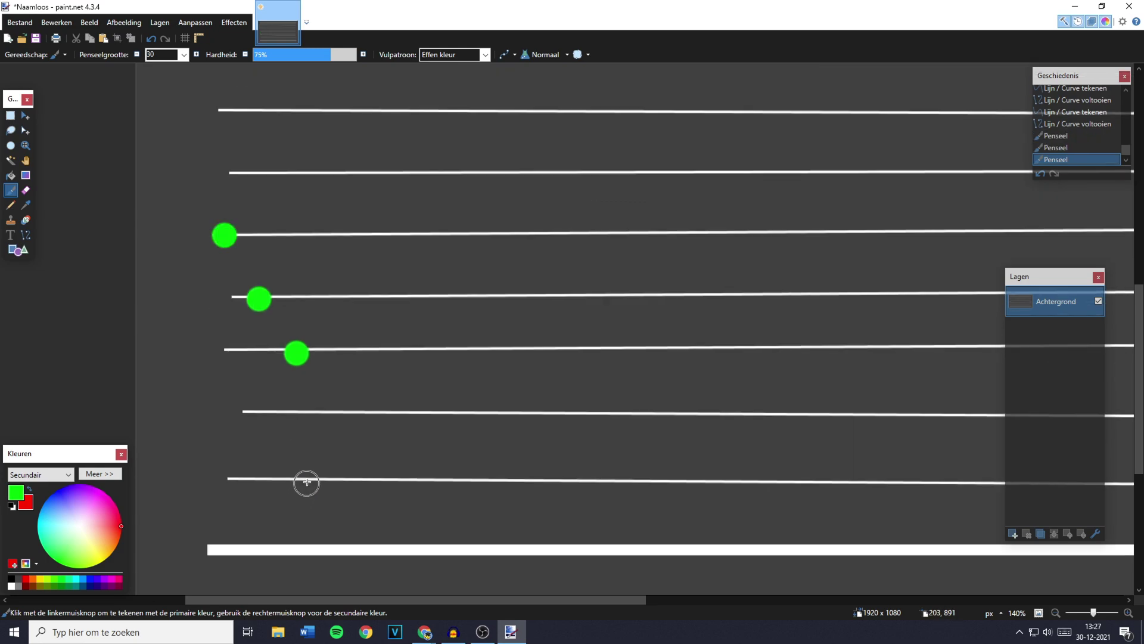
pyautogui.click(337, 416)
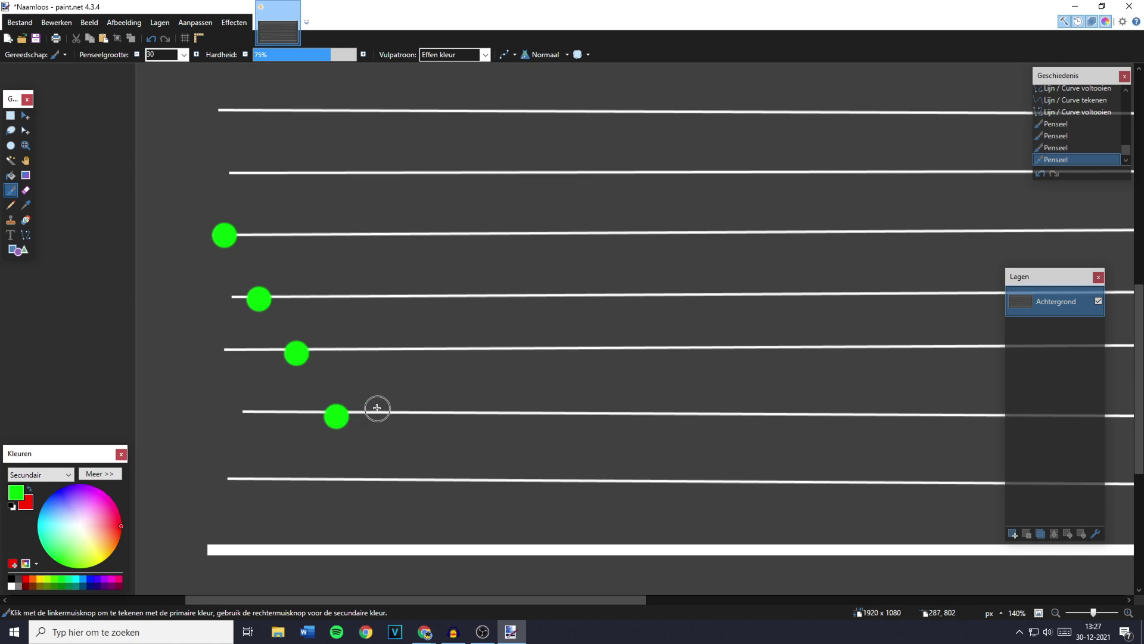
pyautogui.scroll(2, 366, 404)
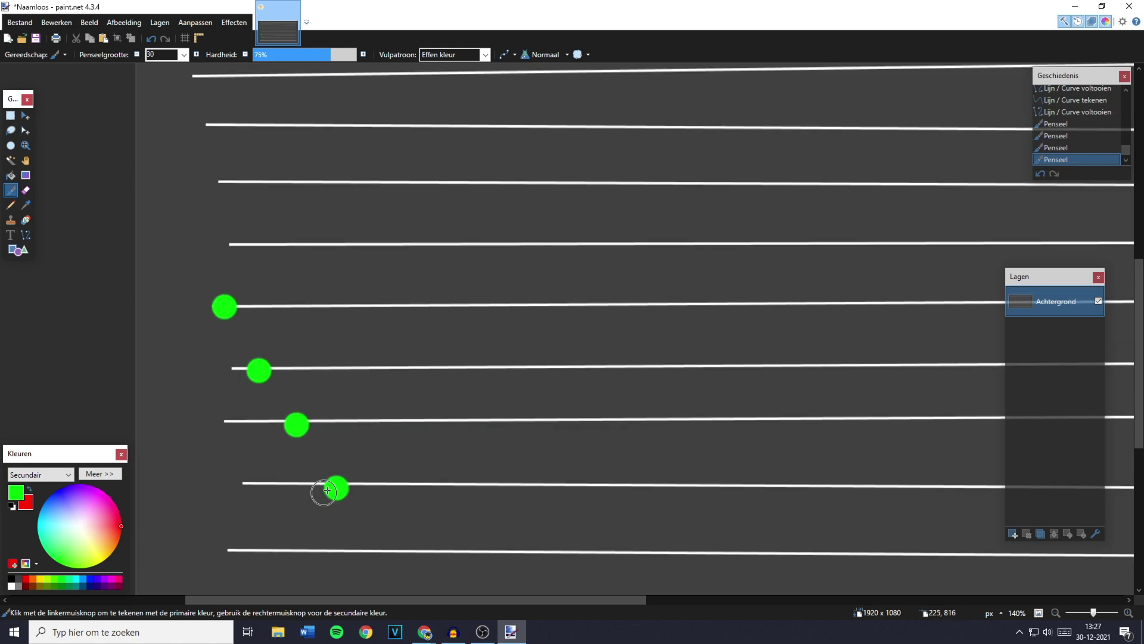
# Step: Add three red sell dots climbing upward, then six green dots stepping back down
pyautogui.rightClick(384, 420)
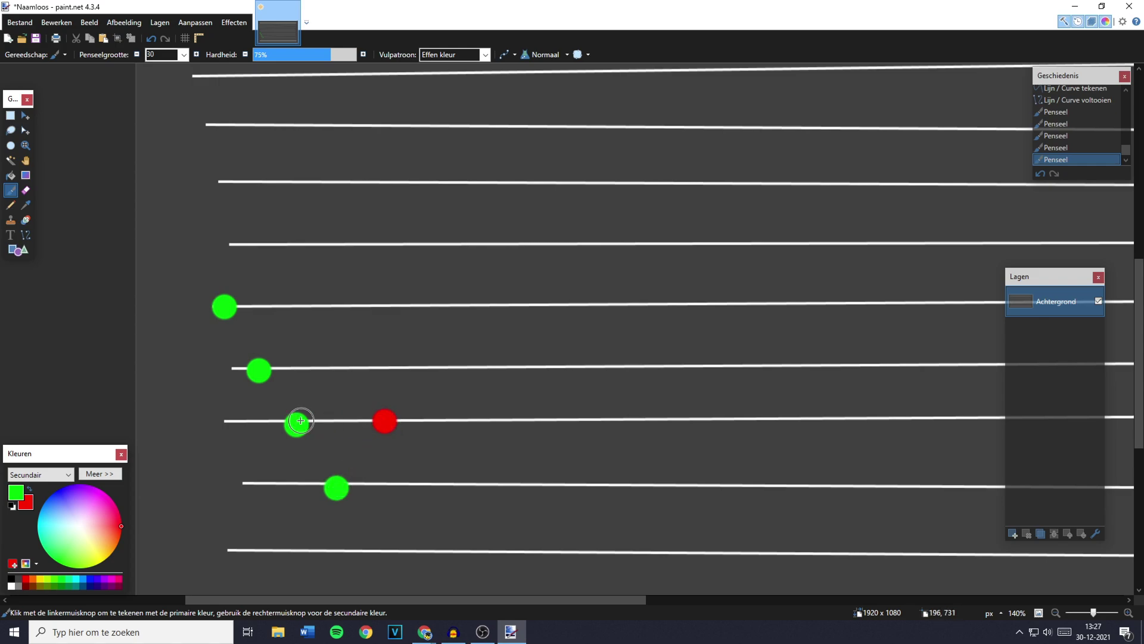
pyautogui.rightClick(433, 366)
pyautogui.rightClick(460, 306)
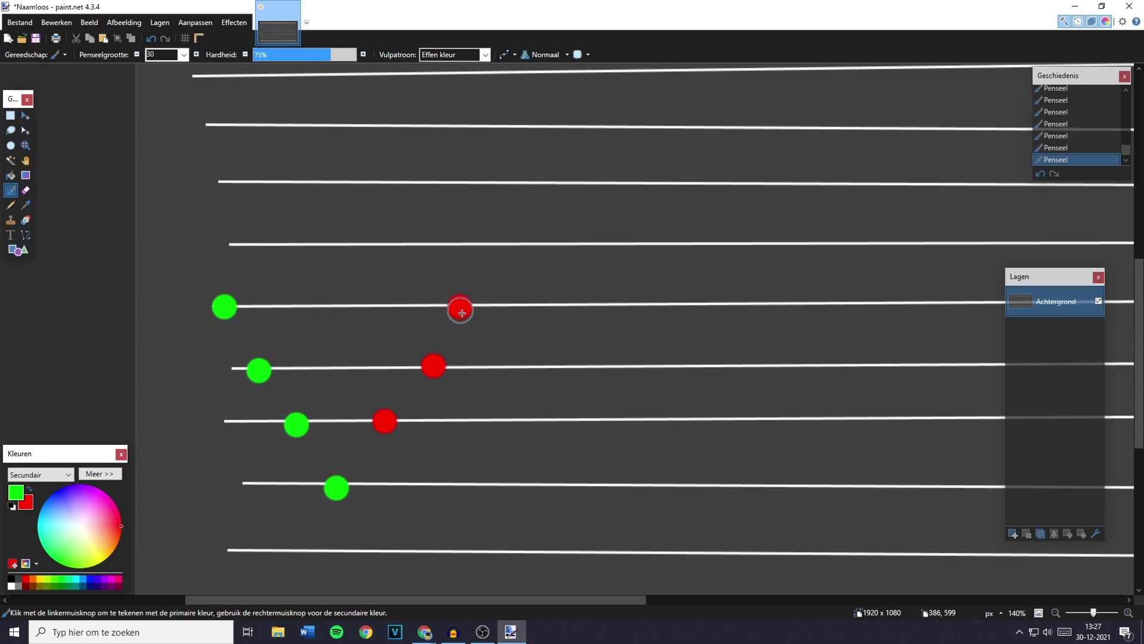
pyautogui.click(503, 366)
pyautogui.click(532, 421)
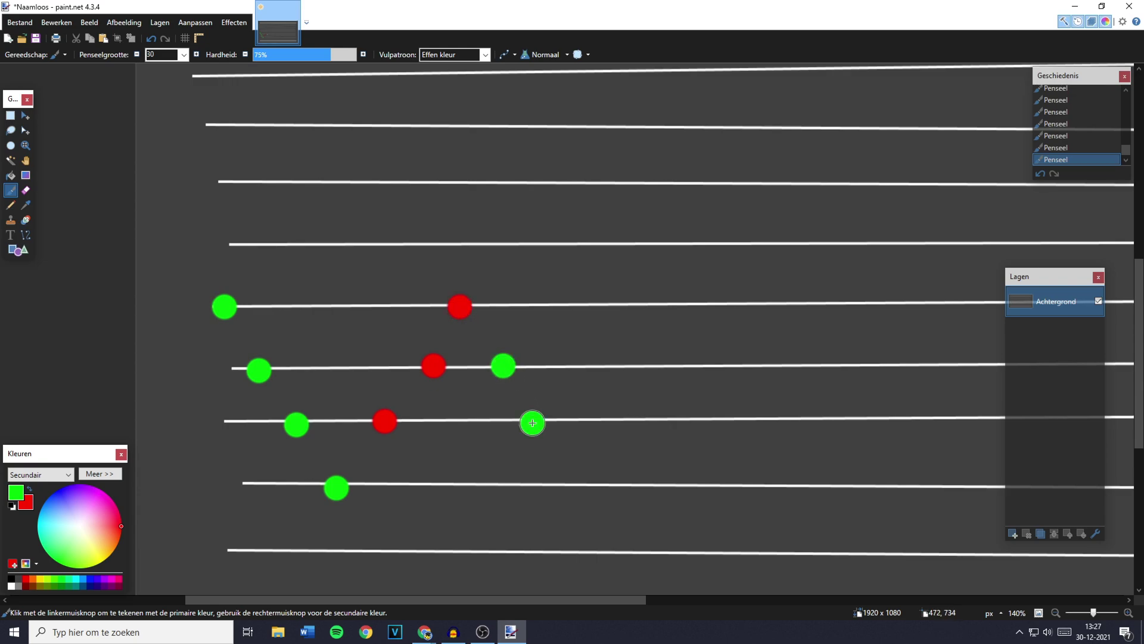
pyautogui.click(571, 482)
pyautogui.scroll(-3, 571, 482)
pyautogui.click(616, 344)
pyautogui.click(653, 406)
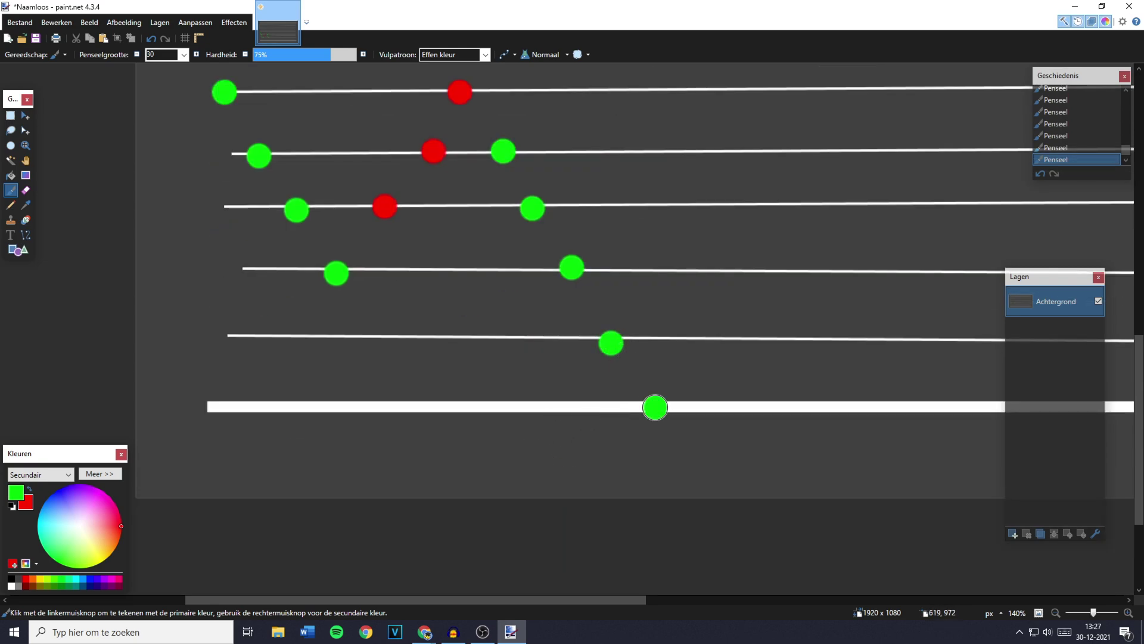
pyautogui.scroll(-3, 653, 406)
pyautogui.scroll(3, 640, 408)
# Step: Continue the zigzag with red dots rising, green dots falling, then red dots rising to the top line
pyautogui.rightClick(505, 359)
pyautogui.rightClick(543, 291)
pyautogui.rightClick(572, 225)
pyautogui.click(607, 292)
pyautogui.click(637, 359)
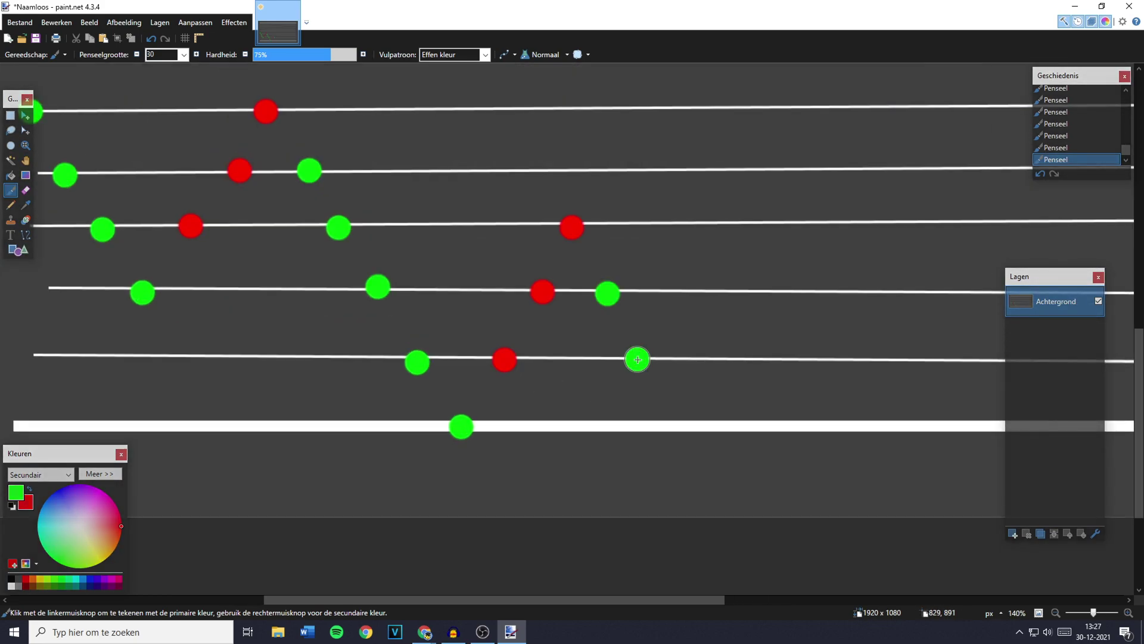
pyautogui.click(682, 426)
pyautogui.rightClick(719, 360)
pyautogui.rightClick(754, 292)
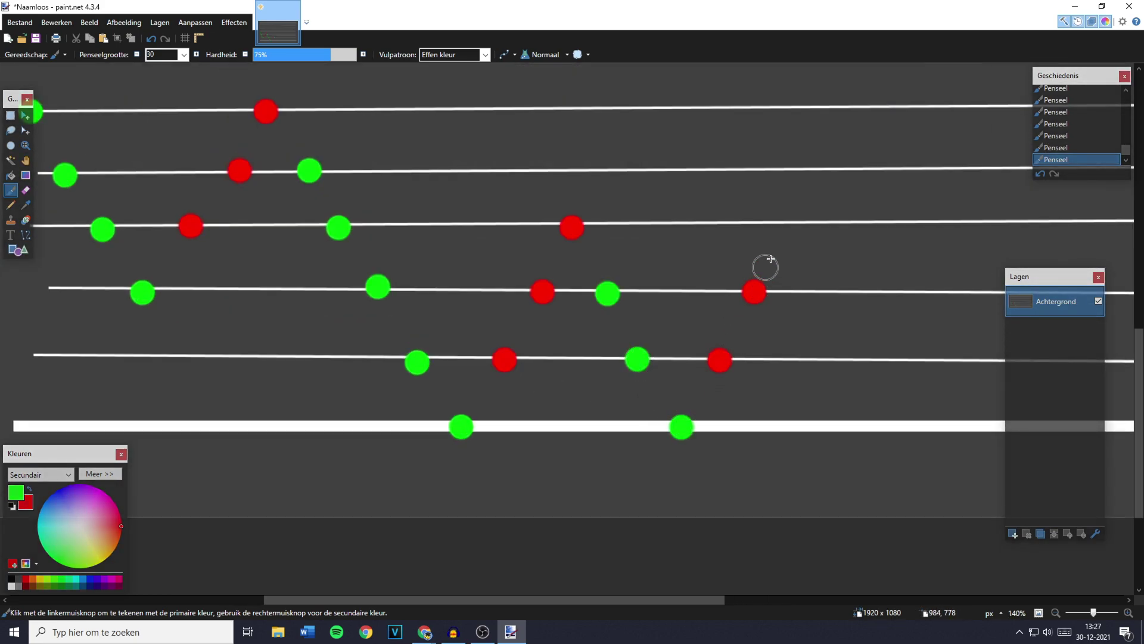
pyautogui.rightClick(784, 228)
pyautogui.rightClick(825, 113)
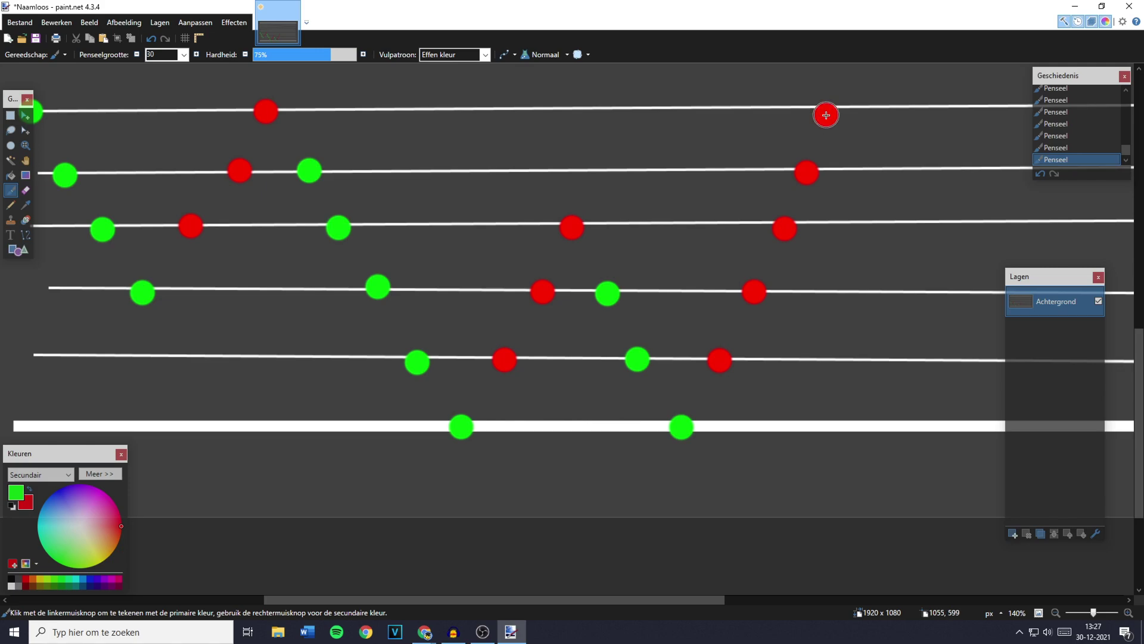
pyautogui.scroll(-5, 825, 113)
pyautogui.scroll(3, 756, 220)
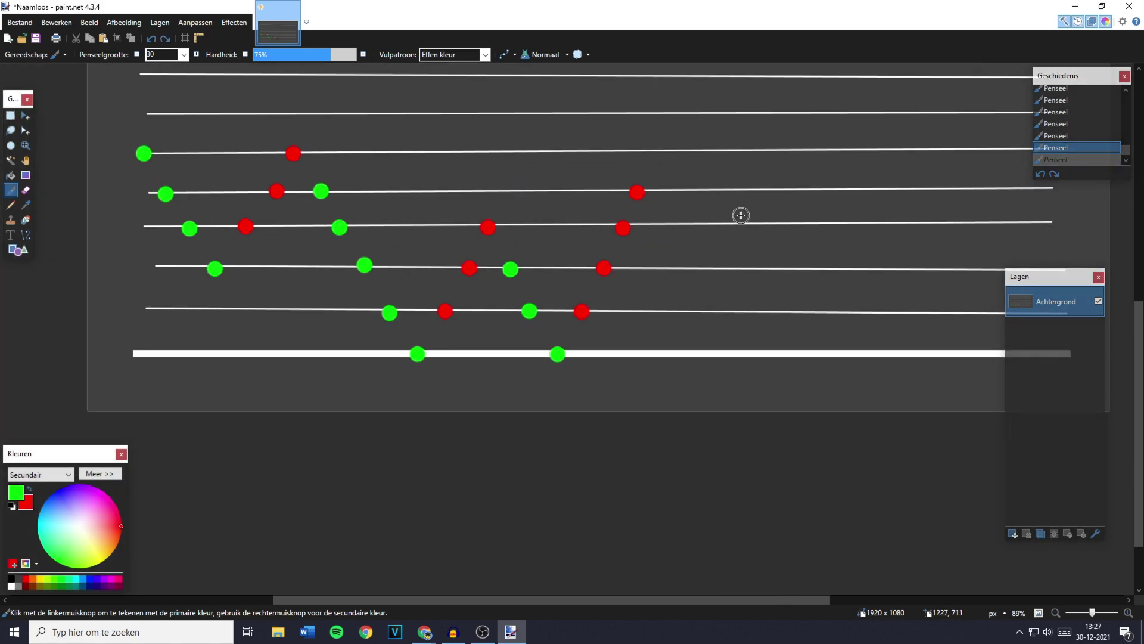
pyautogui.scroll(-2, 715, 274)
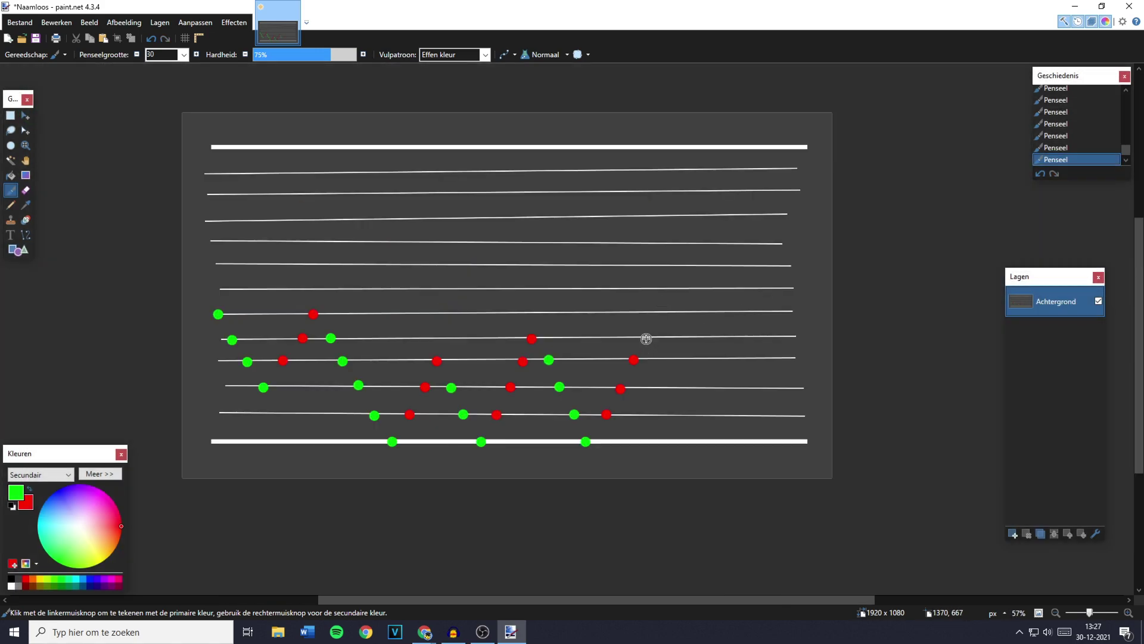
pyautogui.scroll(2, 646, 338)
pyautogui.scroll(1, 646, 338)
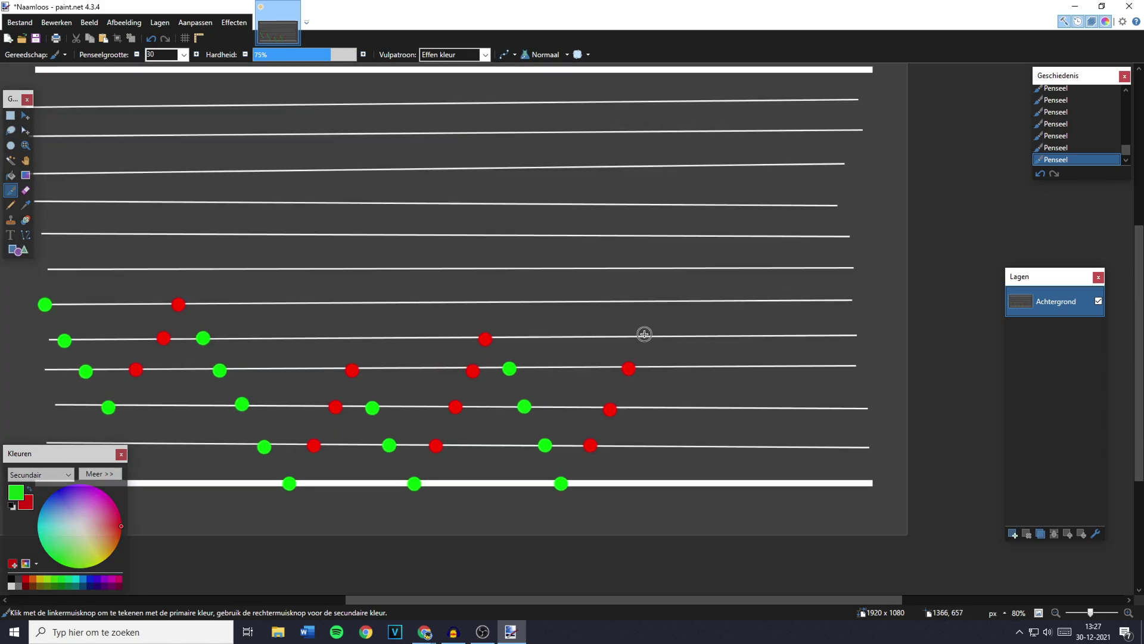
pyautogui.rightClick(661, 300)
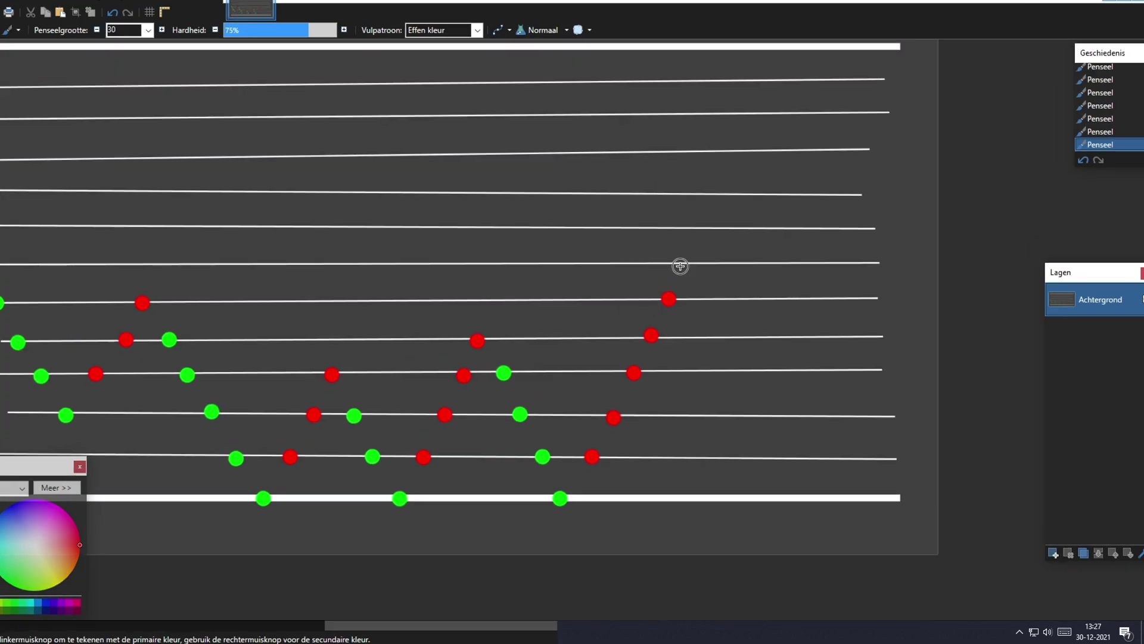
# Step: Switch the secondary colour to yellow-green, painting six yellow-green dots upward and five green dots downward
pyautogui.moveTo(123, 525); pyautogui.dragTo(89, 566)
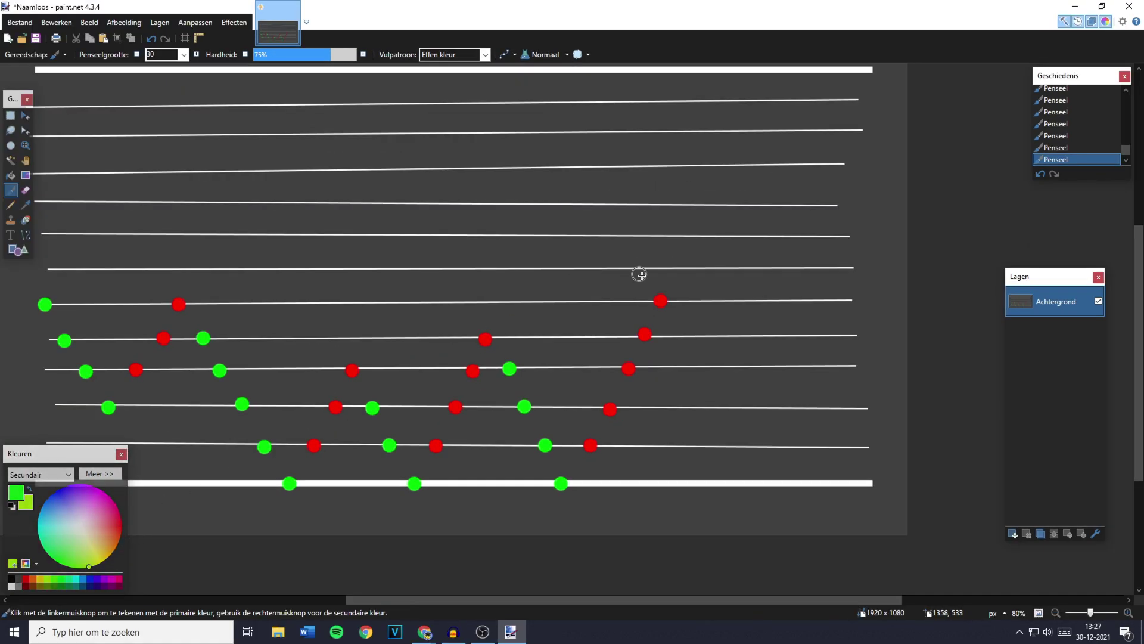
pyautogui.scroll(1, 640, 275)
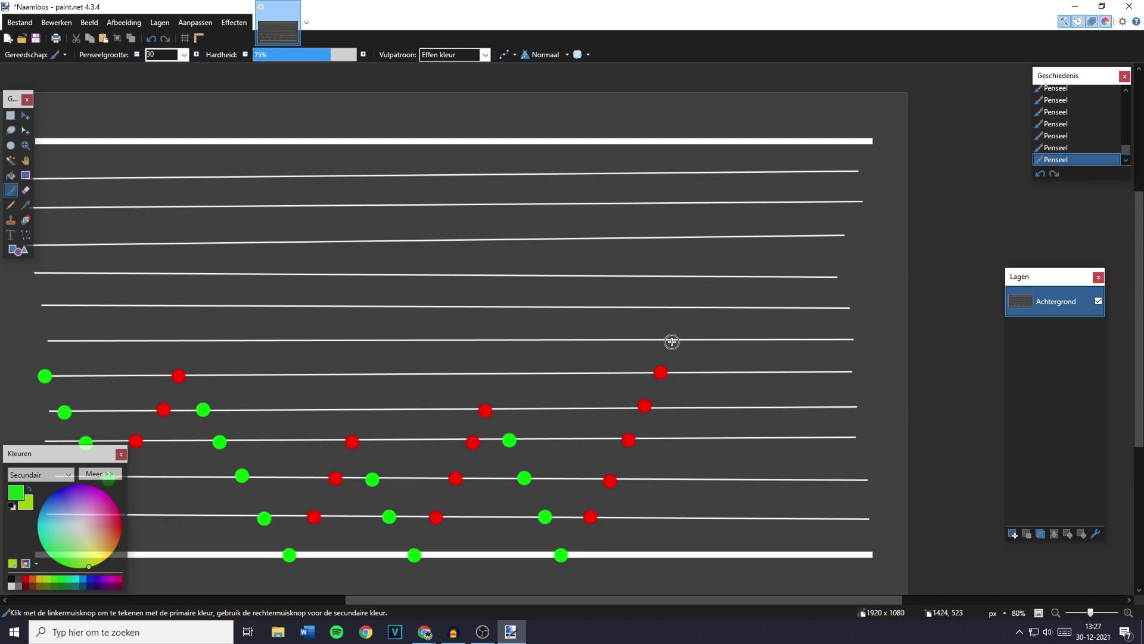
pyautogui.rightClick(672, 341)
pyautogui.rightClick(685, 308)
pyautogui.rightClick(696, 277)
pyautogui.rightClick(712, 238)
pyautogui.rightClick(720, 206)
pyautogui.rightClick(730, 175)
pyautogui.click(748, 205)
pyautogui.click(762, 234)
pyautogui.click(775, 274)
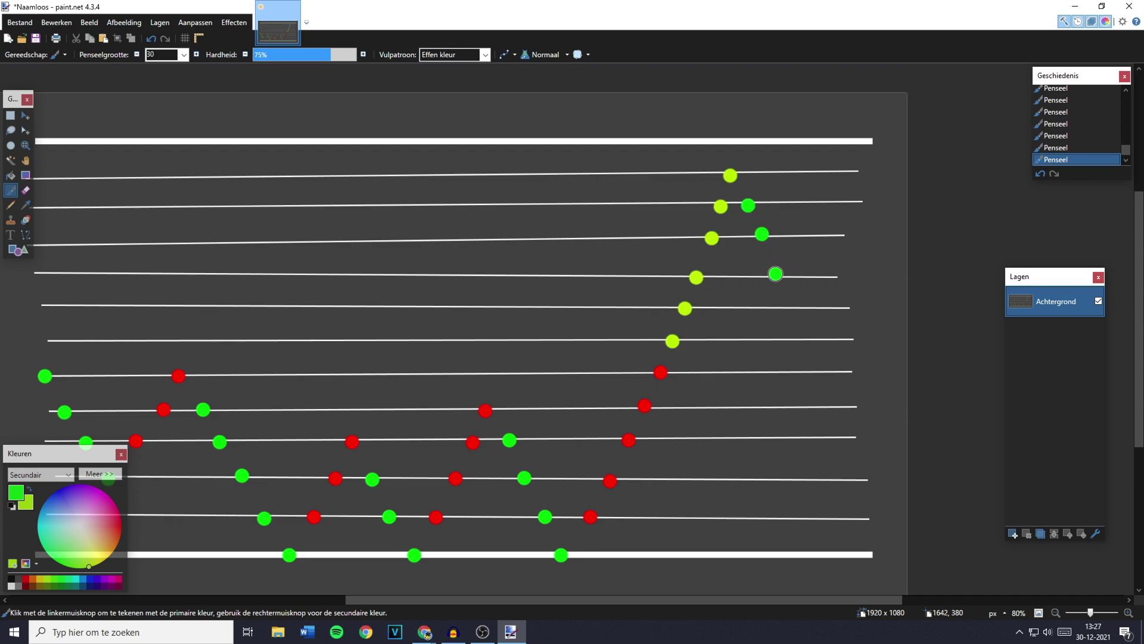
pyautogui.click(791, 307)
pyautogui.click(801, 334)
# Step: Restore red as secondary colour and paint five red dots climbing to the top line's end
pyautogui.click(121, 525)
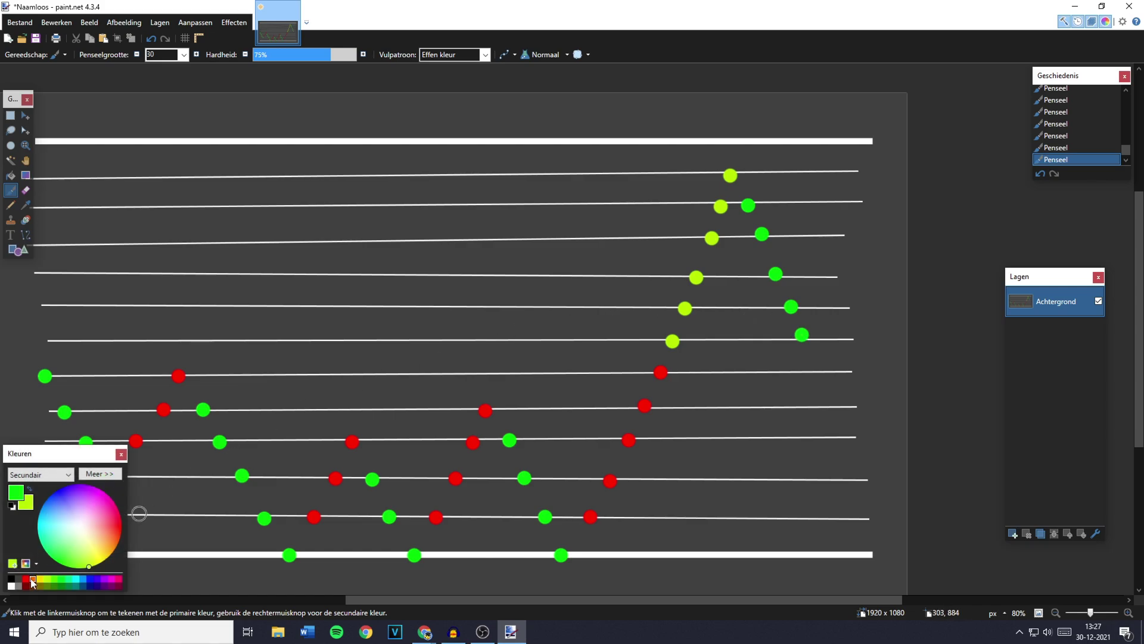
pyautogui.rightClick(820, 306)
pyautogui.rightClick(828, 277)
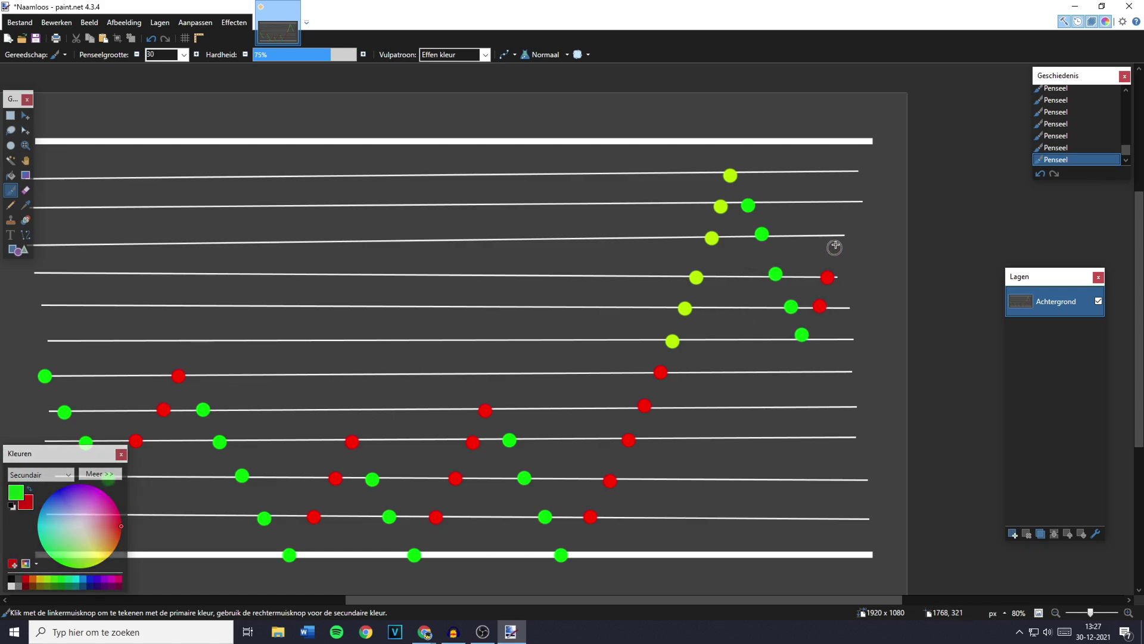
pyautogui.rightClick(838, 238)
pyautogui.rightClick(850, 203)
pyautogui.rightClick(858, 171)
pyautogui.scroll(-3, 37, 250)
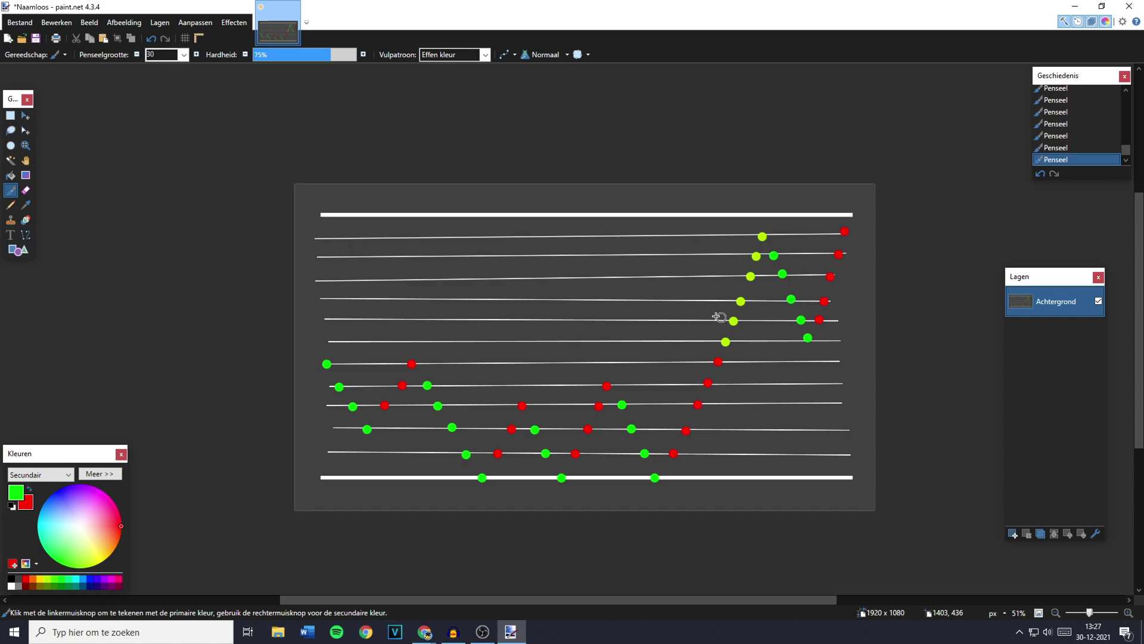
# Step: Set up the Line/Curve tool with cyan as primary colour and brush width 9
pyautogui.press('o')
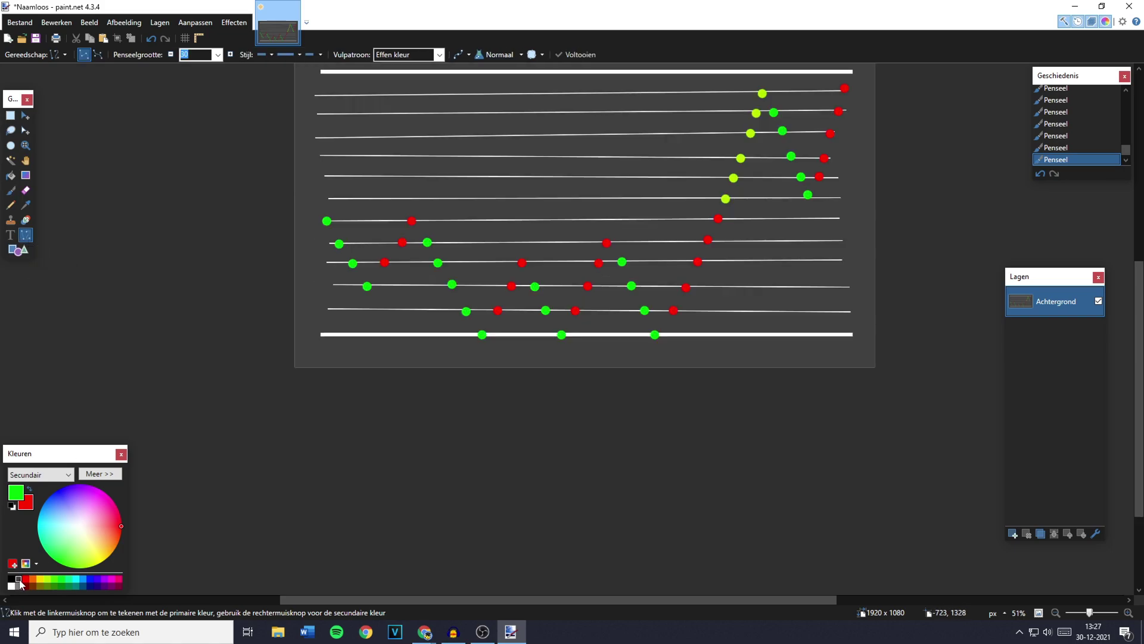
pyautogui.rightClick(76, 579)
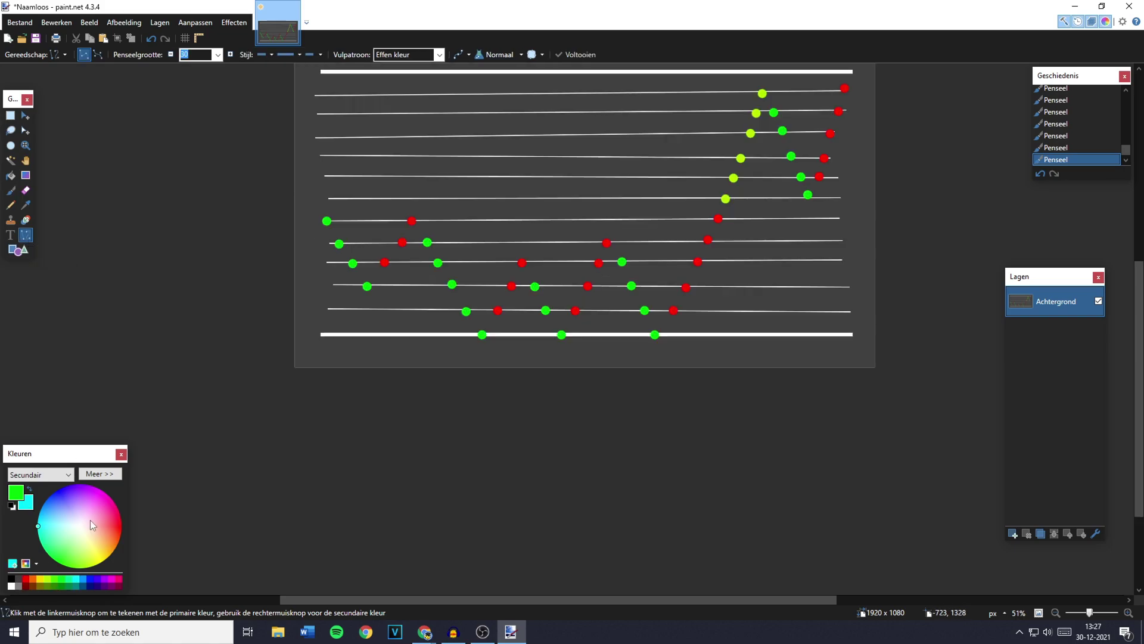
pyautogui.click(28, 489)
pyautogui.click(190, 54)
pyautogui.write('9')
pyautogui.scroll(2, 388, 264)
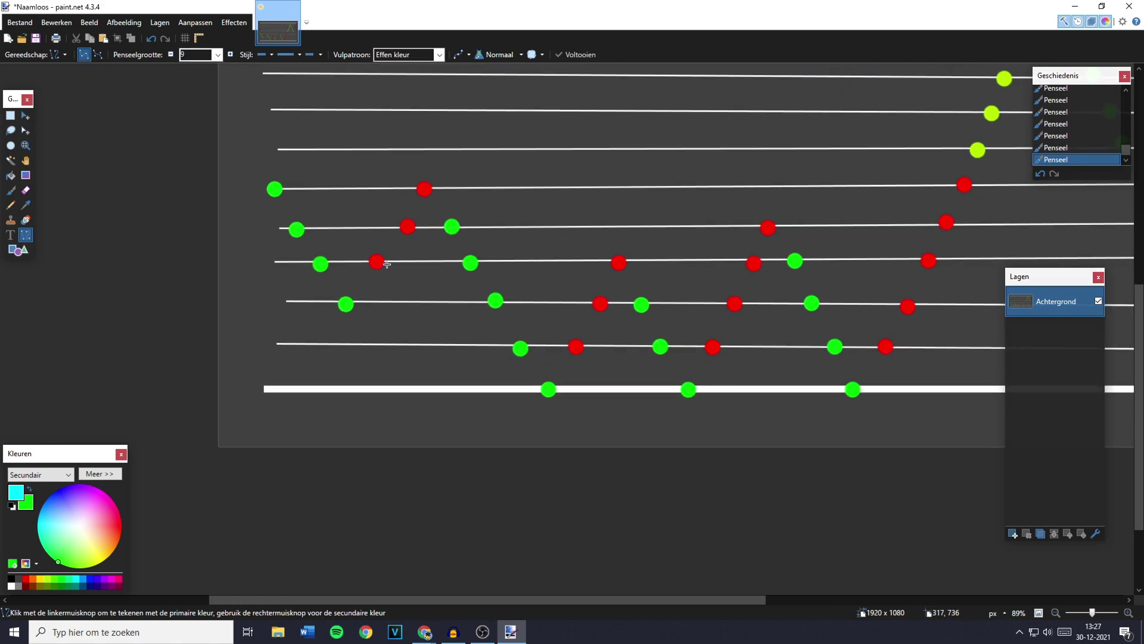
pyautogui.scroll(3, 387, 264)
# Step: Draw three cyan connectors from green dots up to their red dots
pyautogui.moveTo(326, 399); pyautogui.dragTo(373, 334)
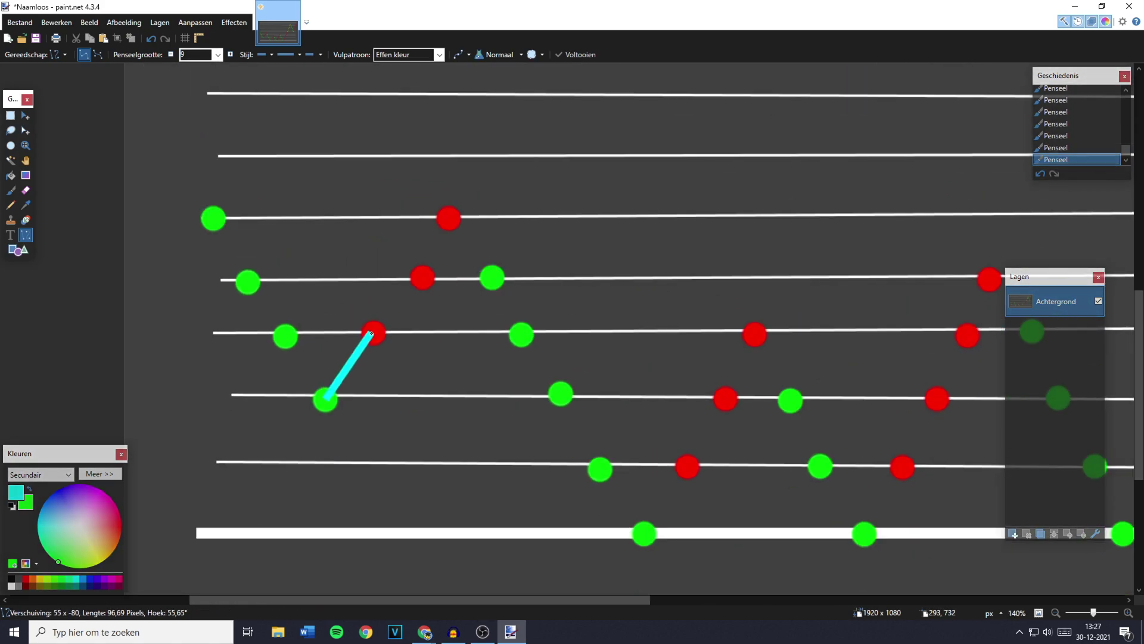
pyautogui.moveTo(286, 335); pyautogui.dragTo(420, 278)
pyautogui.moveTo(250, 277); pyautogui.dragTo(443, 217)
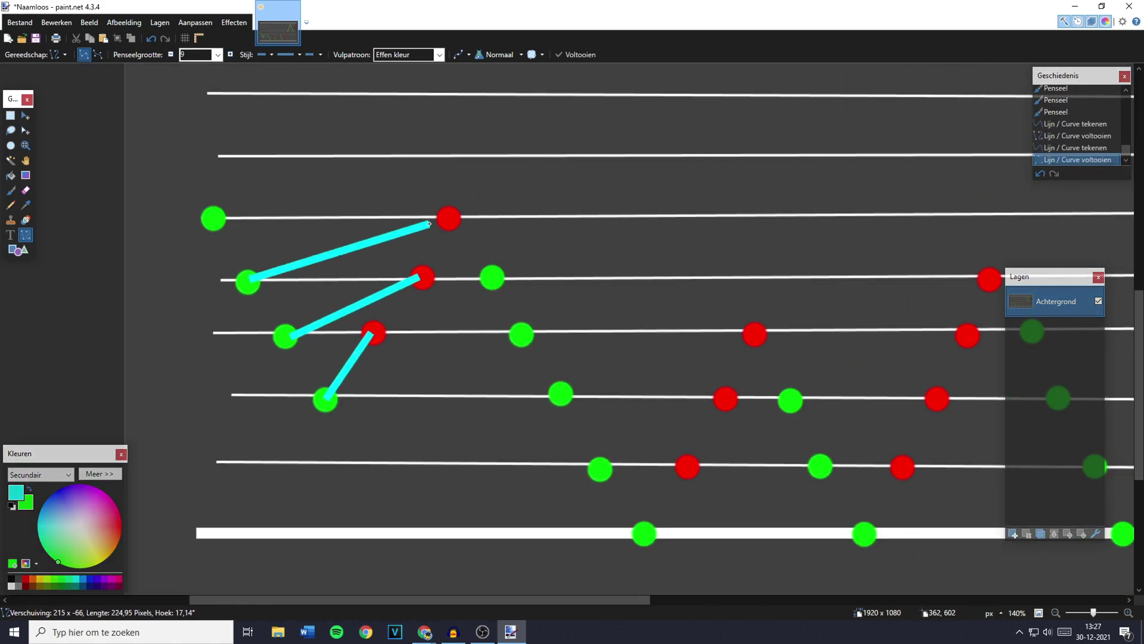
pyautogui.scroll(-1, 467, 248)
pyautogui.scroll(1, 325, 235)
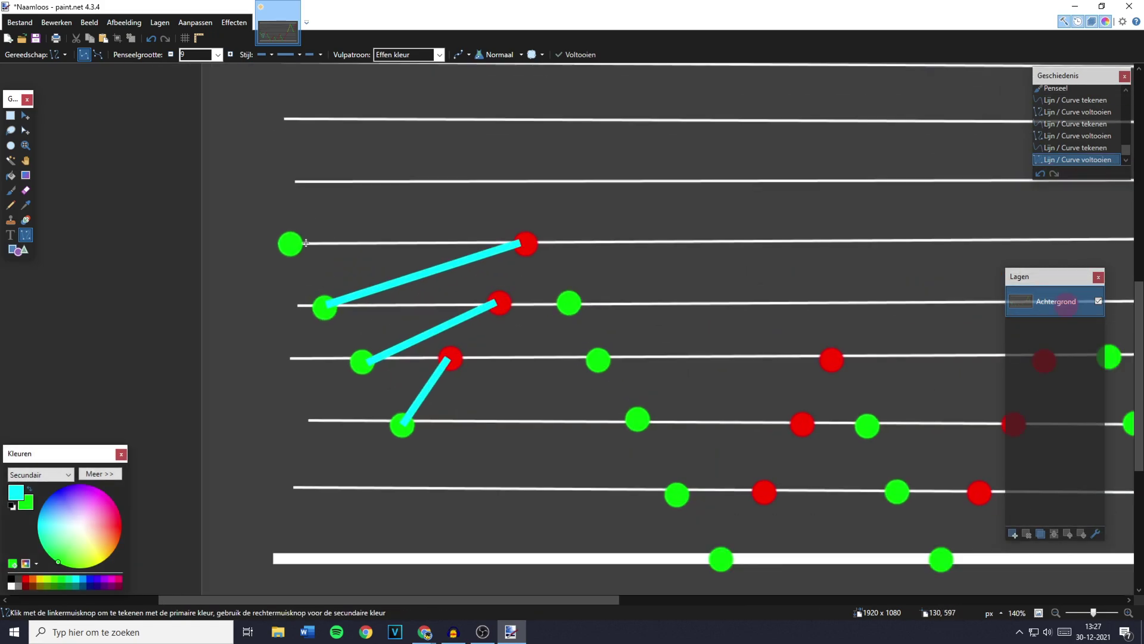
pyautogui.scroll(-3, 294, 241)
pyautogui.scroll(2, 480, 328)
pyautogui.scroll(-2, 480, 328)
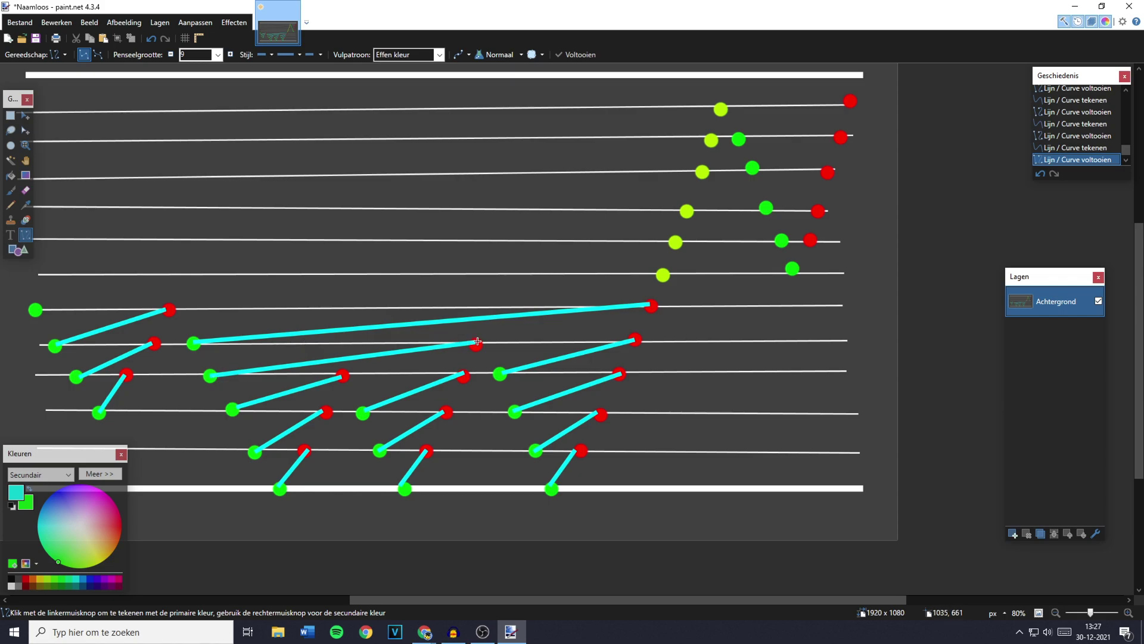
pyautogui.scroll(1, 197, 323)
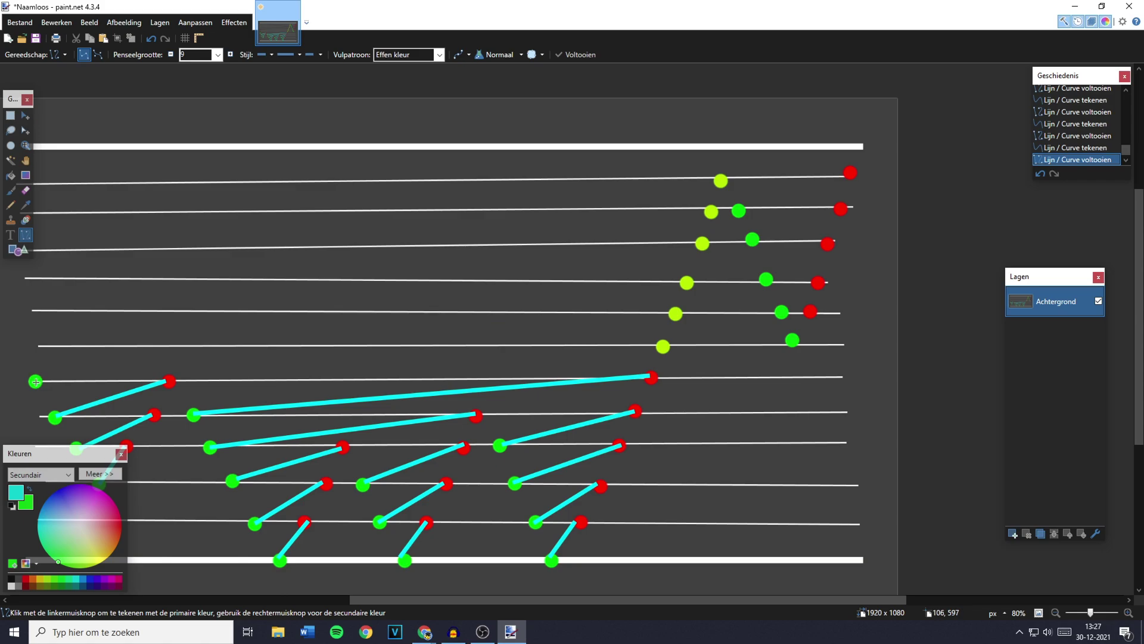
# Step: Connect the leftmost green dot to the yellow-green dot with a long cyan line
pyautogui.moveTo(36, 382)
pyautogui.mouseDown()
pyautogui.moveTo(485, 326)
pyautogui.moveTo(662, 345)
pyautogui.mouseUp()
pyautogui.scroll(5, 662, 345)
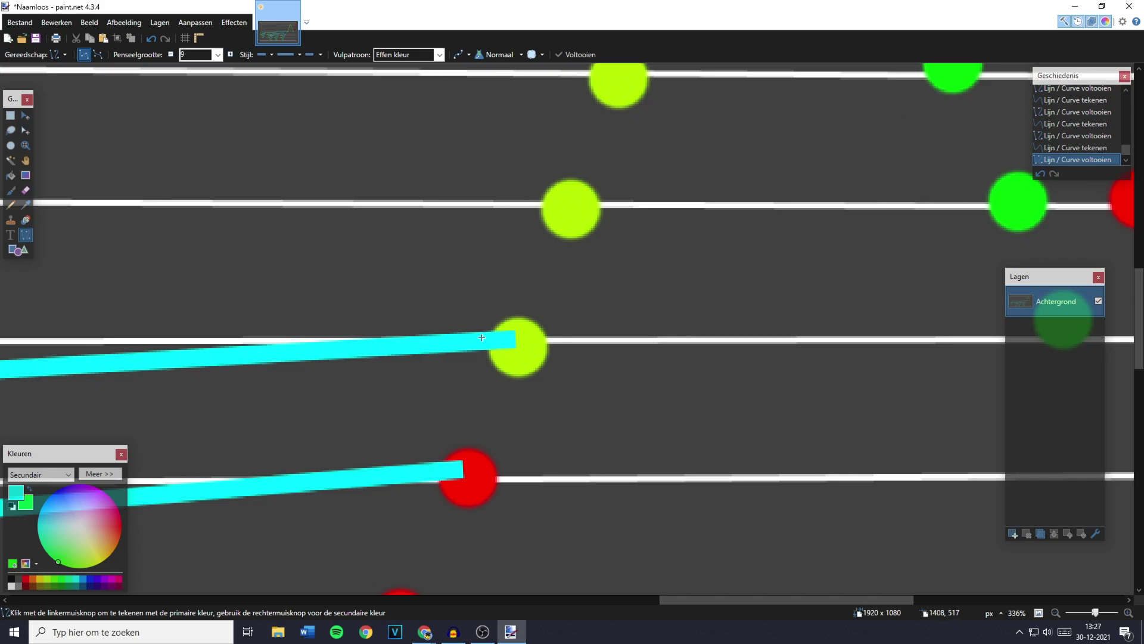
pyautogui.scroll(-8, 481, 338)
pyautogui.scroll(5, 639, 334)
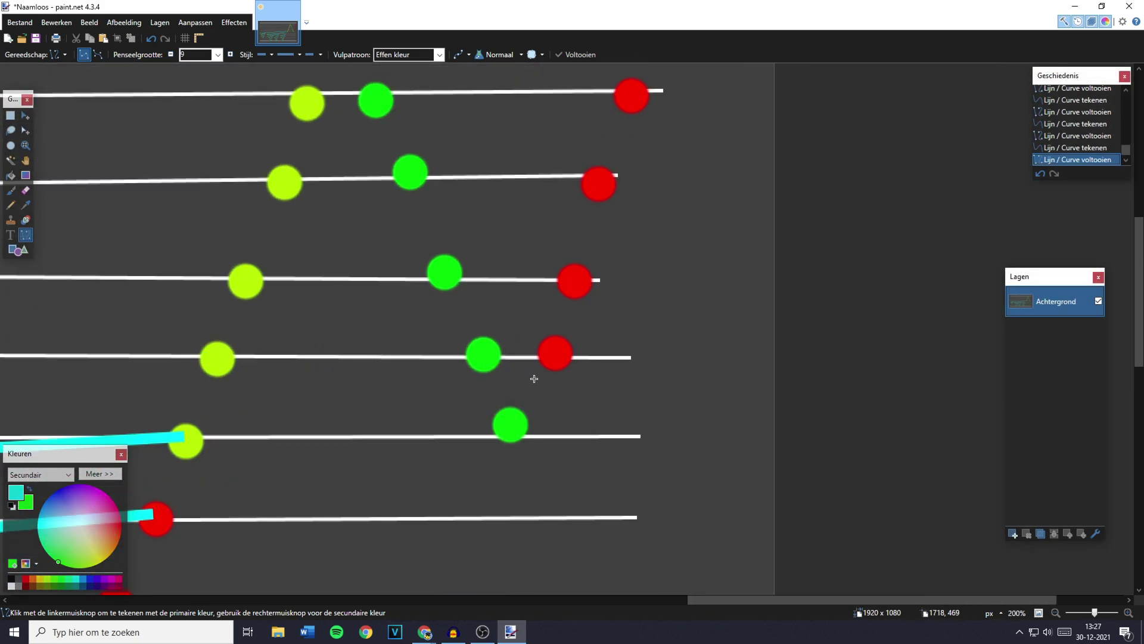
# Step: Draw five cyan connectors linking green dots to red dots in the upper-right cluster
pyautogui.moveTo(511, 414); pyautogui.dragTo(556, 346)
pyautogui.moveTo(482, 350); pyautogui.dragTo(577, 277)
pyautogui.moveTo(446, 269); pyautogui.dragTo(604, 197)
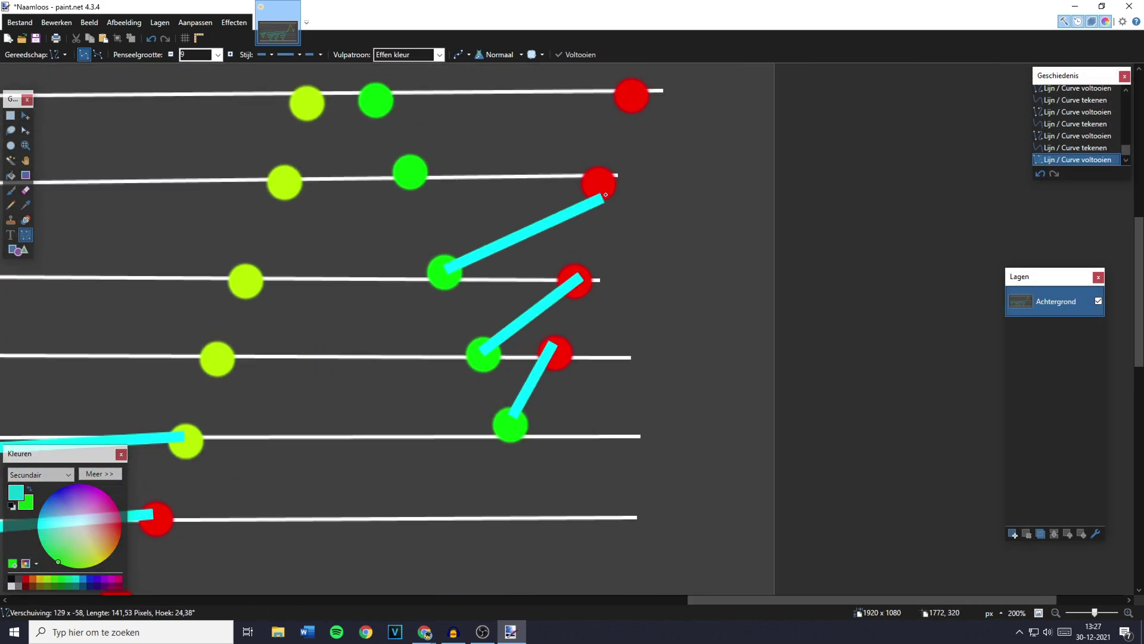
pyautogui.scroll(2, 605, 195)
pyautogui.moveTo(412, 314); pyautogui.dragTo(634, 240)
pyautogui.moveTo(378, 241); pyautogui.dragTo(652, 145)
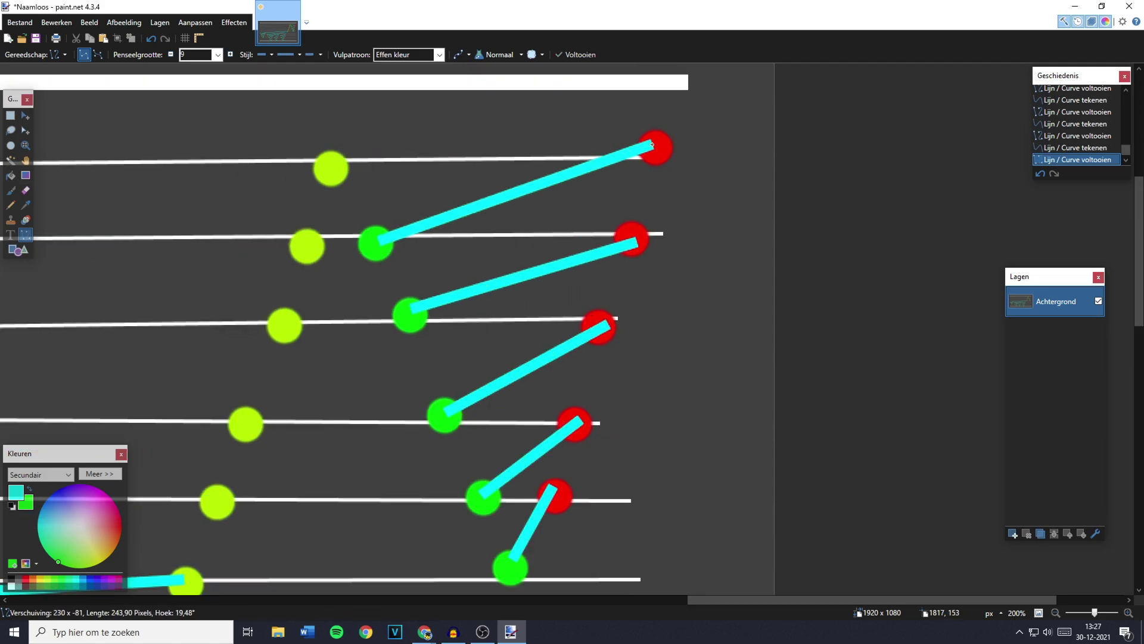
pyautogui.scroll(-5, 713, 225)
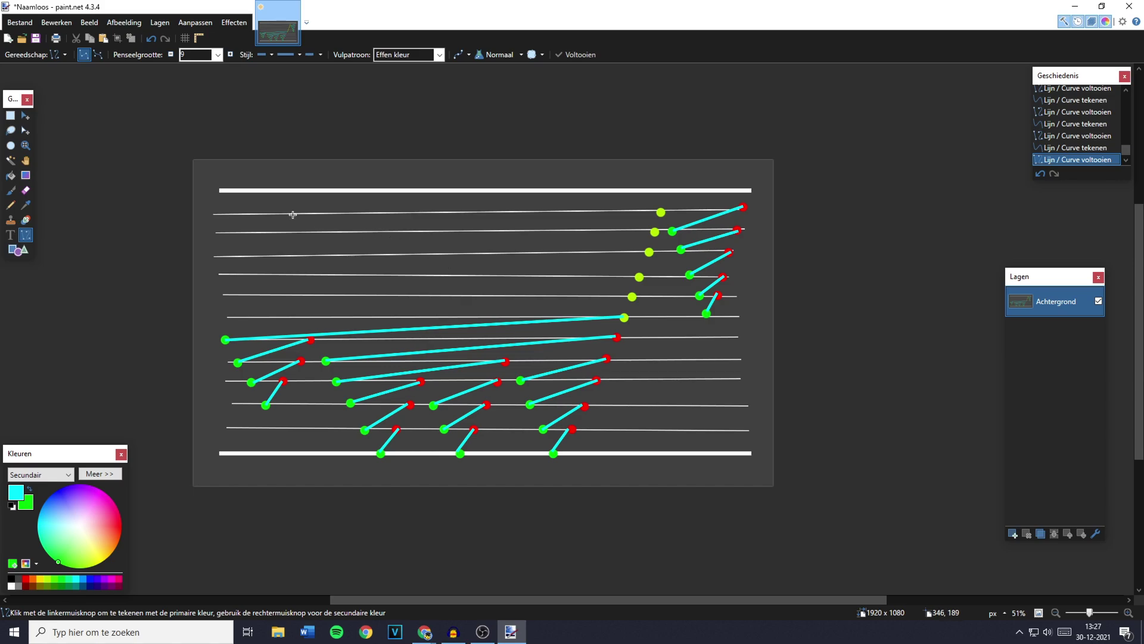
pyautogui.press('s')
pyautogui.moveTo(221, 186); pyautogui.dragTo(748, 192)
pyautogui.click(736, 269)
pyautogui.moveTo(744, 322); pyautogui.dragTo(232, 317)
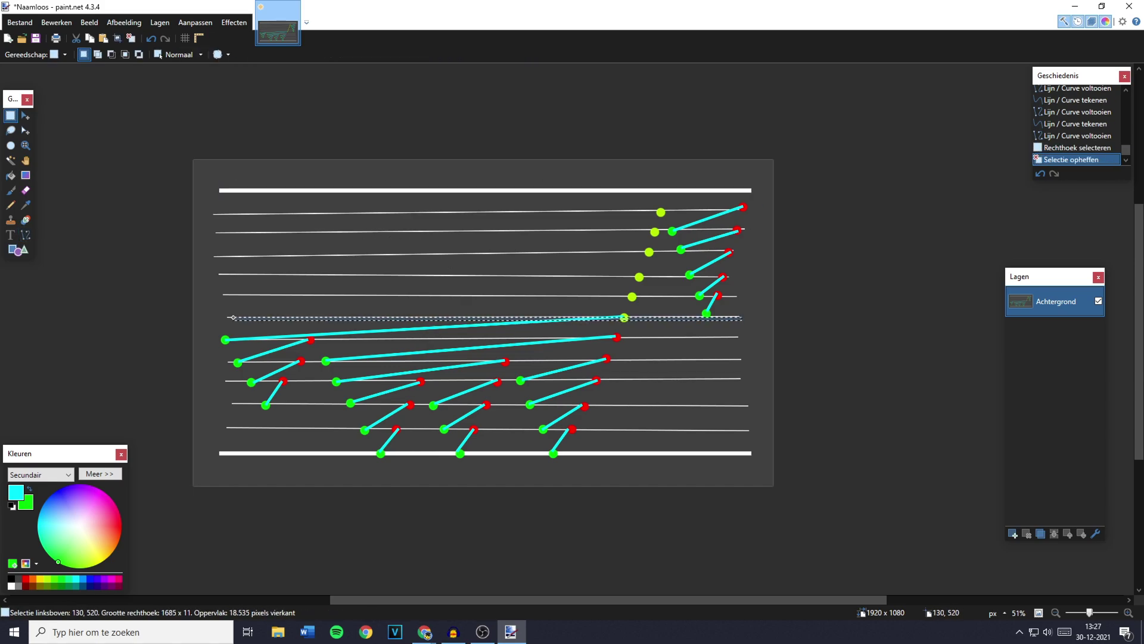
pyautogui.click(233, 317)
pyautogui.moveTo(216, 453)
pyautogui.mouseDown()
pyautogui.moveTo(756, 451)
pyautogui.moveTo(215, 189)
pyautogui.mouseUp()
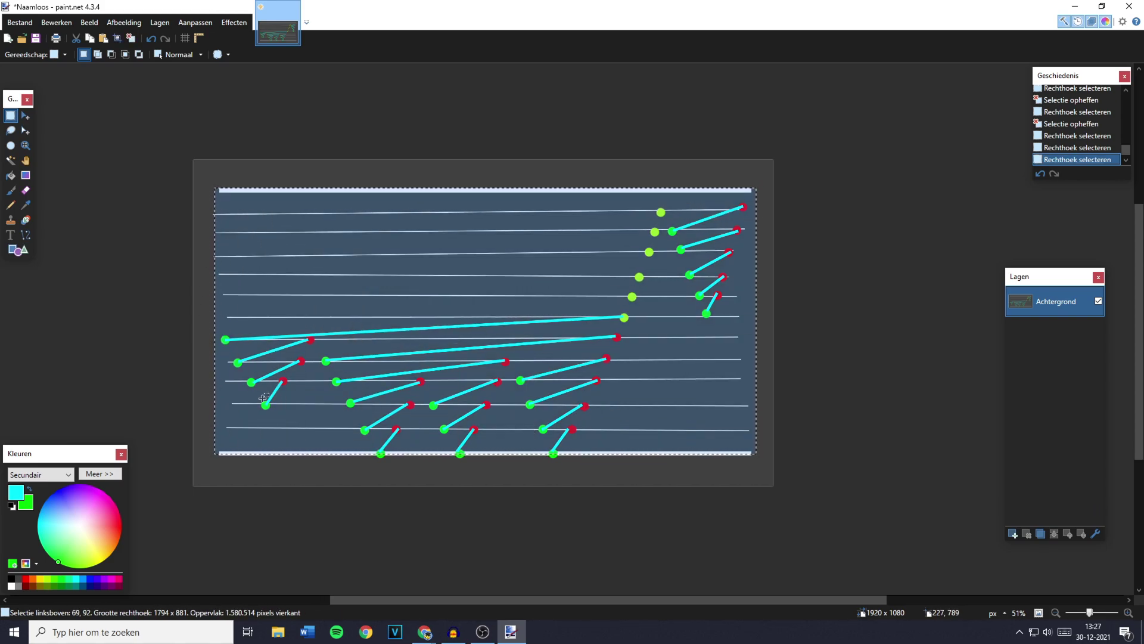
pyautogui.click(396, 360)
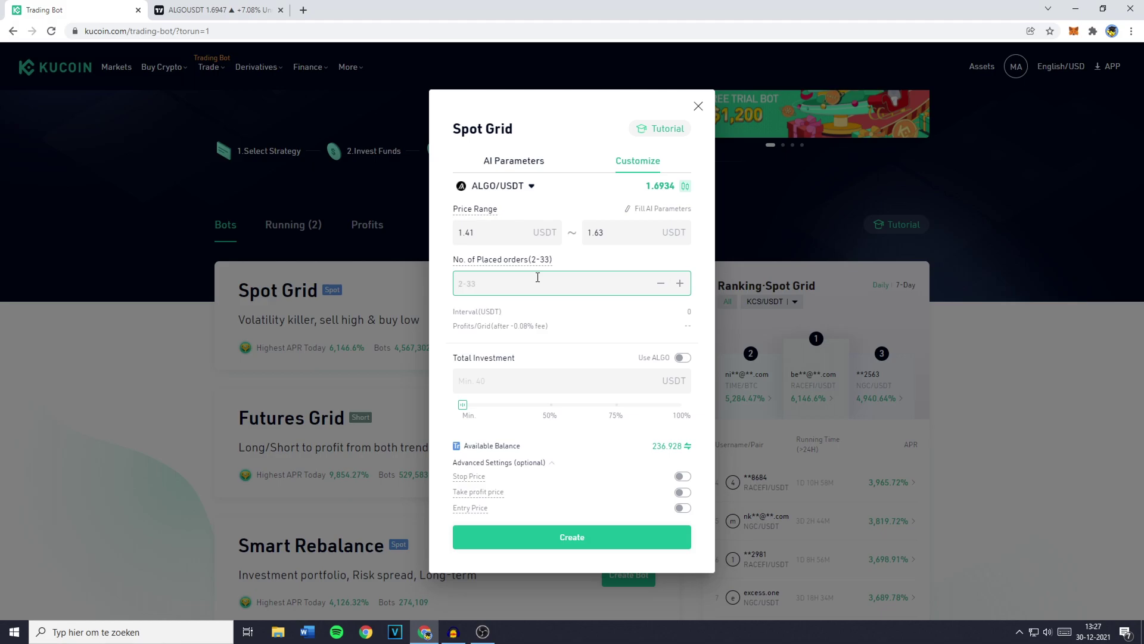
# Step: Set No. of Placed orders to 33, correcting a mistaken entry
pyautogui.write('33')
pyautogui.click(539, 325)
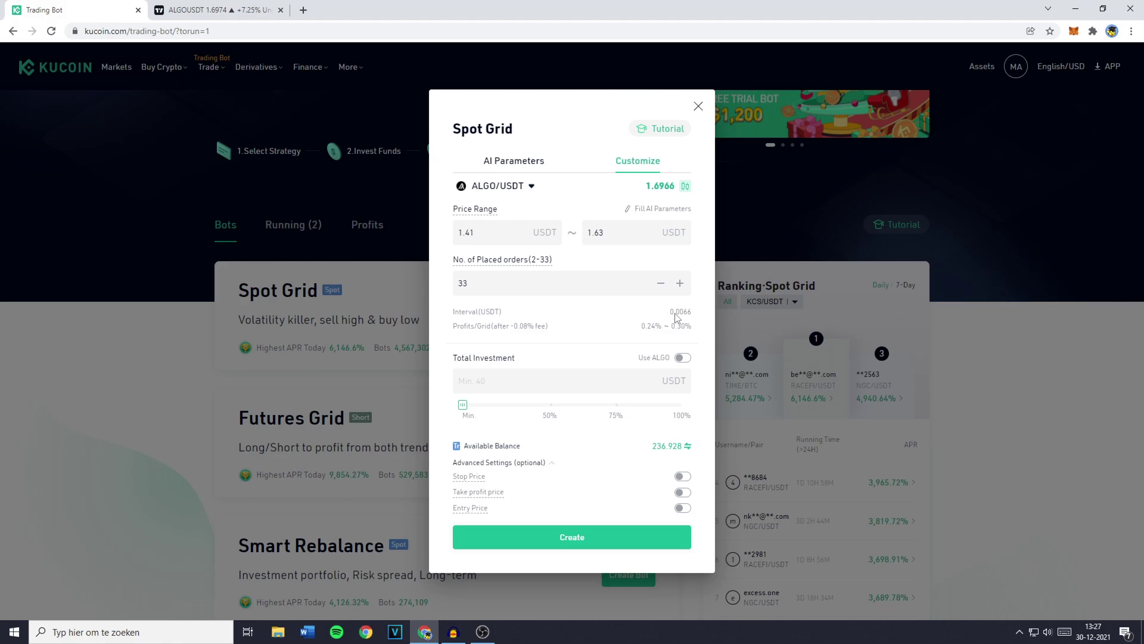
pyautogui.click(524, 290)
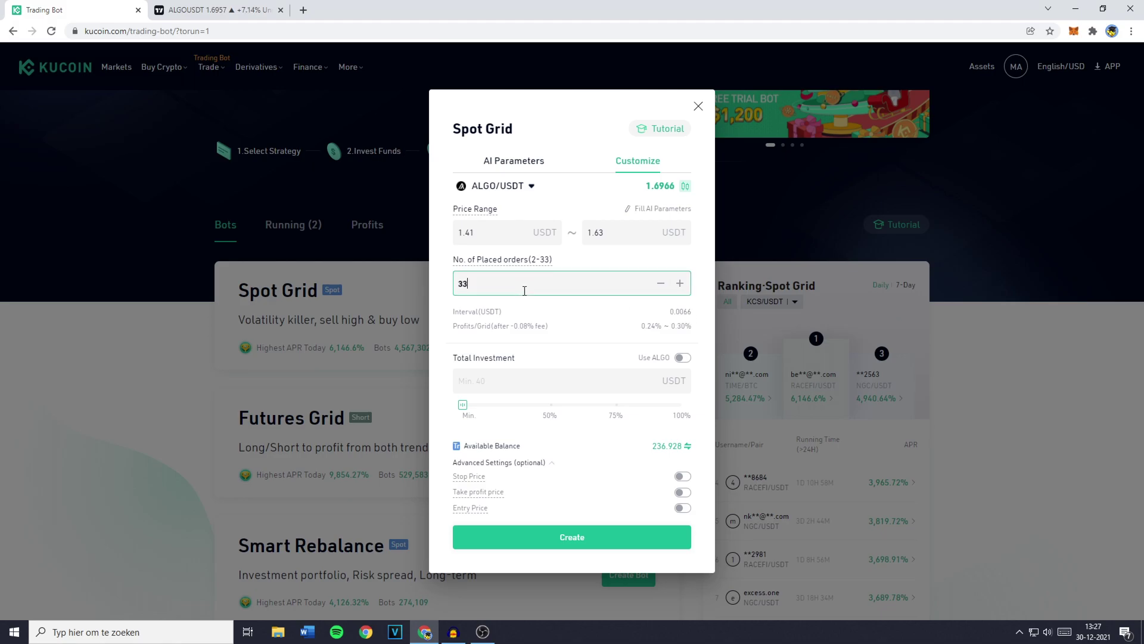
pyautogui.press('BackSpace')
pyautogui.press('BackSpace')
pyautogui.write('5')
pyautogui.press('BackSpace')
pyautogui.write('33')
pyautogui.click(577, 314)
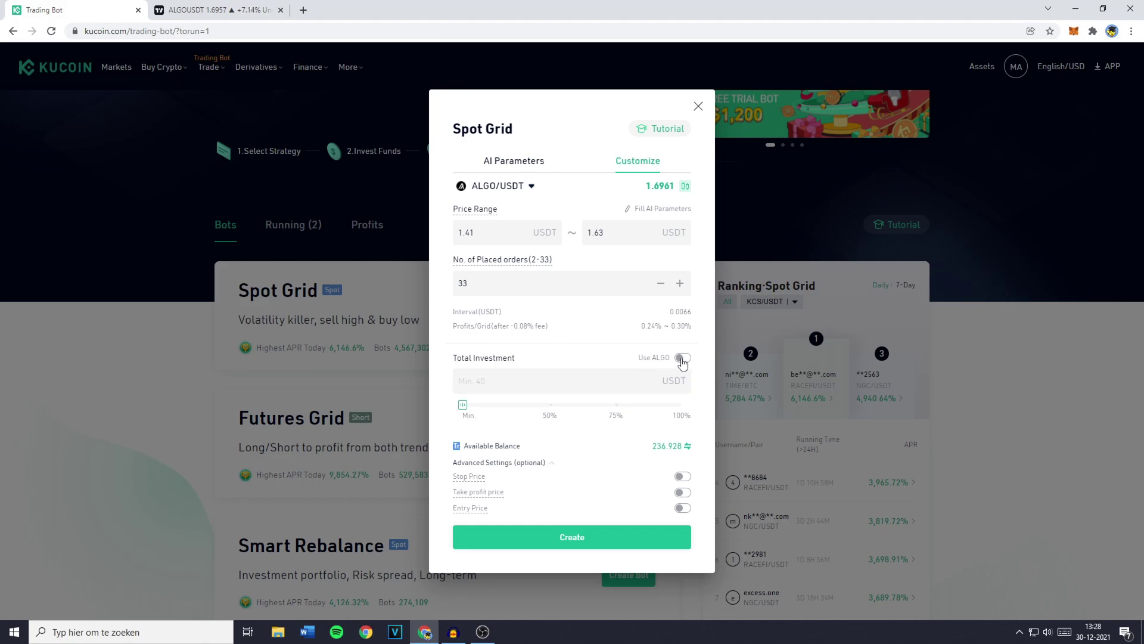
# Step: Enter a total investment of 100 USDT, then bring up the ALGOUSDT chart
pyautogui.click(568, 376)
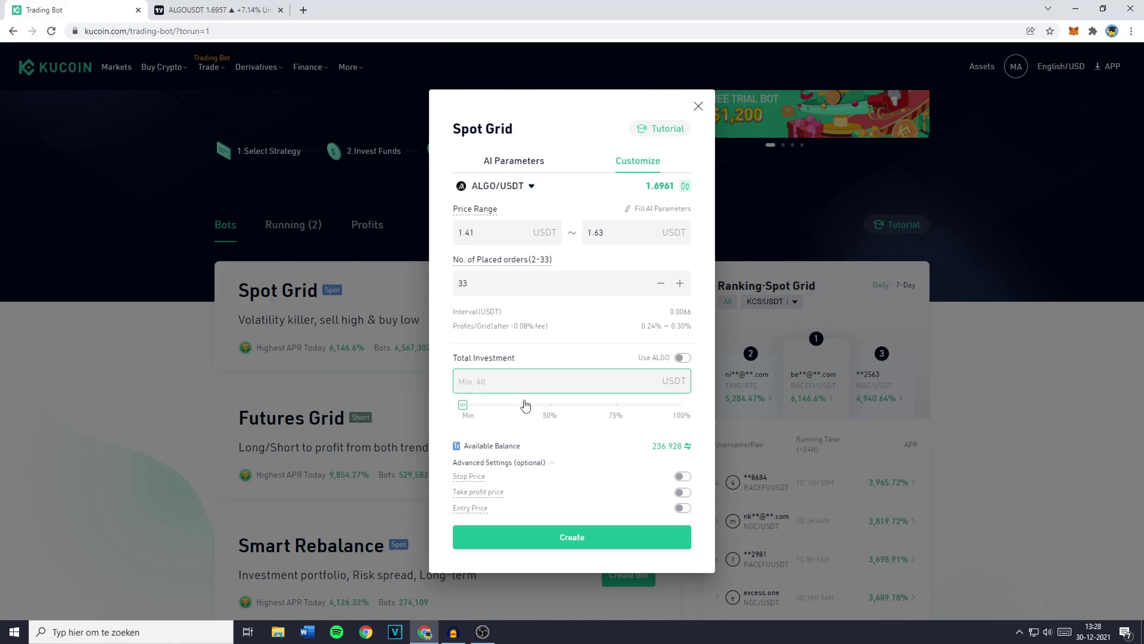
pyautogui.write('100')
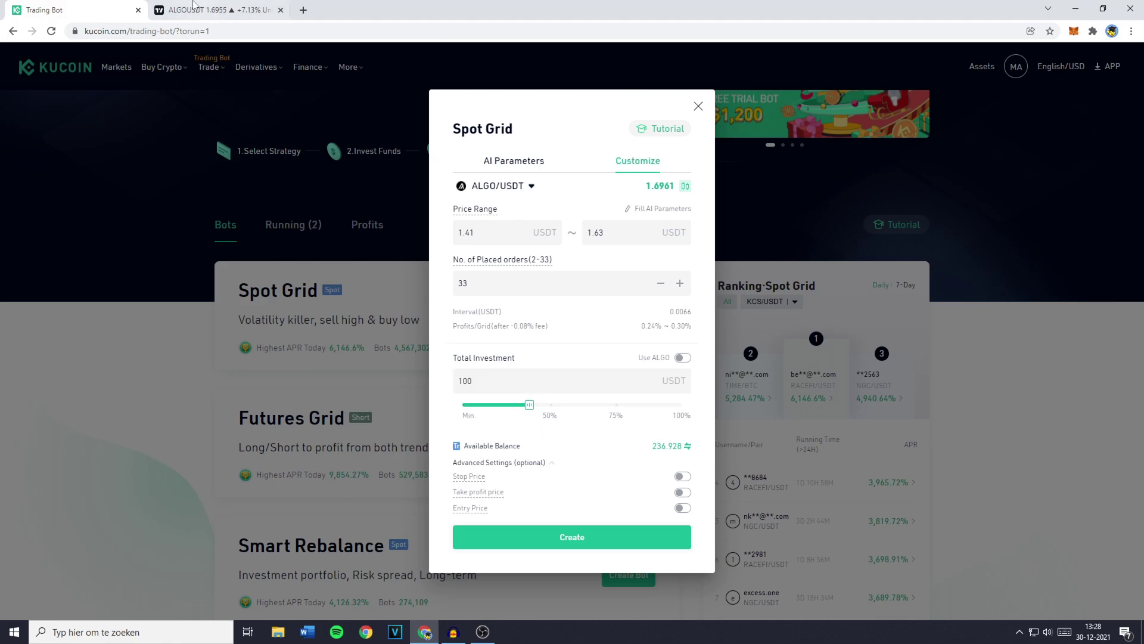
pyautogui.click(206, 10)
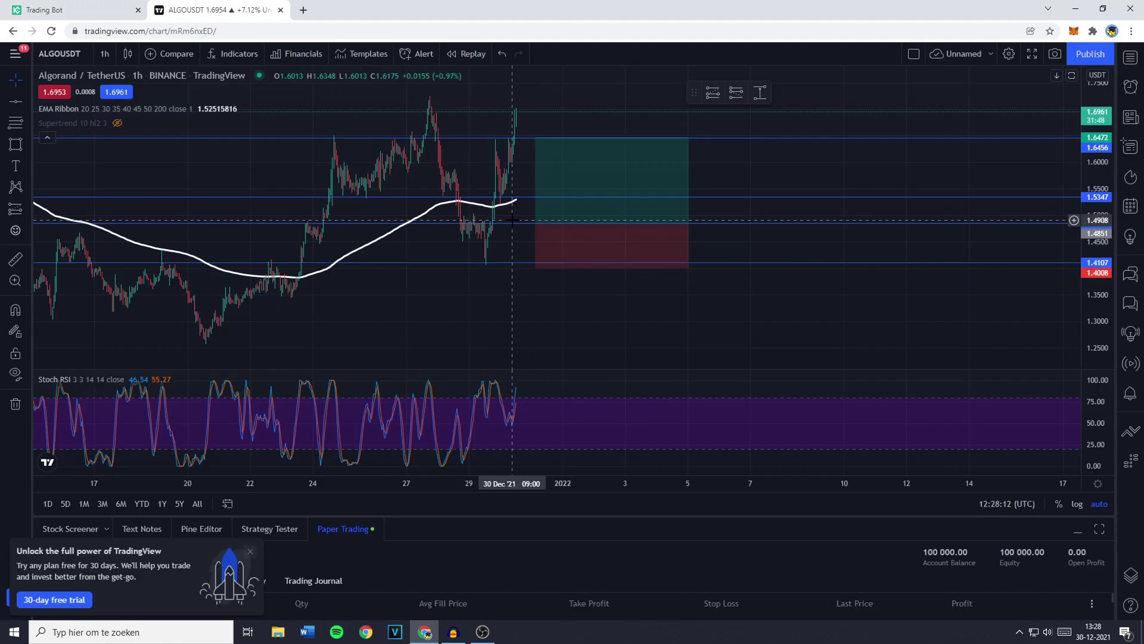
# Step: Enable the Stop Price, Take Profit Price and Entry Price toggles, checking levels on the ALGOUSDT chart
pyautogui.hotkey('ctrl', 'Tab')
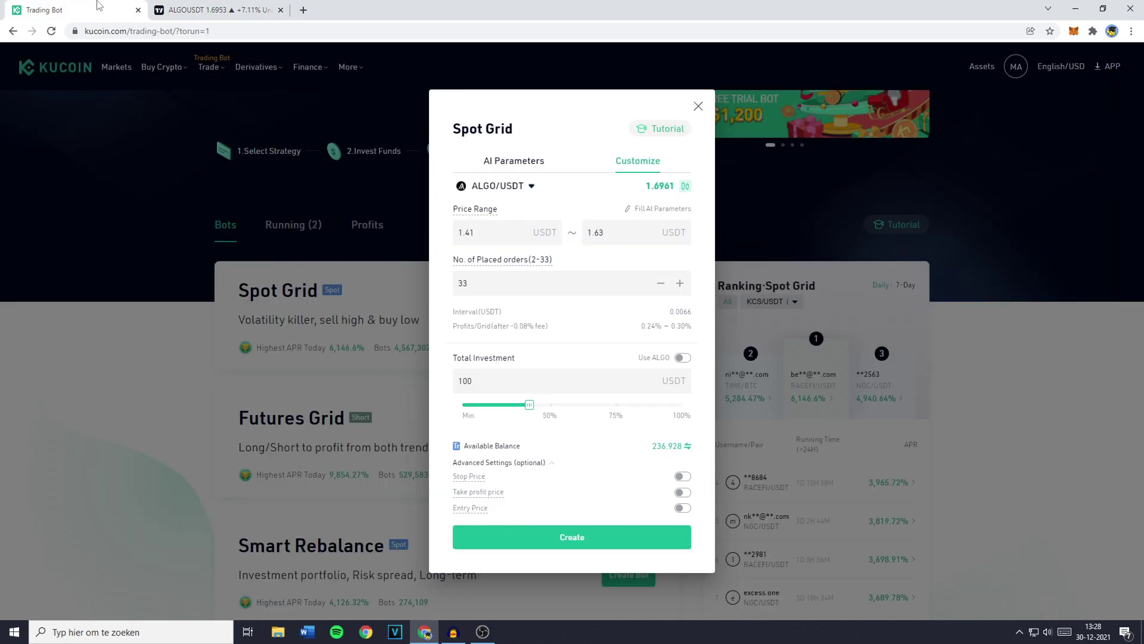
pyautogui.click(682, 476)
pyautogui.click(683, 506)
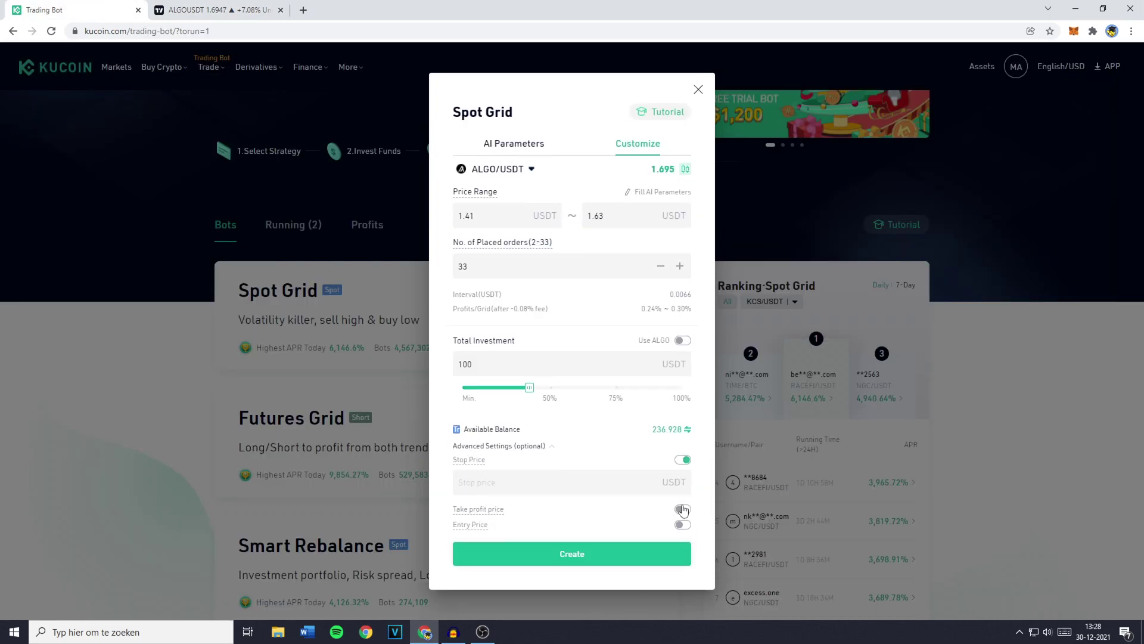
pyautogui.click(683, 548)
pyautogui.click(214, 10)
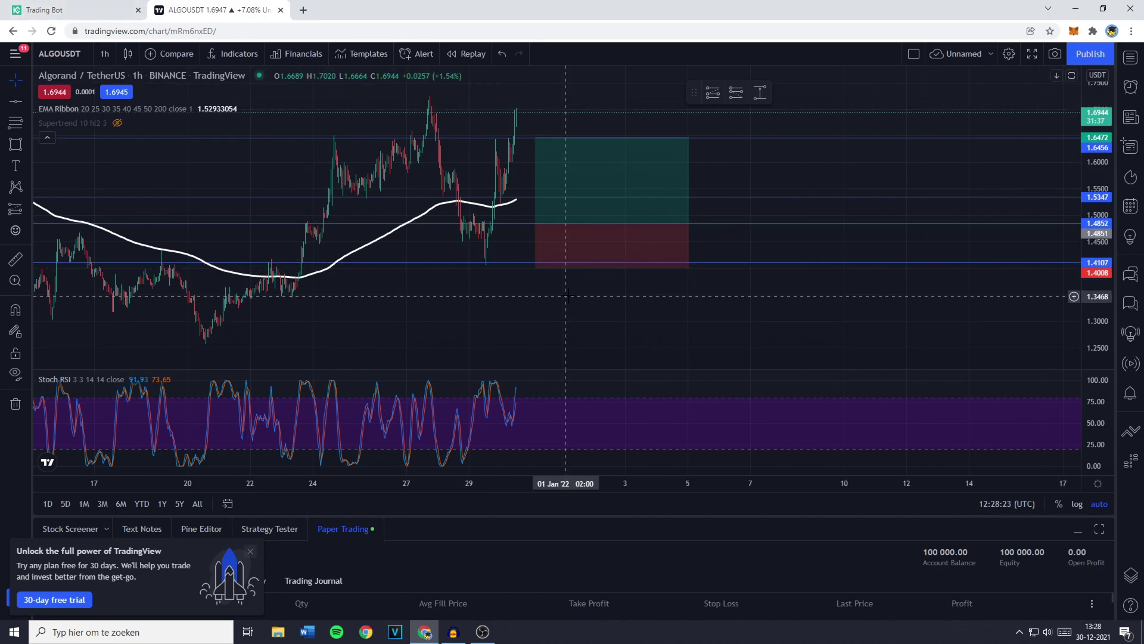
pyautogui.moveTo(614, 274)
pyautogui.hotkey('ctrl', 'Tab')
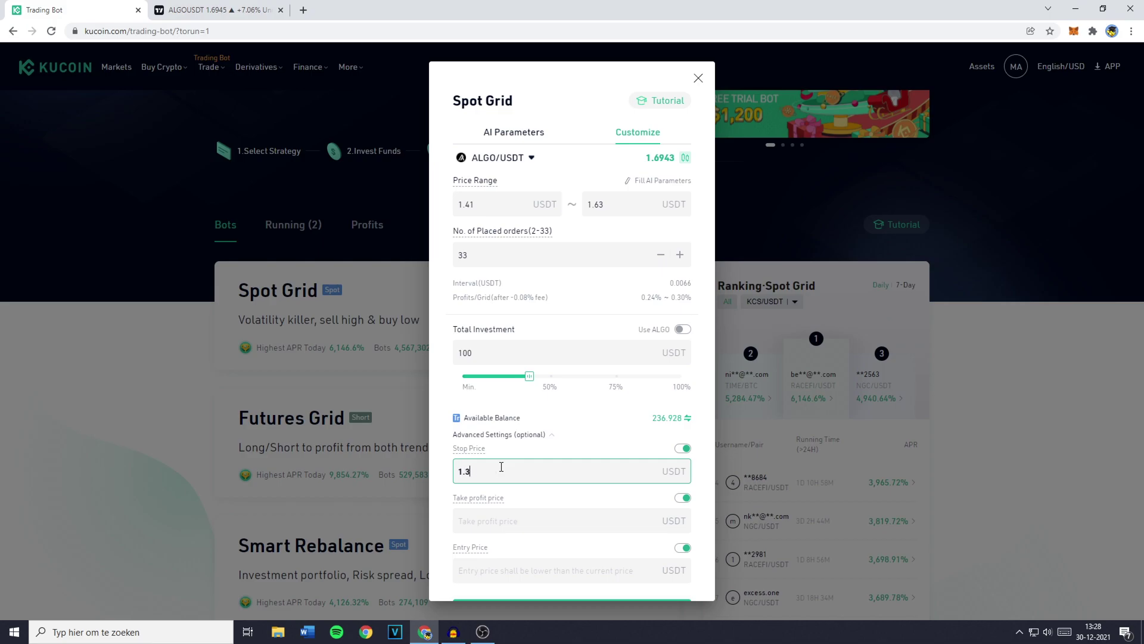
pyautogui.hotkey('ctrl', 'Tab')
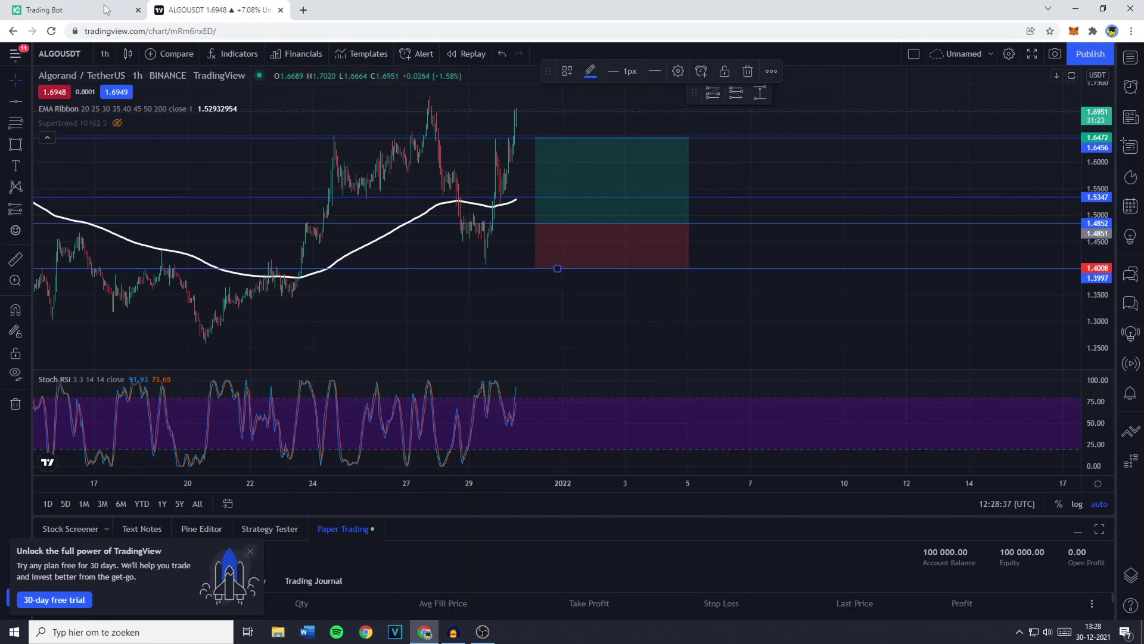
pyautogui.hotkey('ctrl', 'Tab')
# Step: Set the take-profit price to 1.64
pyautogui.click(536, 508)
pyautogui.write('2')
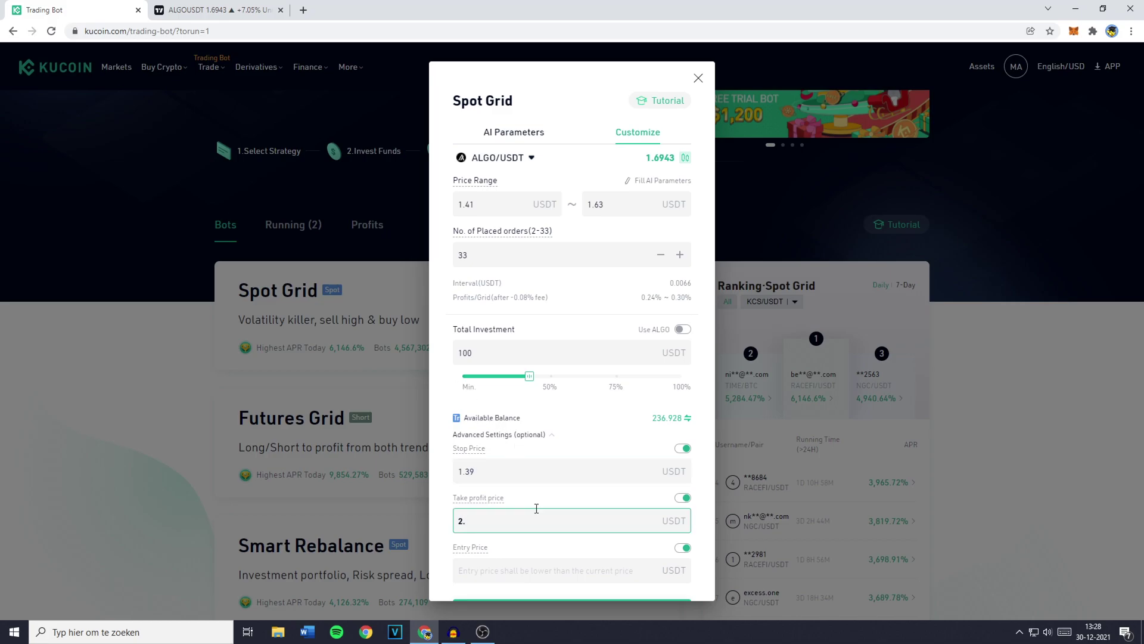
pyautogui.write('.6')
pyautogui.press('BackSpace')
pyautogui.press('BackSpace')
pyautogui.press('BackSpace')
pyautogui.write('1.63')
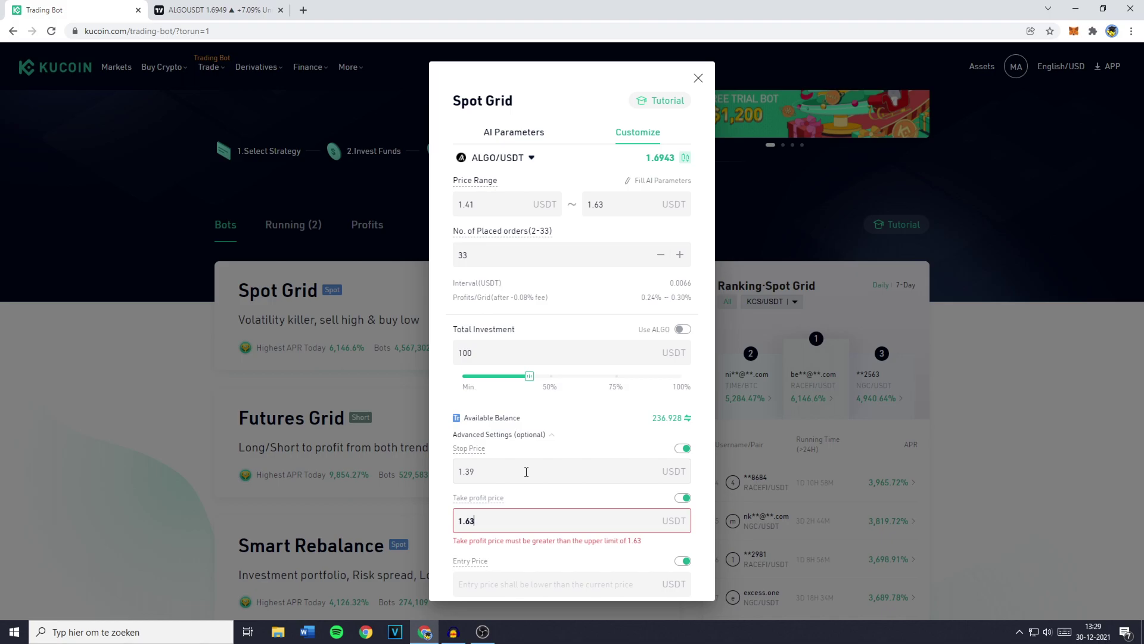
pyautogui.press('BackSpace')
pyautogui.write('4')
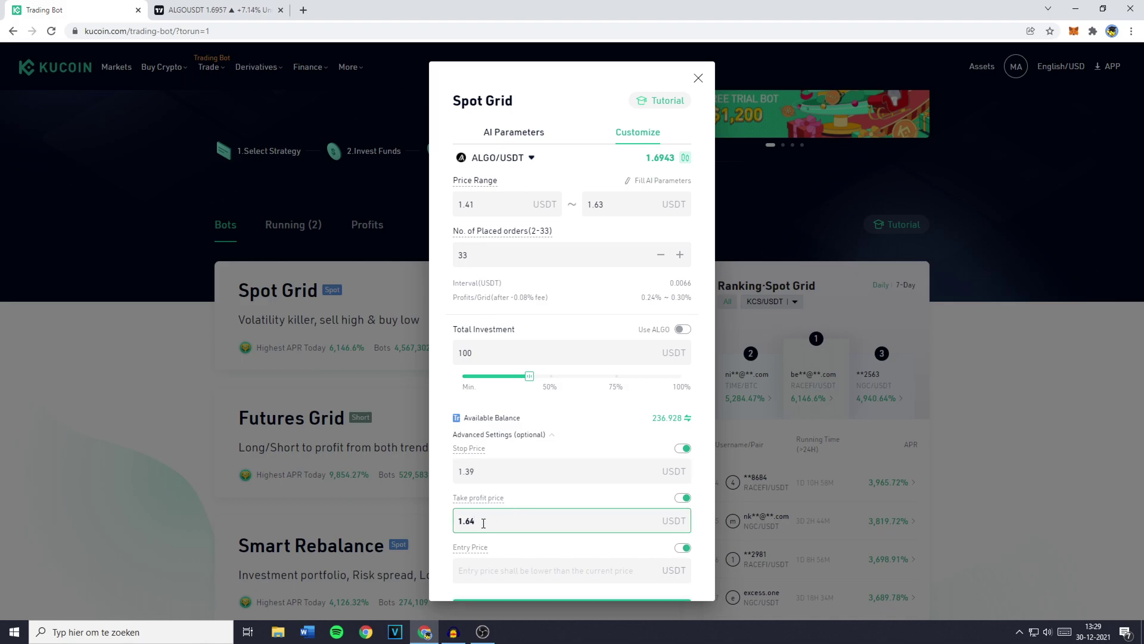
pyautogui.click(440, 541)
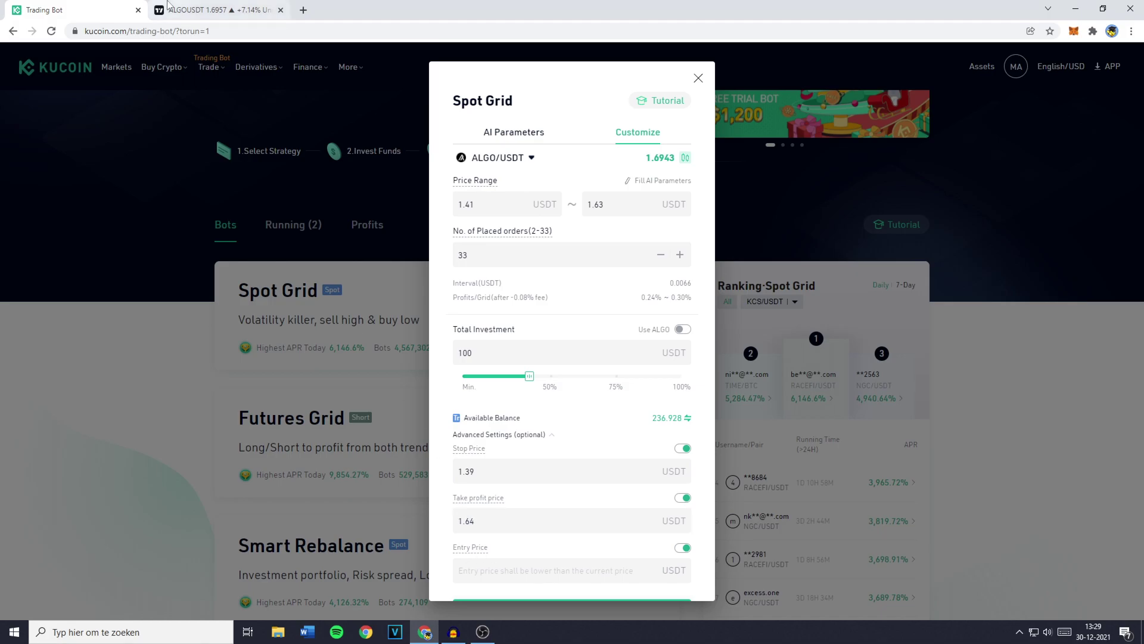
# Step: After checking the chart again, set the entry price to 1.485
pyautogui.click(217, 9)
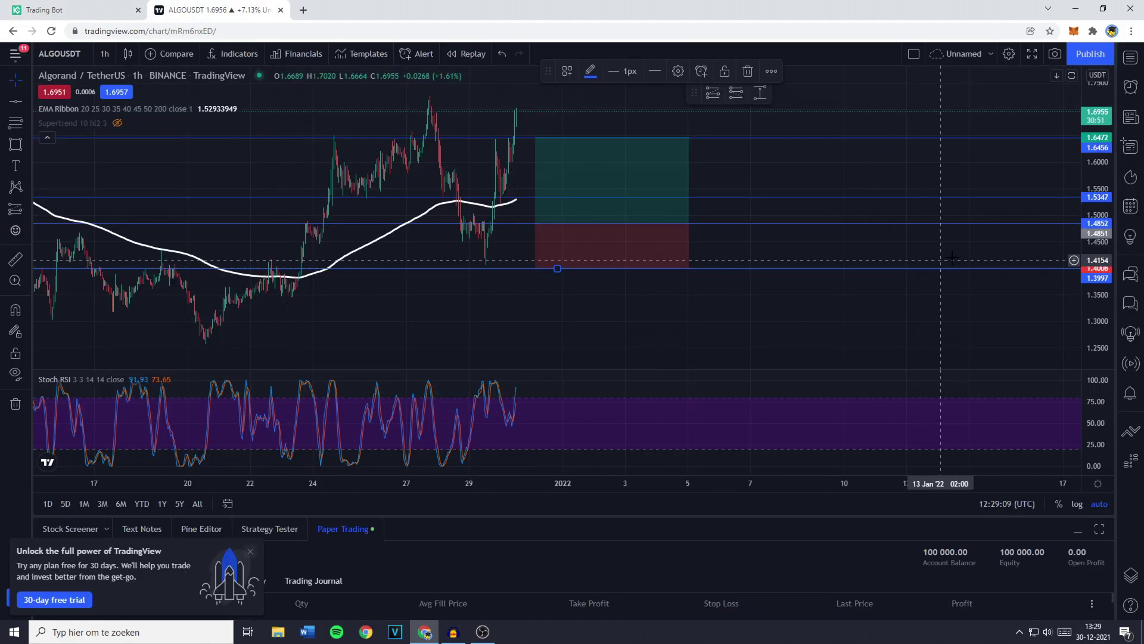
pyautogui.click(71, 10)
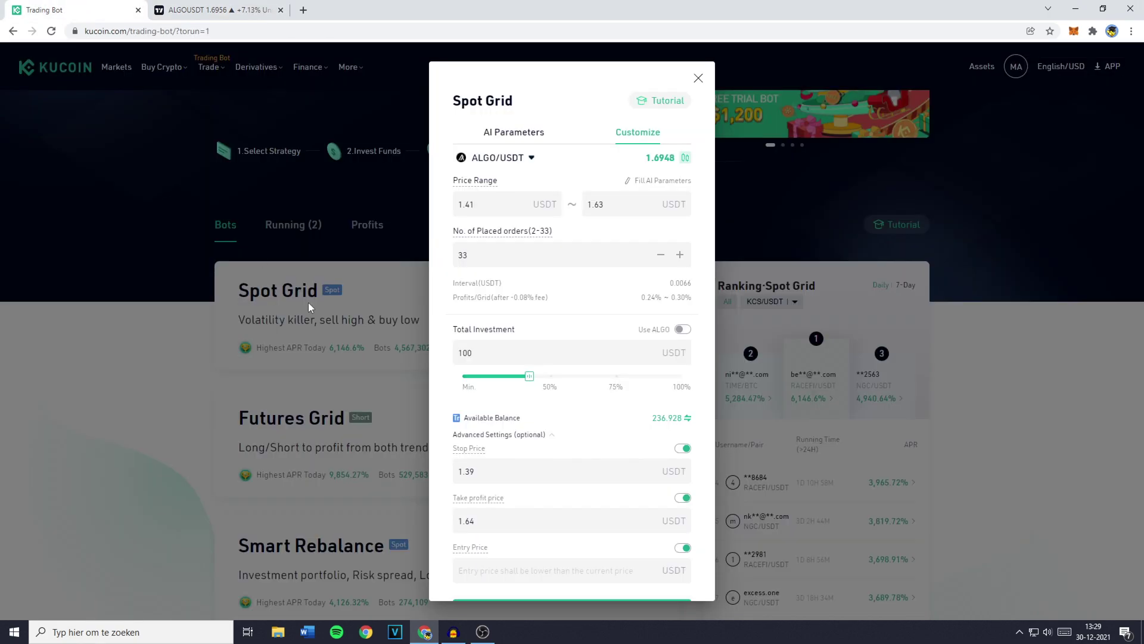
pyautogui.click(508, 564)
pyautogui.write('1.485')
pyautogui.scroll(-1, 438, 547)
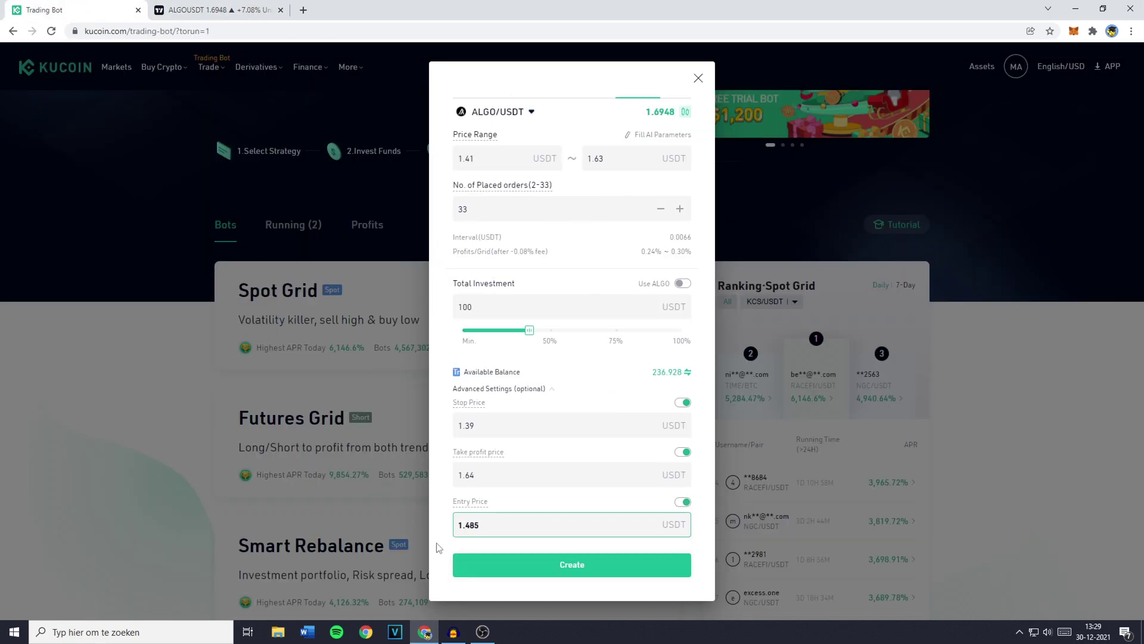
pyautogui.click(439, 547)
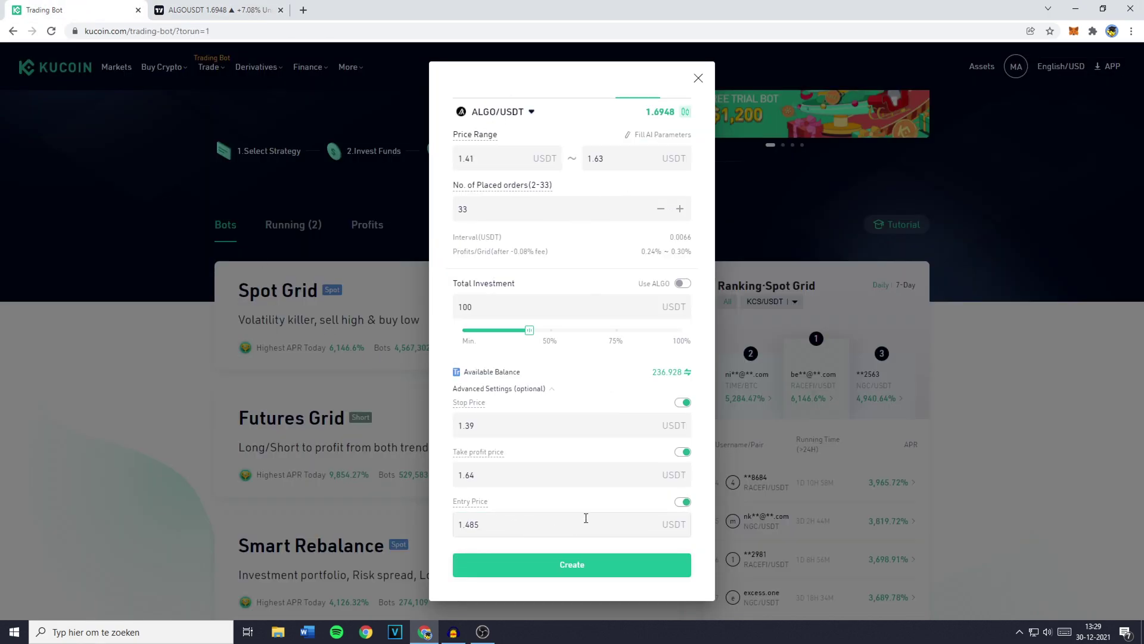
pyautogui.scroll(1, 586, 518)
pyautogui.scroll(-1, 591, 210)
# Step: Create the ALGO/USDT Spot Grid bot and confirm the order
pyautogui.click(564, 573)
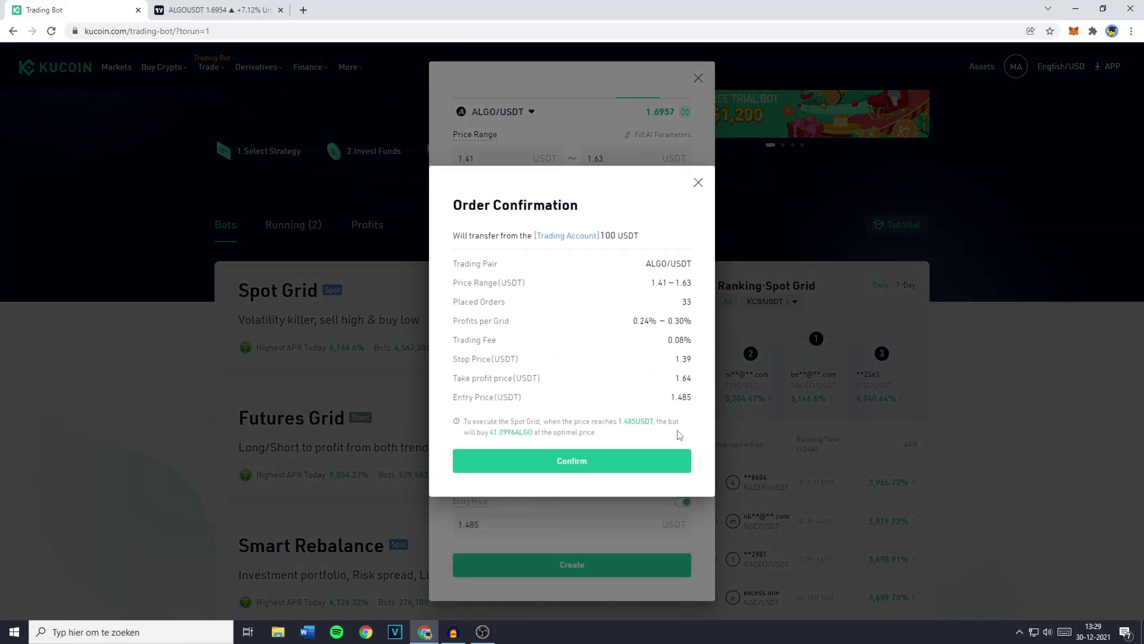
pyautogui.click(574, 467)
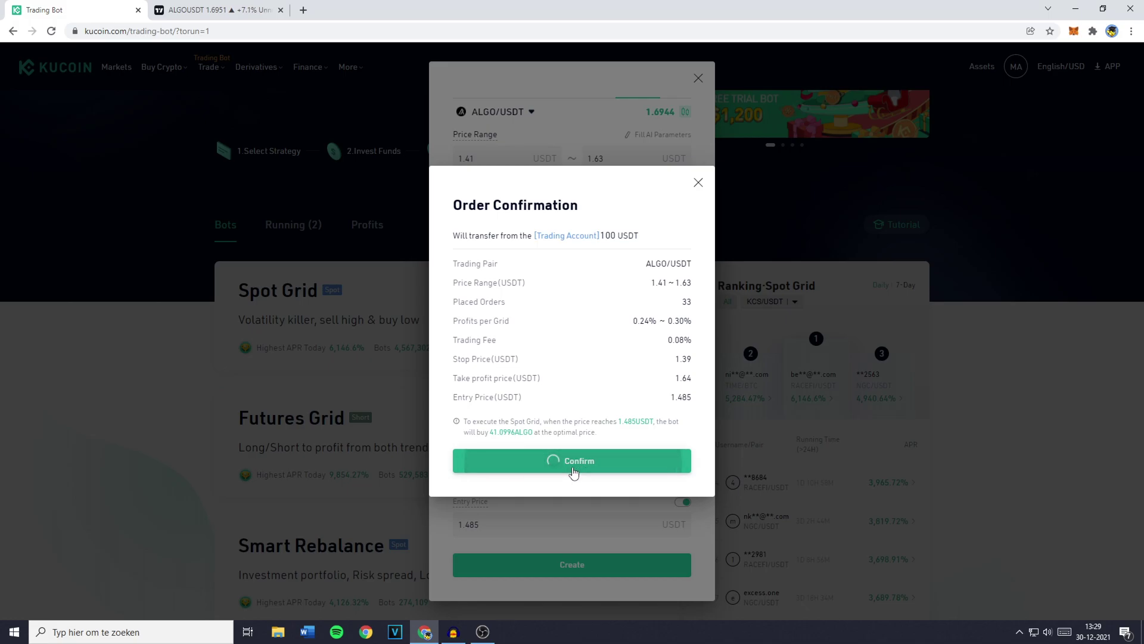